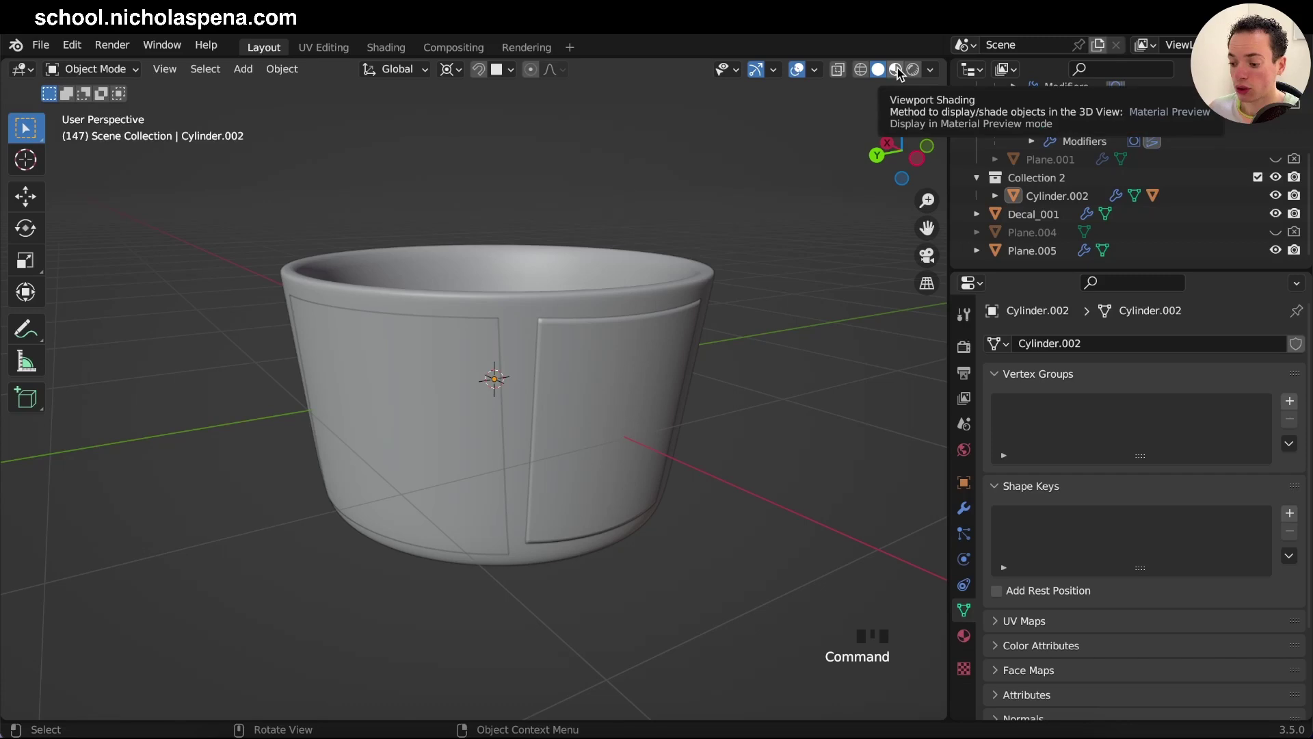
Inspect the two existing decals on the cup in Material Preview and return to solid shading
{"action": "middle_click_drag", "start_coordinate": [619, 400], "coordinate": [619, 400]}
{"action": "scroll", "coordinate": [621, 404], "scroll_direction": "up", "scroll_amount": 2}
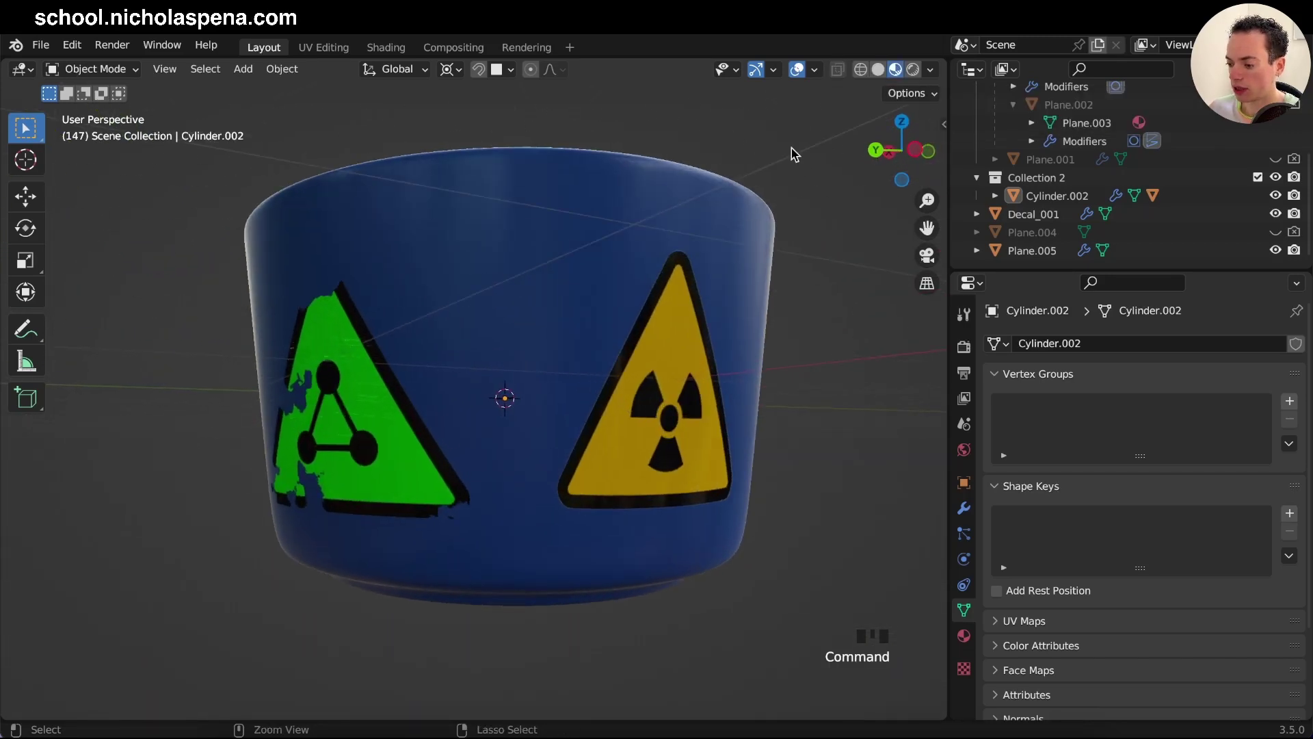
{"action": "left_click", "coordinate": [647, 332]}
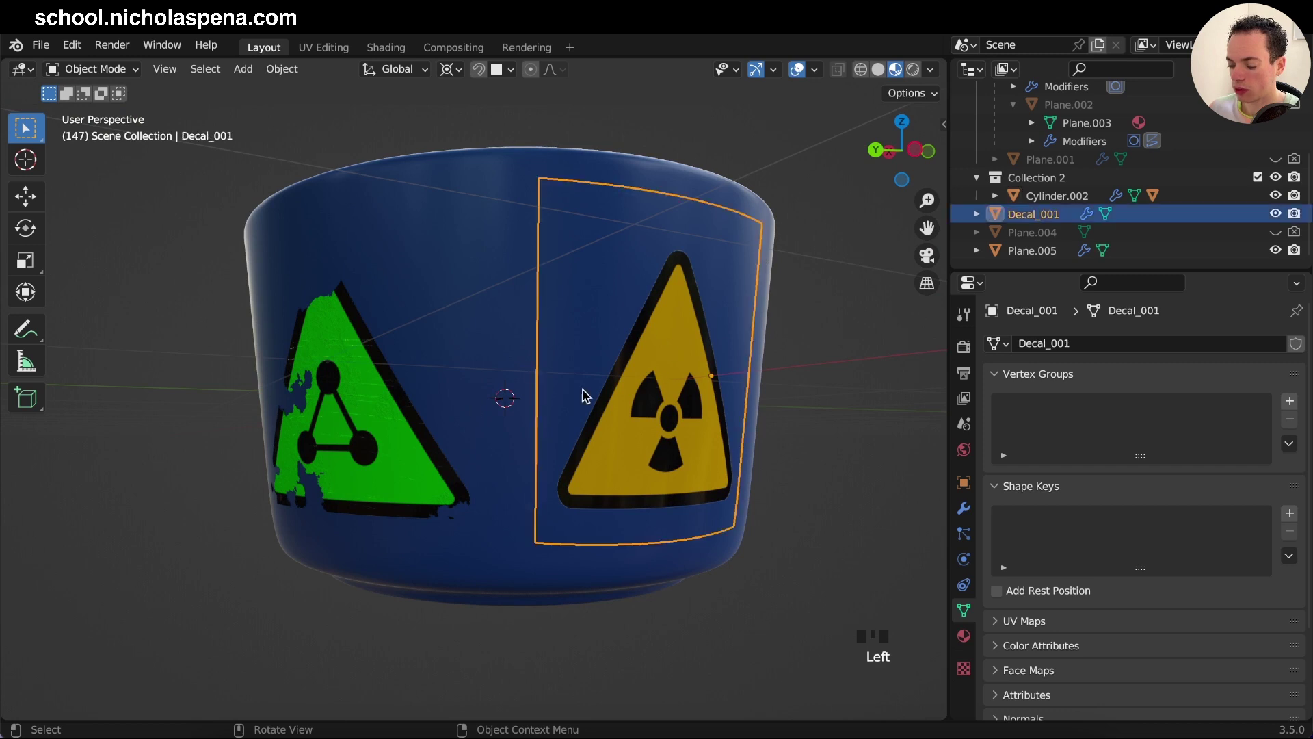
{"action": "left_click", "coordinate": [372, 382]}
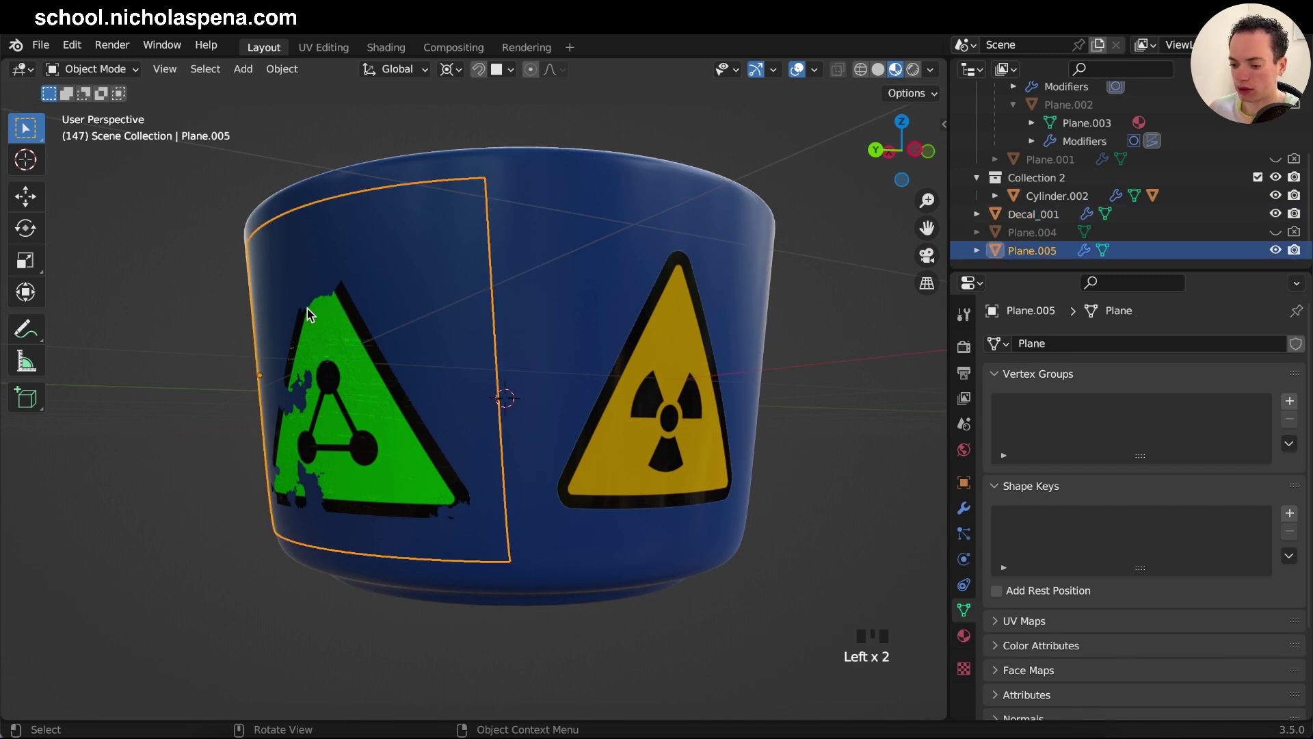
{"action": "left_click", "coordinate": [879, 69]}
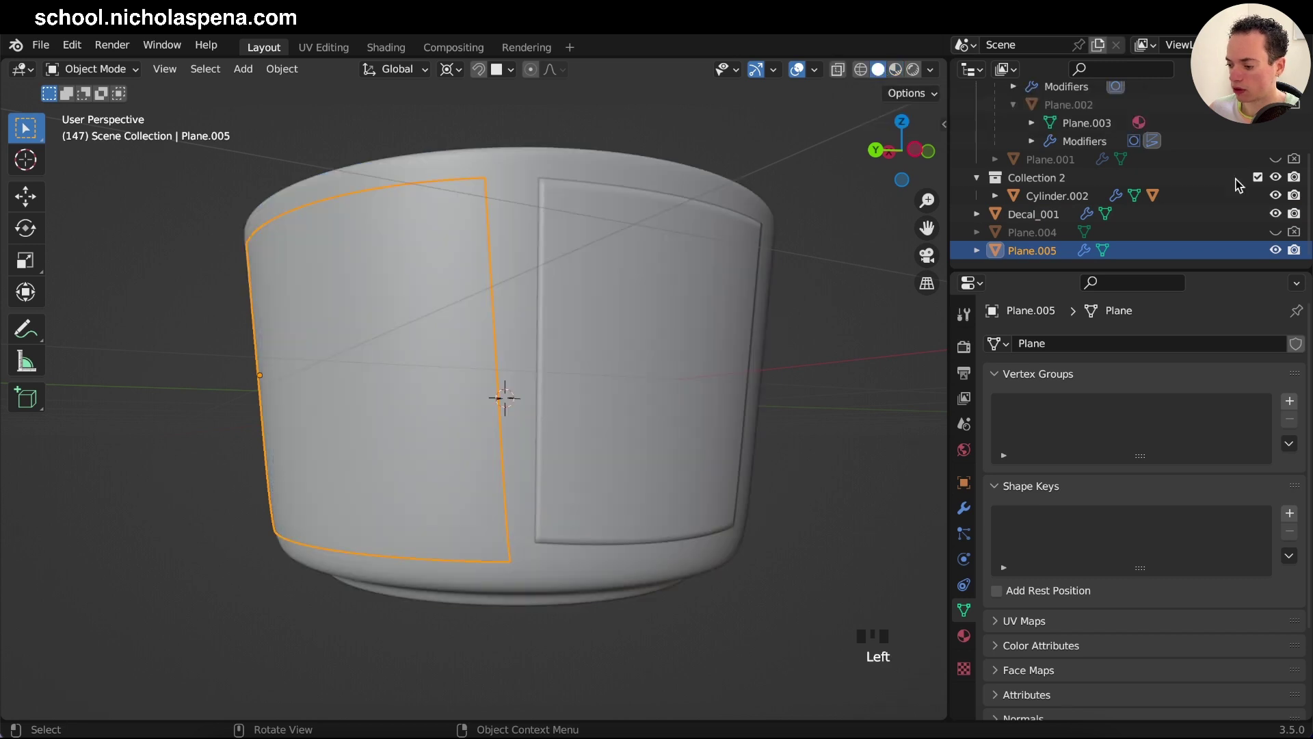
Disable Decal_001 and Plane.005 in renders and hide both in the viewport
{"action": "left_click", "coordinate": [1294, 214]}
{"action": "left_click", "coordinate": [1295, 250]}
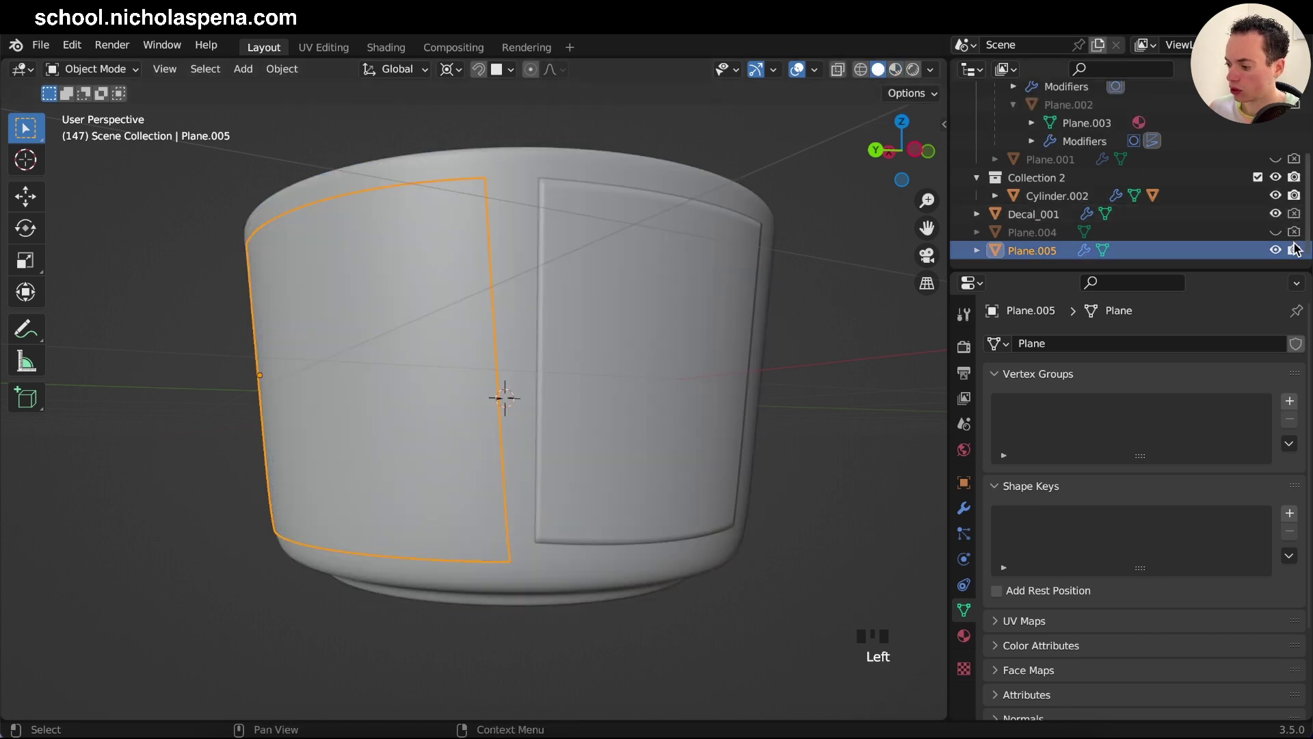
{"action": "left_click", "coordinate": [1276, 250]}
{"action": "left_click", "coordinate": [1276, 214]}
{"action": "left_click", "coordinate": [1276, 213]}
{"action": "left_click", "coordinate": [645, 306]}
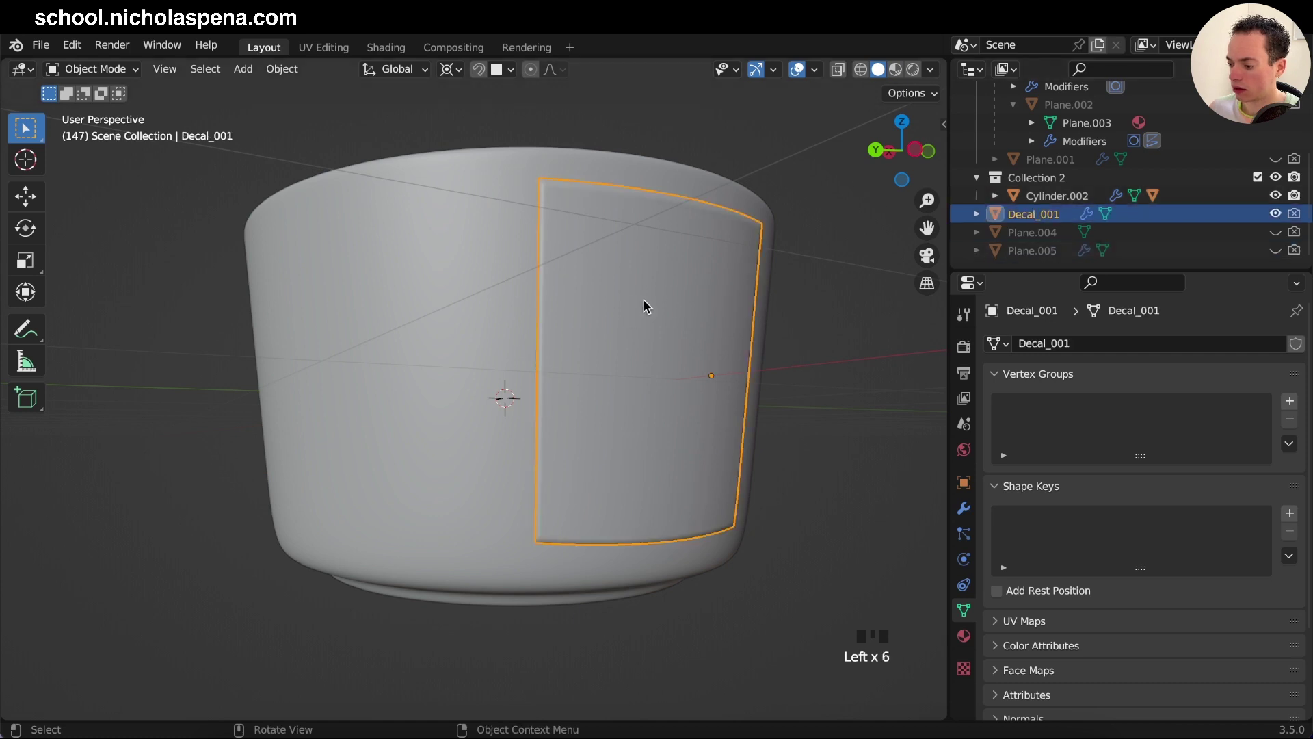
{"action": "left_click", "coordinate": [1276, 214]}
Widen the 3D viewport by narrowing the adjacent Outliner and Properties editors
{"action": "middle_click_drag", "start_coordinate": [624, 319], "coordinate": [635, 378]}
{"action": "scroll", "coordinate": [635, 378], "scroll_direction": "down", "scroll_amount": 5}
{"action": "left_click_drag", "start_coordinate": [949, 404], "coordinate": [1065, 400]}
{"action": "scroll", "coordinate": [683, 365], "scroll_direction": "up", "scroll_amount": 2, "text": "super"}
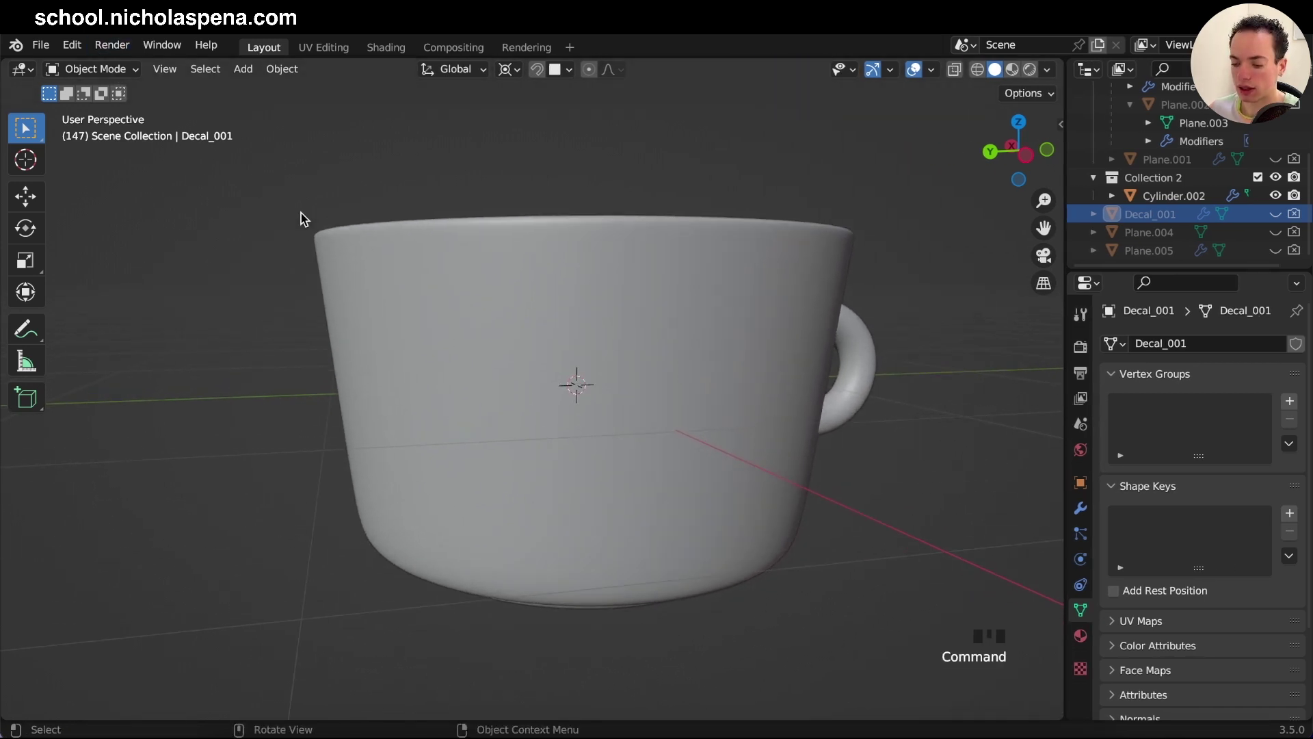
Check in the add-on preferences whether Import Images as Planes is enabled, and close the preferences
{"action": "left_click", "coordinate": [71, 46]}
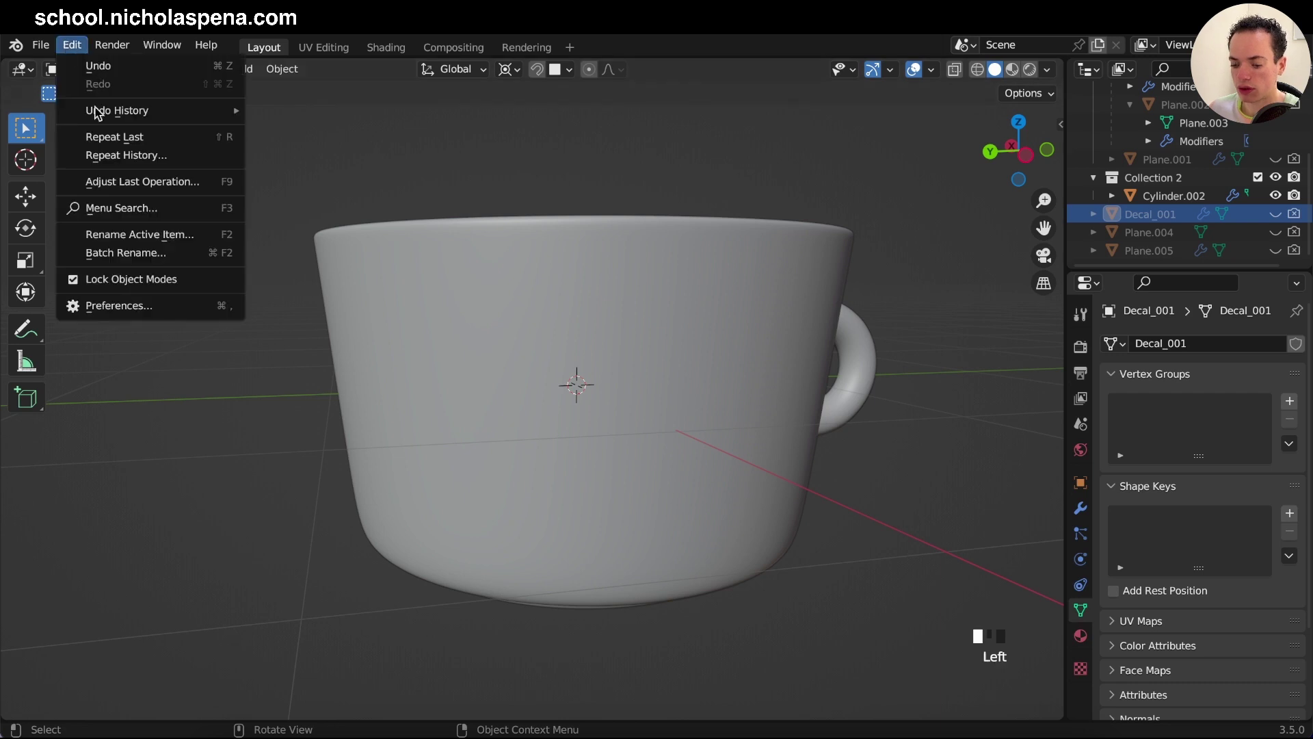
{"action": "left_click", "coordinate": [118, 308]}
{"action": "left_click", "coordinate": [530, 111]}
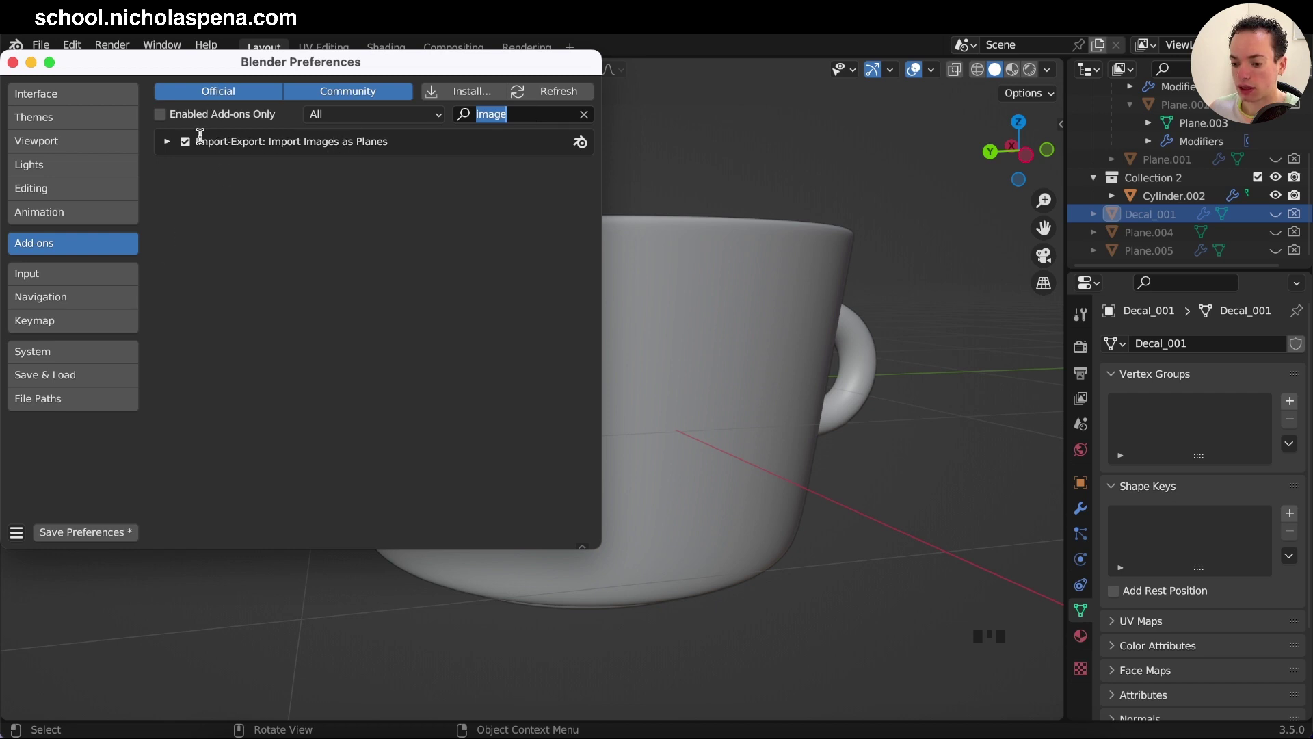
{"action": "left_click", "coordinate": [13, 62]}
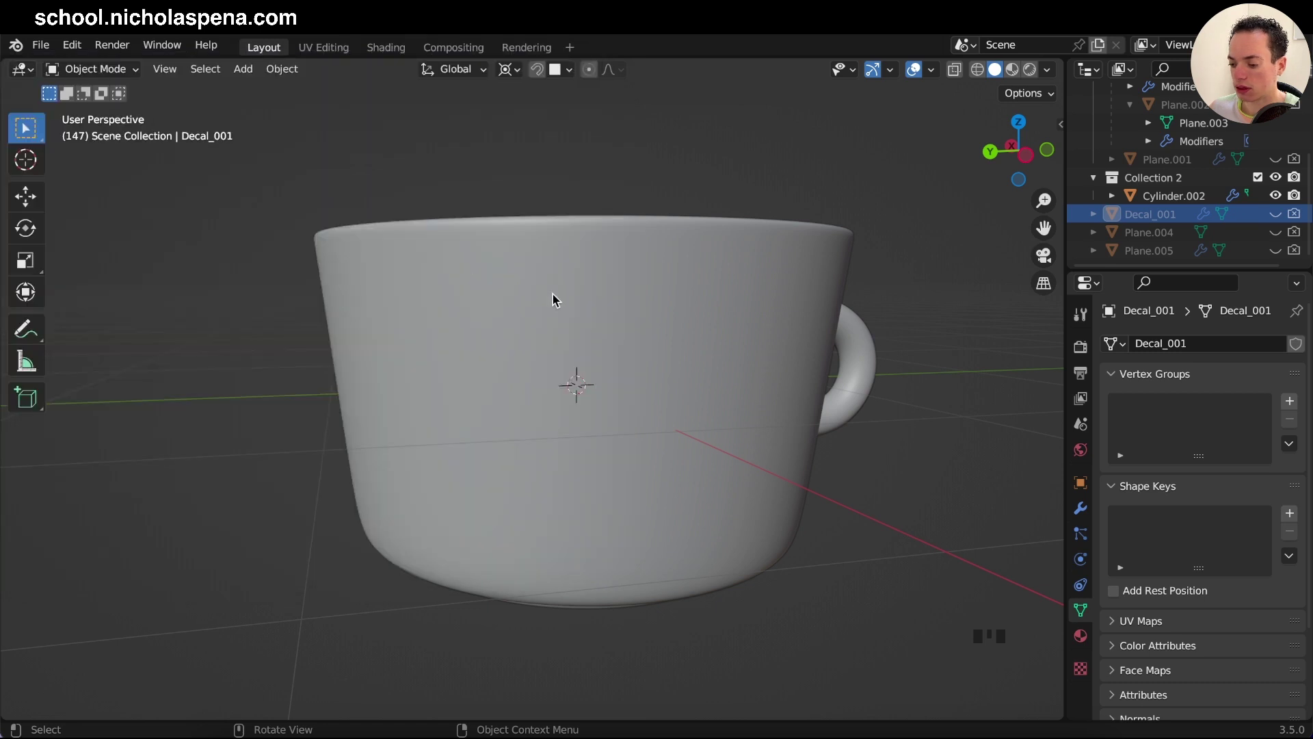
Import Decal_001.png from the Images folder as an image plane
{"action": "left_click", "coordinate": [553, 294]}
{"action": "scroll", "coordinate": [553, 295], "scroll_direction": "down", "scroll_amount": 3}
{"action": "middle_click_drag", "start_coordinate": [552, 294], "coordinate": [642, 330]}
{"action": "left_click", "coordinate": [783, 335]}
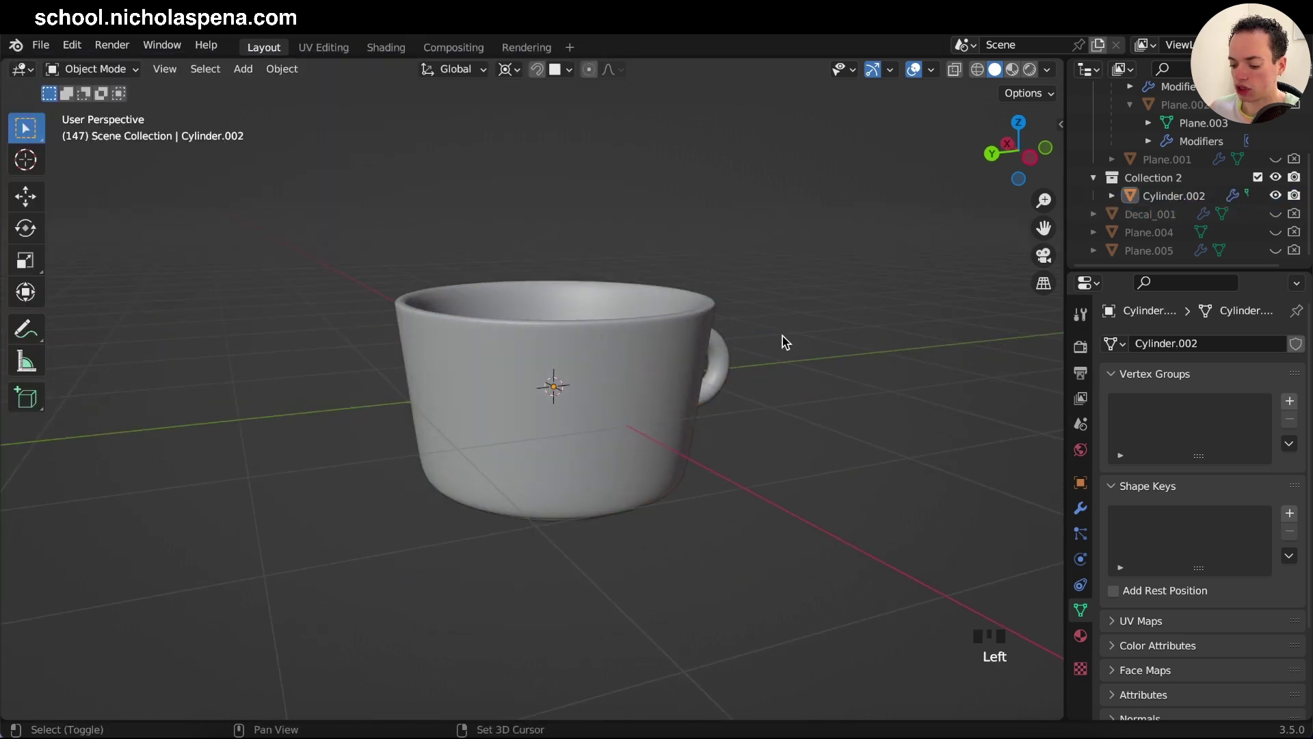
{"action": "key", "text": "shift+a"}
{"action": "mouse_move", "coordinate": [782, 335]}
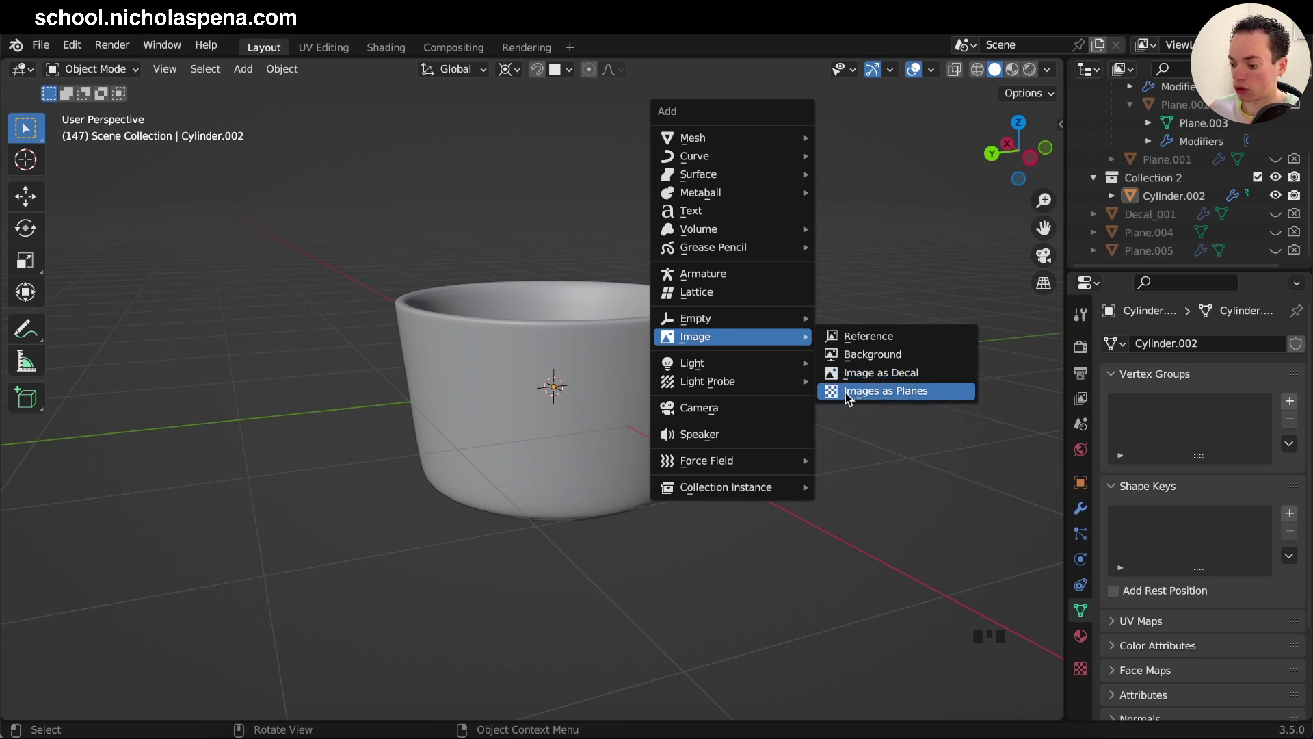
{"action": "left_click", "coordinate": [908, 392]}
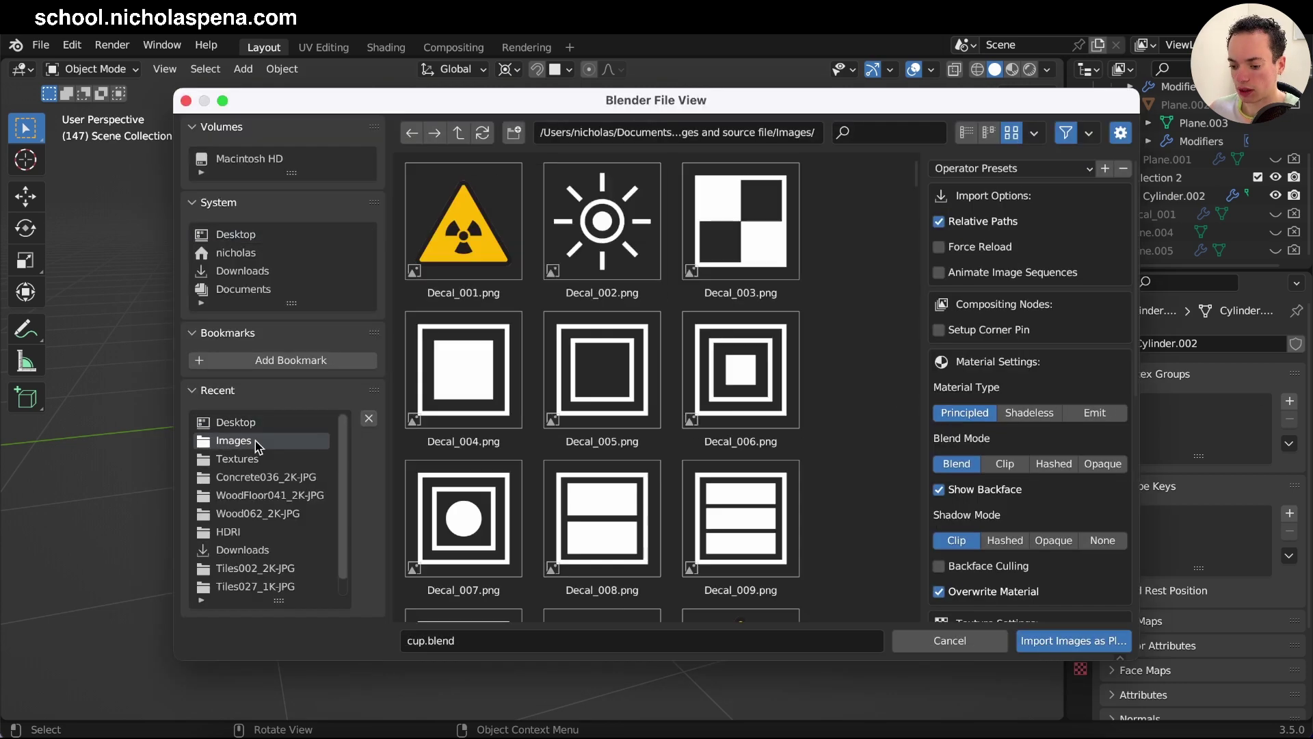
{"action": "scroll", "coordinate": [603, 393], "scroll_direction": "down", "scroll_amount": 3}
{"action": "scroll", "coordinate": [603, 393], "scroll_direction": "up", "scroll_amount": 5}
{"action": "left_click", "coordinate": [464, 226]}
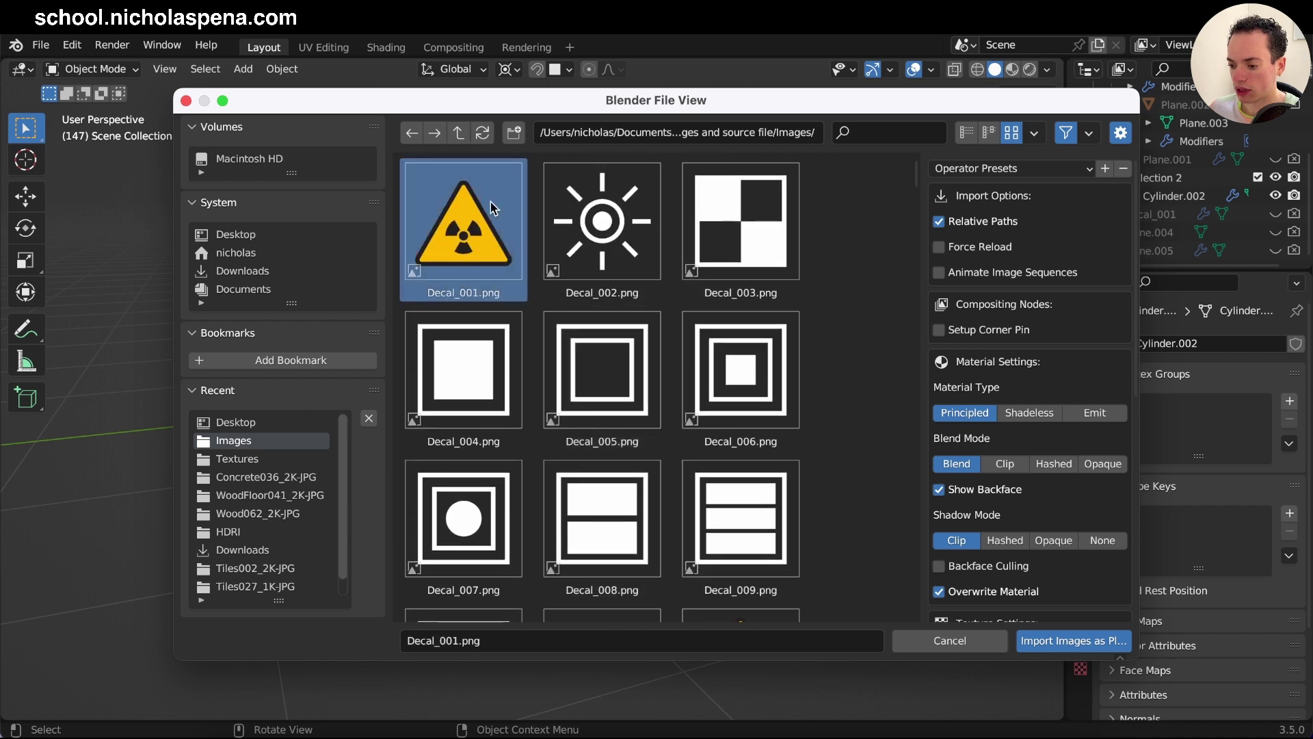
{"action": "left_click", "coordinate": [1067, 646]}
Move the new decal plane about -1.2 m along global X, out of the cup
{"action": "middle_click_drag", "start_coordinate": [738, 375], "coordinate": [554, 297]}
{"action": "scroll", "coordinate": [552, 291], "scroll_direction": "up", "scroll_amount": 2, "text": "super"}
{"action": "left_click", "coordinate": [530, 295]}
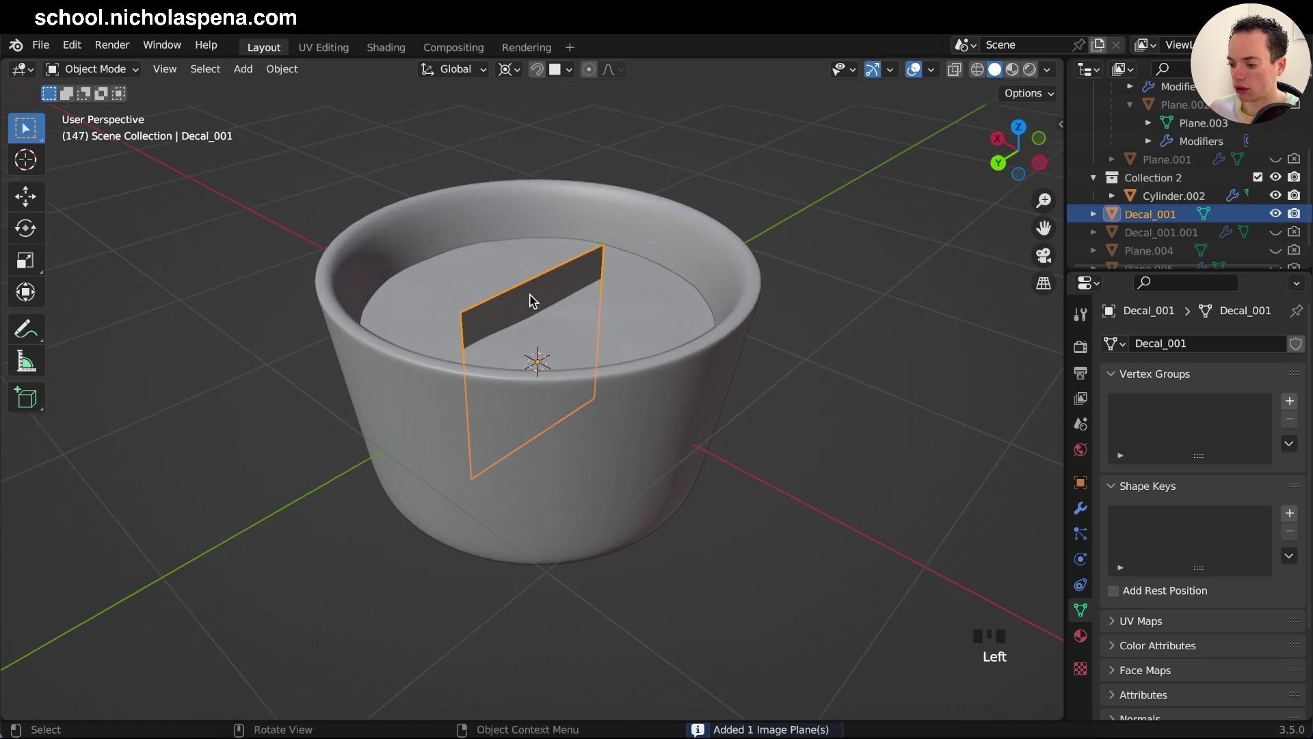
{"action": "key", "text": "g"}
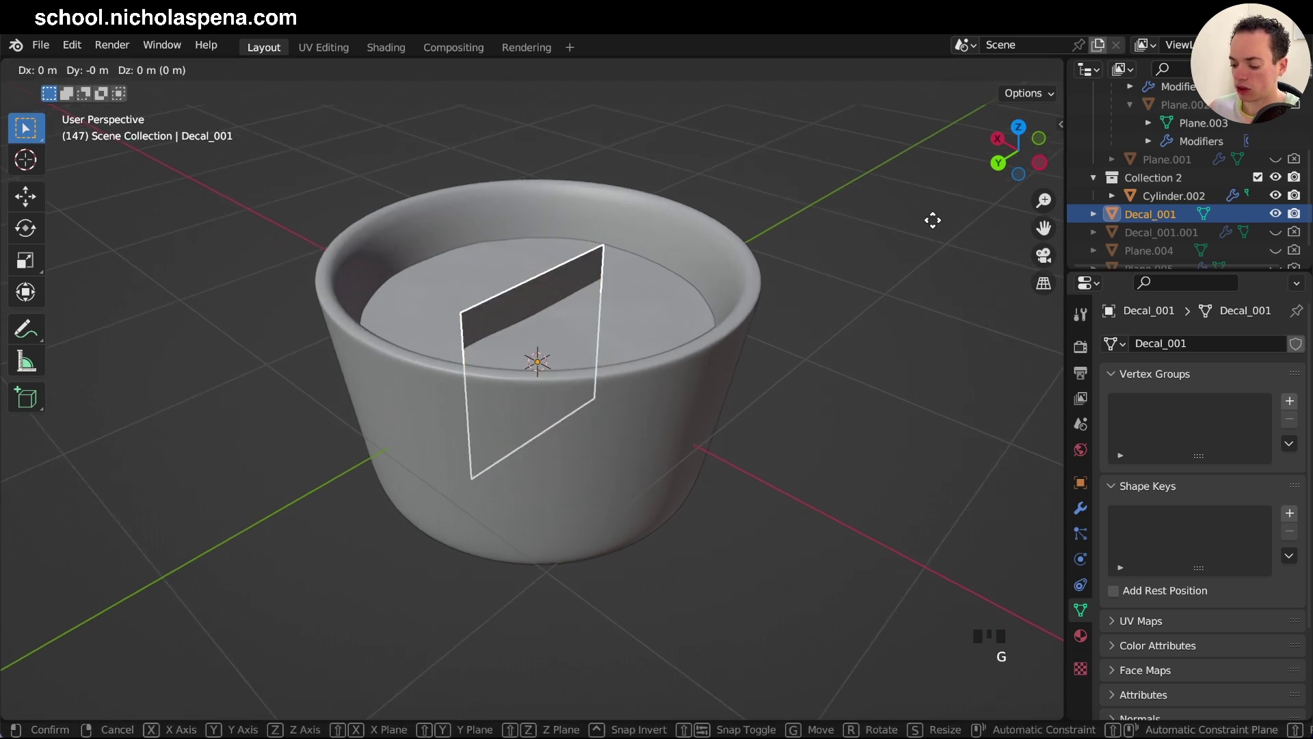
{"action": "key", "text": "x"}
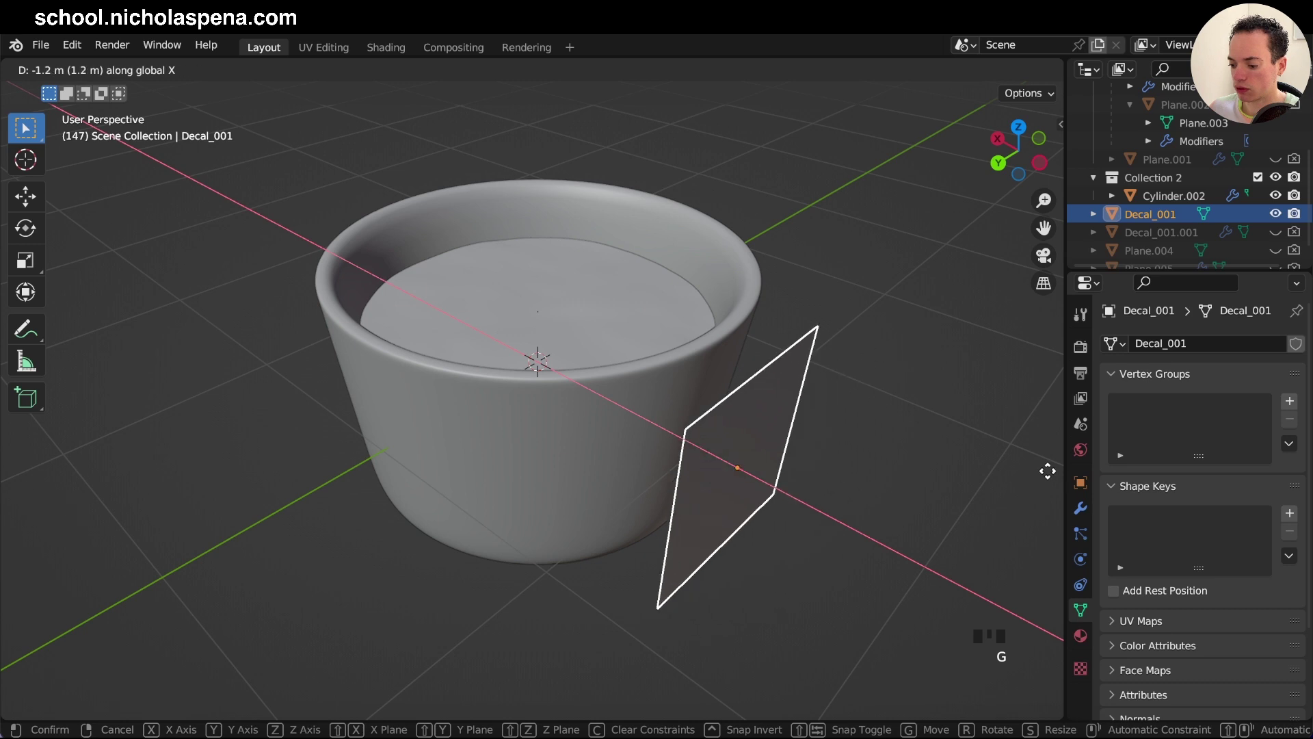
{"action": "left_click", "coordinate": [1037, 463]}
Switch the viewport to Material Preview shading and select the decal plane beside the cup
{"action": "middle_click_drag", "start_coordinate": [864, 410], "coordinate": [595, 390]}
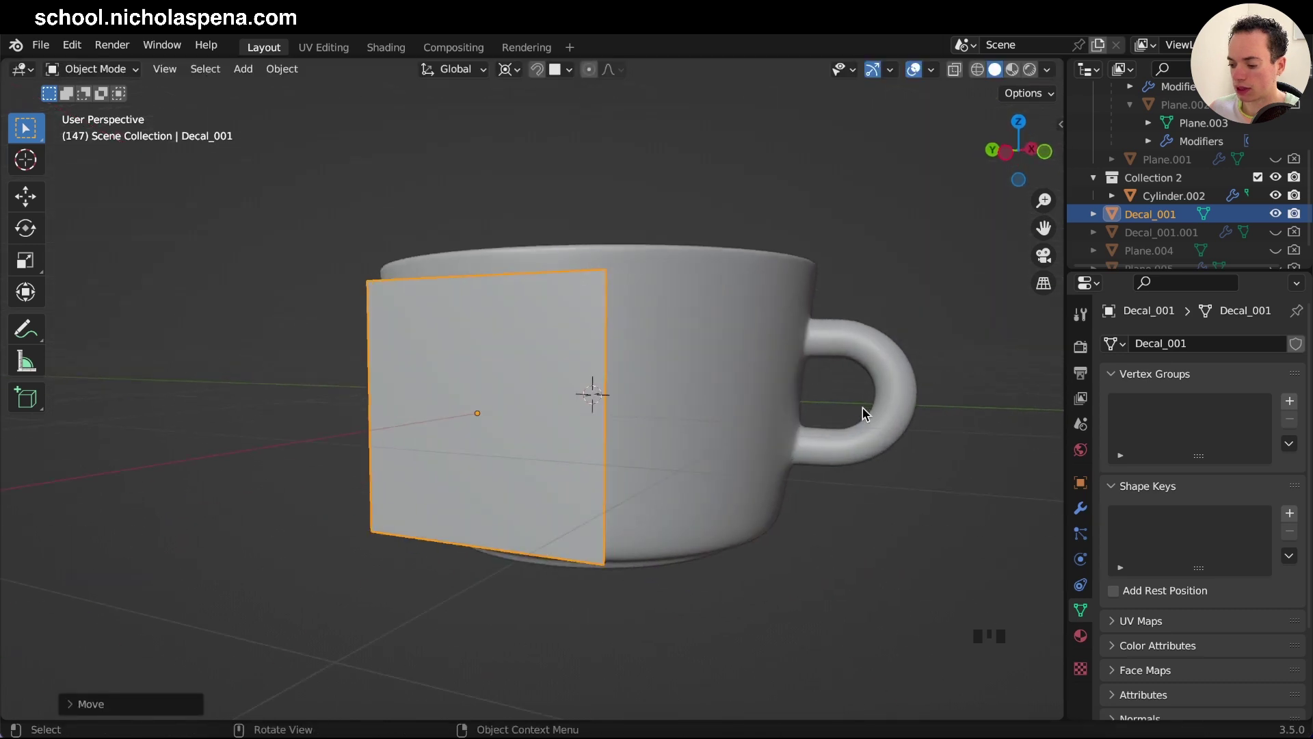
{"action": "left_click", "coordinate": [758, 351]}
{"action": "middle_click_drag", "start_coordinate": [678, 411], "coordinate": [679, 412]}
{"action": "left_click", "coordinate": [668, 401]}
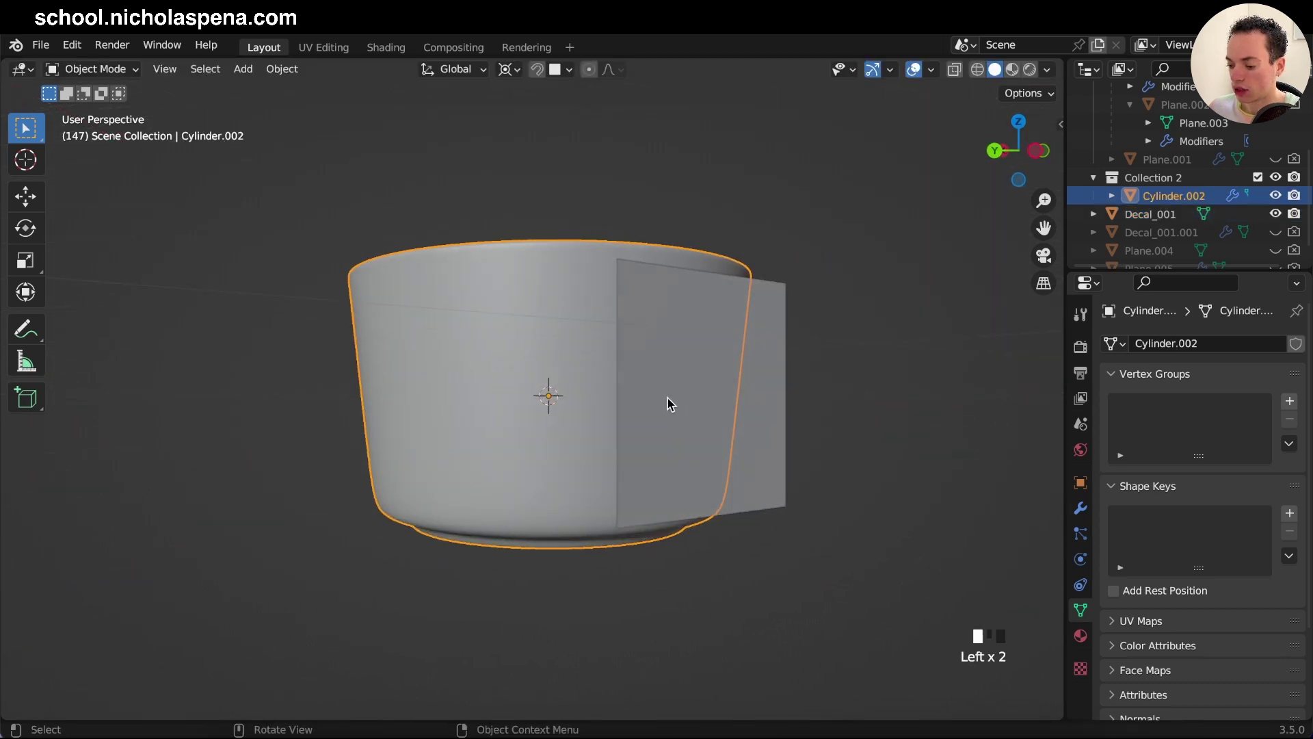
{"action": "left_click", "coordinate": [1012, 69]}
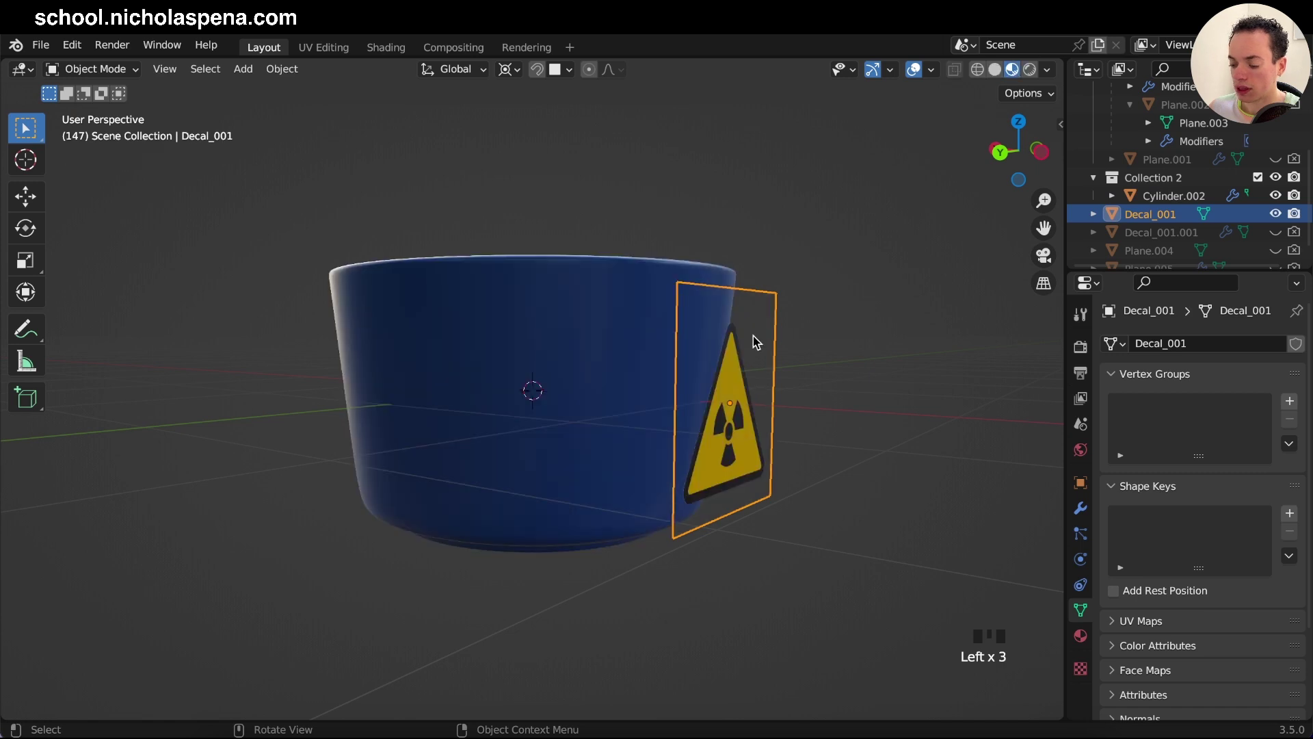
Nudge the decal plane along global X so it sits just in front of the cup's wall
{"action": "middle_click_drag", "start_coordinate": [753, 342], "coordinate": [673, 412]}
{"action": "key", "text": "g"}
{"action": "key", "text": "y"}
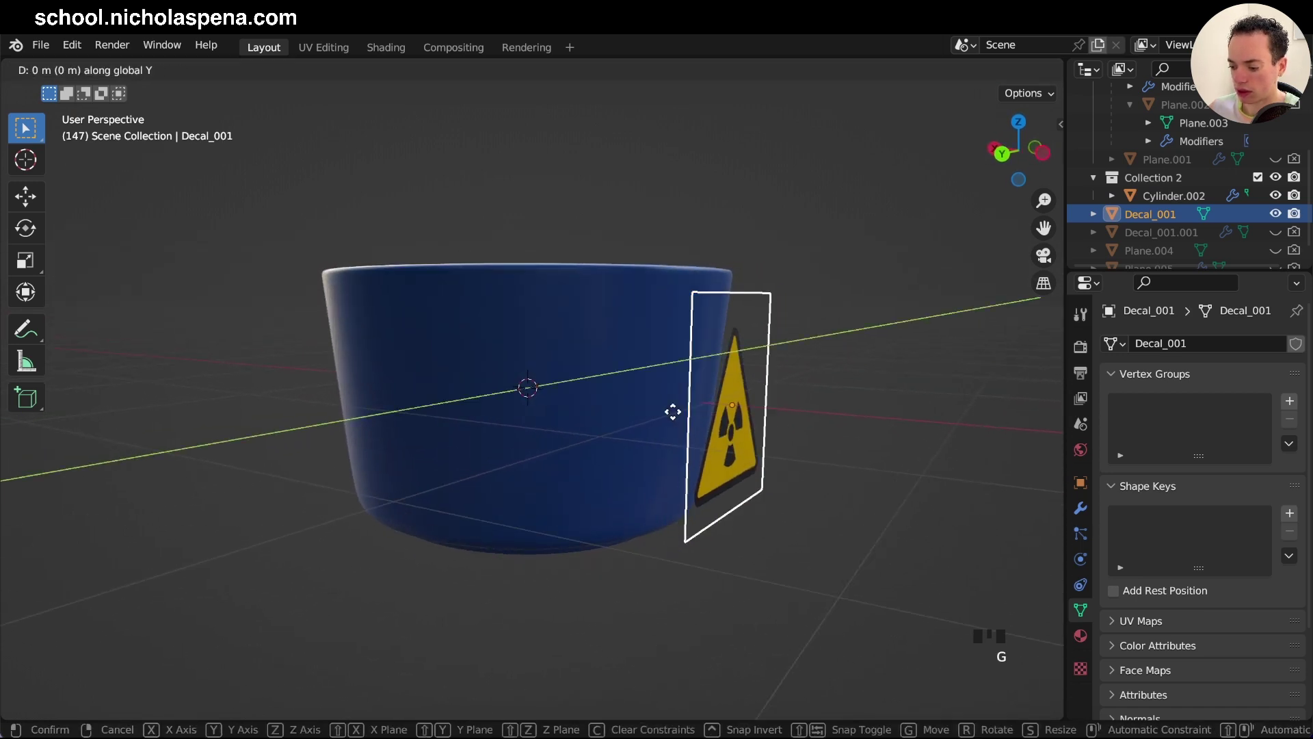
{"action": "key", "text": "x"}
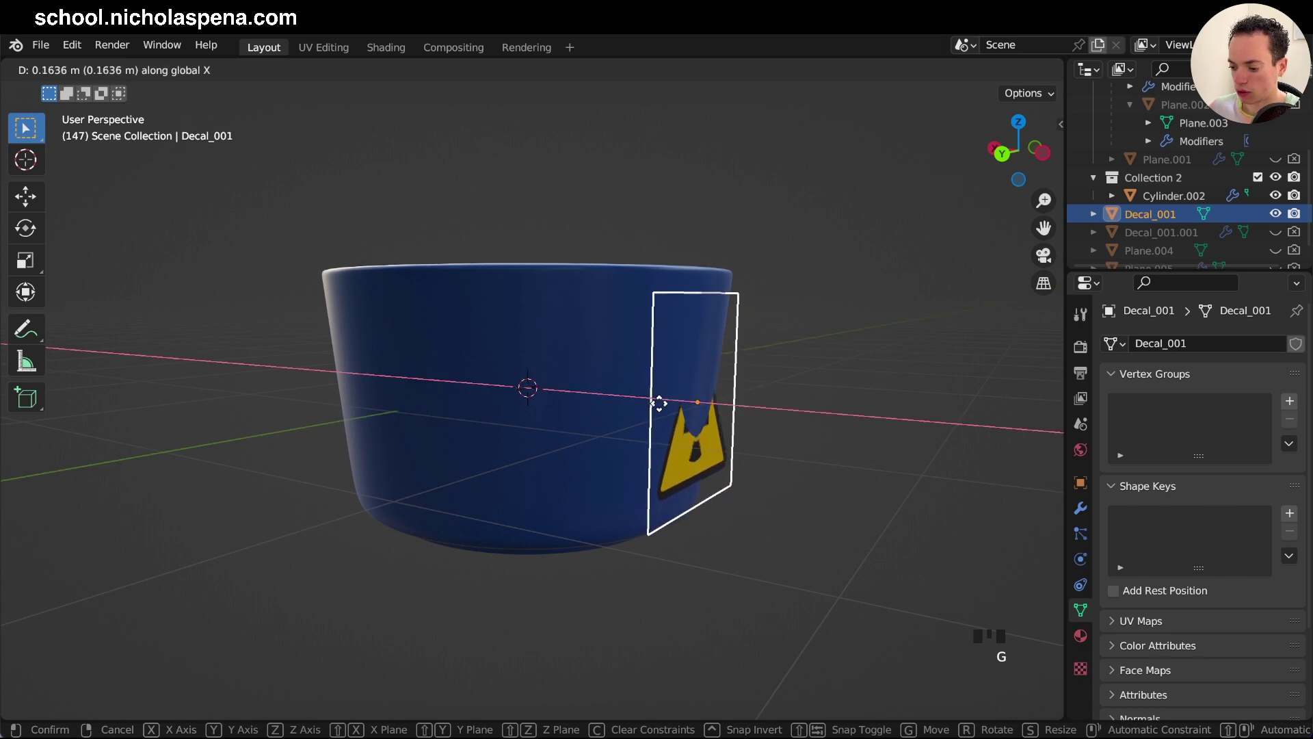
{"action": "left_click", "coordinate": [673, 406]}
Add a Shrinkwrap modifier to the decal plane with the cup Cylinder.002 as its target
{"action": "middle_click_drag", "start_coordinate": [673, 410], "coordinate": [850, 431]}
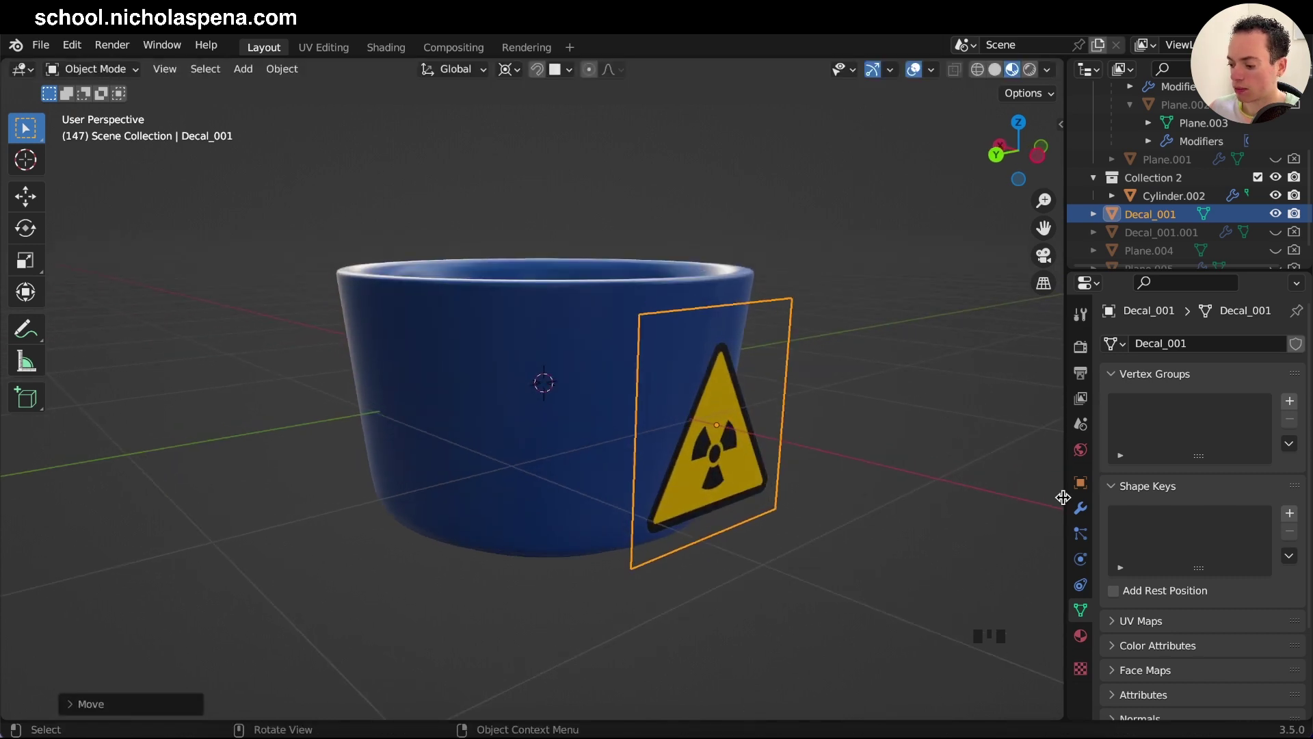
{"action": "left_click", "coordinate": [1080, 509]}
{"action": "left_click", "coordinate": [1157, 343]}
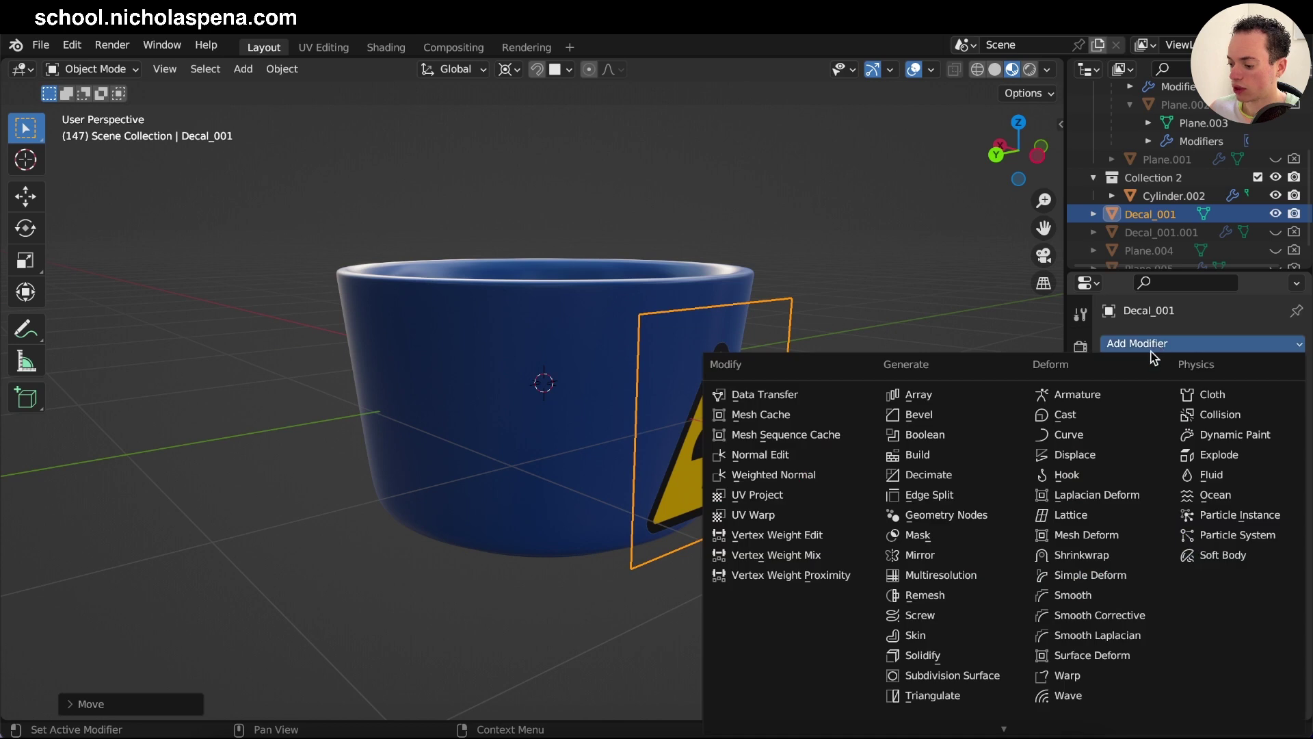
{"action": "left_click", "coordinate": [1061, 557]}
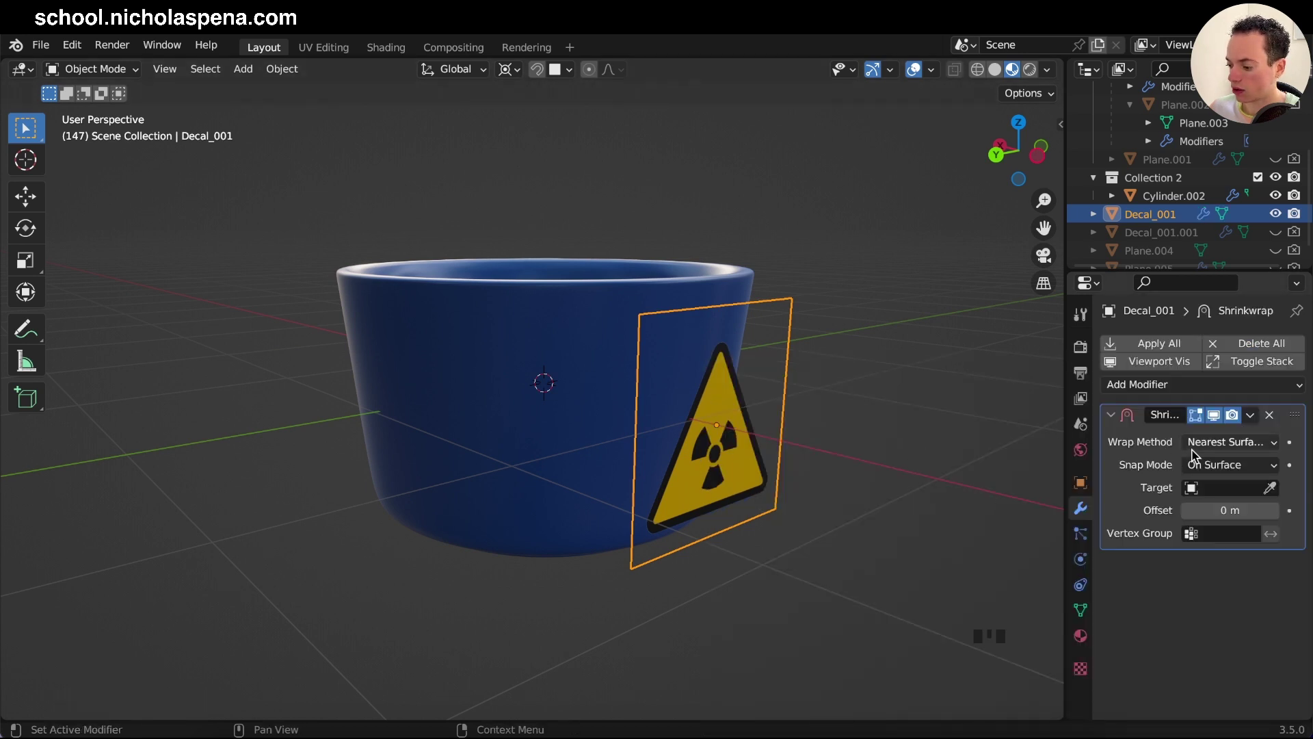
{"action": "left_click", "coordinate": [1270, 488]}
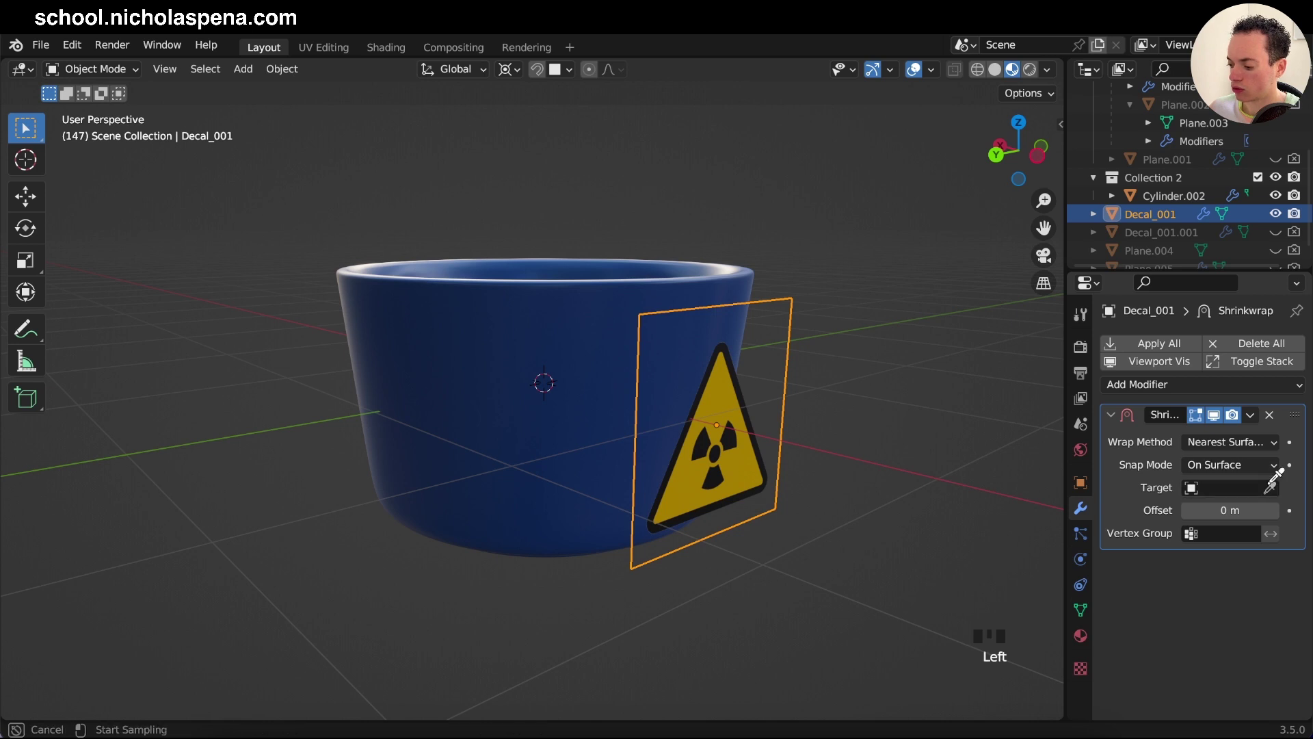
{"action": "left_click", "coordinate": [565, 339]}
Switch to solid shading and set the decal's Shrinkwrap offset to 0.12 m
{"action": "middle_click_drag", "start_coordinate": [768, 381], "coordinate": [657, 370]}
{"action": "left_click", "coordinate": [995, 70]}
{"action": "middle_click_drag", "start_coordinate": [768, 255], "coordinate": [736, 264]}
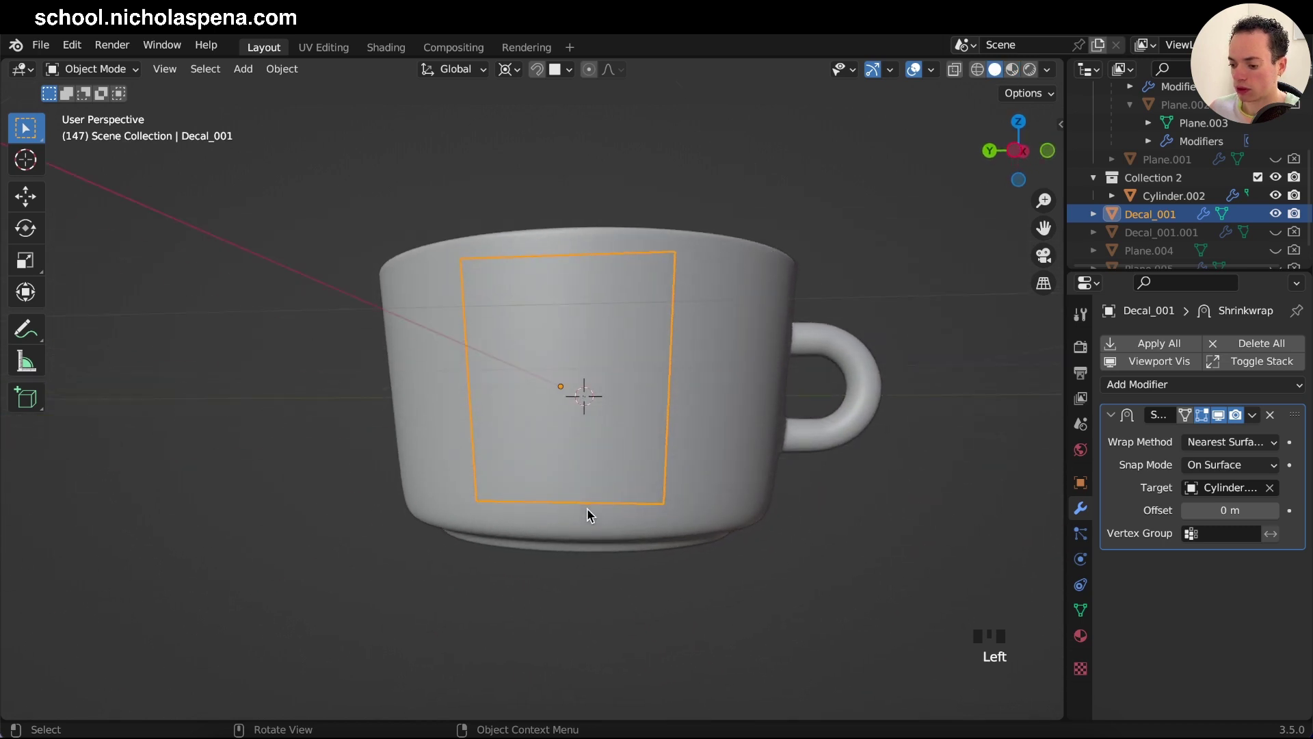
{"action": "middle_click_drag", "start_coordinate": [654, 443], "coordinate": [654, 443]}
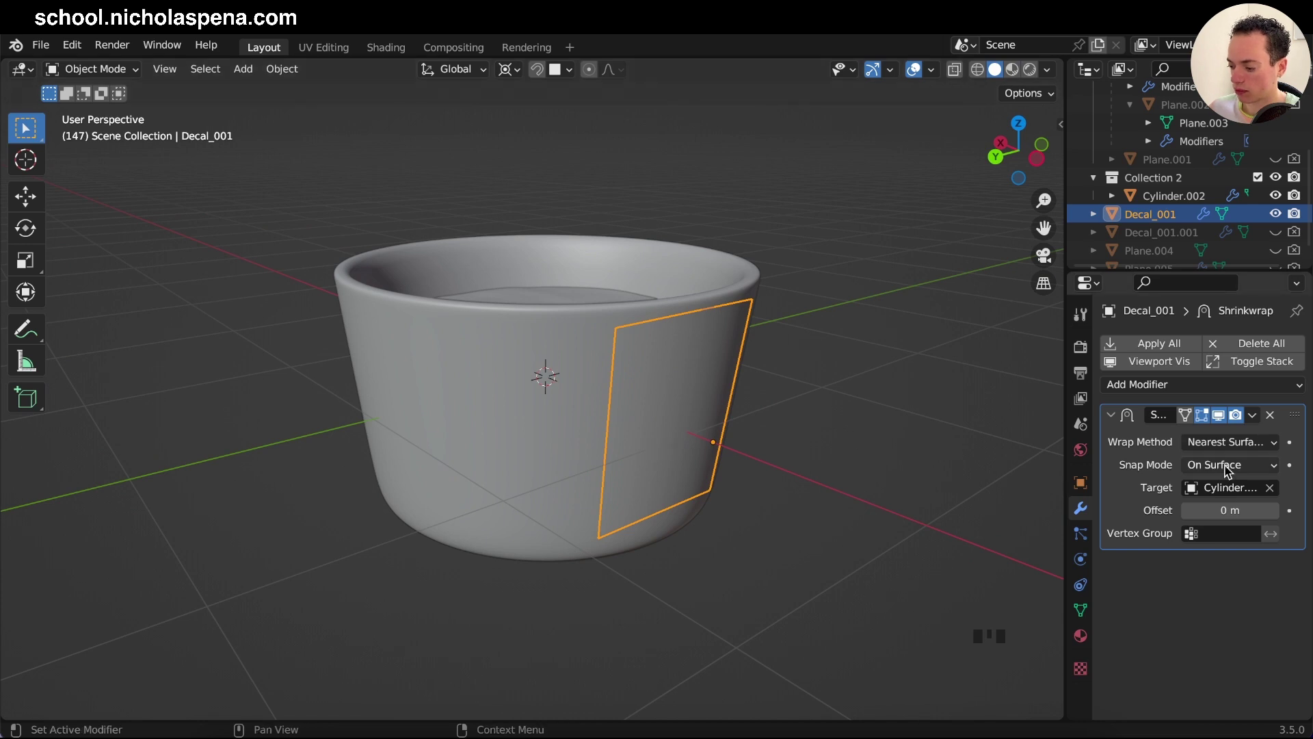
{"action": "mouse_move", "coordinate": [1232, 510]}
{"action": "left_mouse_down"}
{"action": "mouse_move", "coordinate": [1252, 510]}
{"action": "mouse_move", "coordinate": [1231, 510]}
{"action": "left_mouse_up"}
{"action": "middle_click_drag", "start_coordinate": [732, 367], "coordinate": [729, 319]}
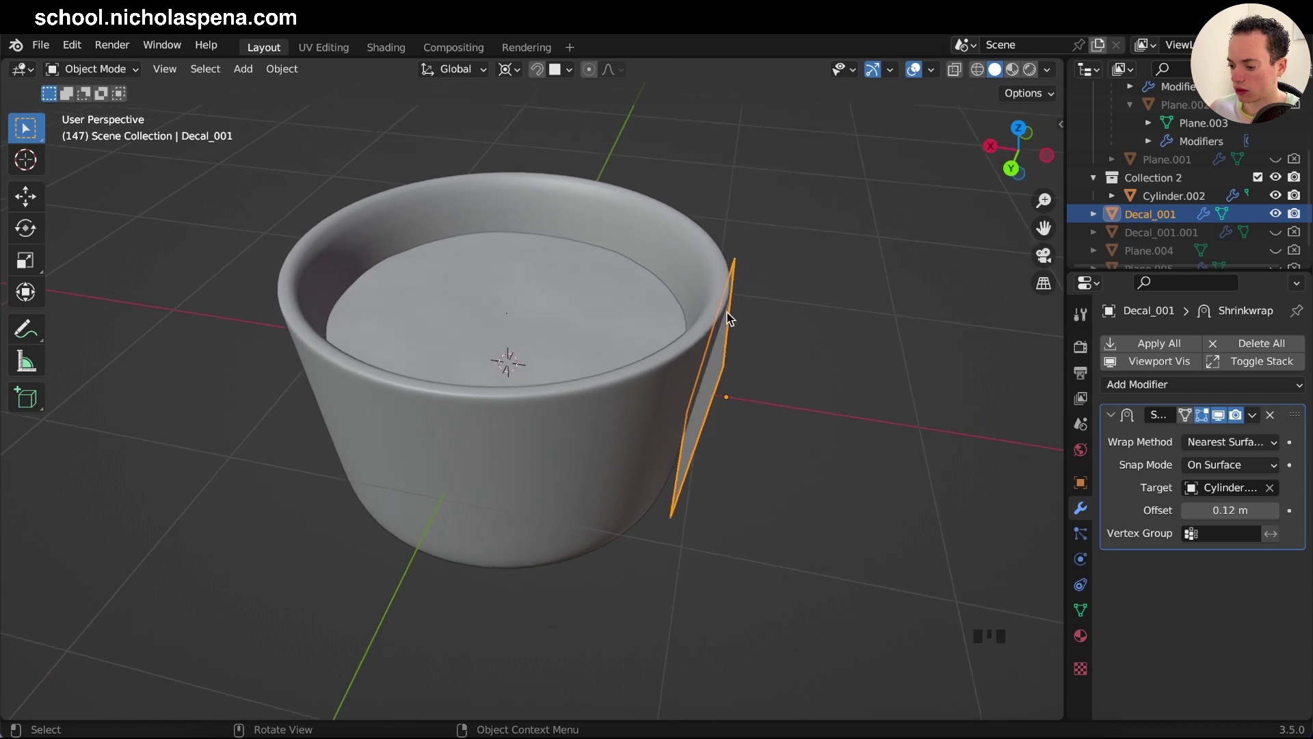
{"action": "middle_click_drag", "start_coordinate": [751, 363], "coordinate": [715, 374]}
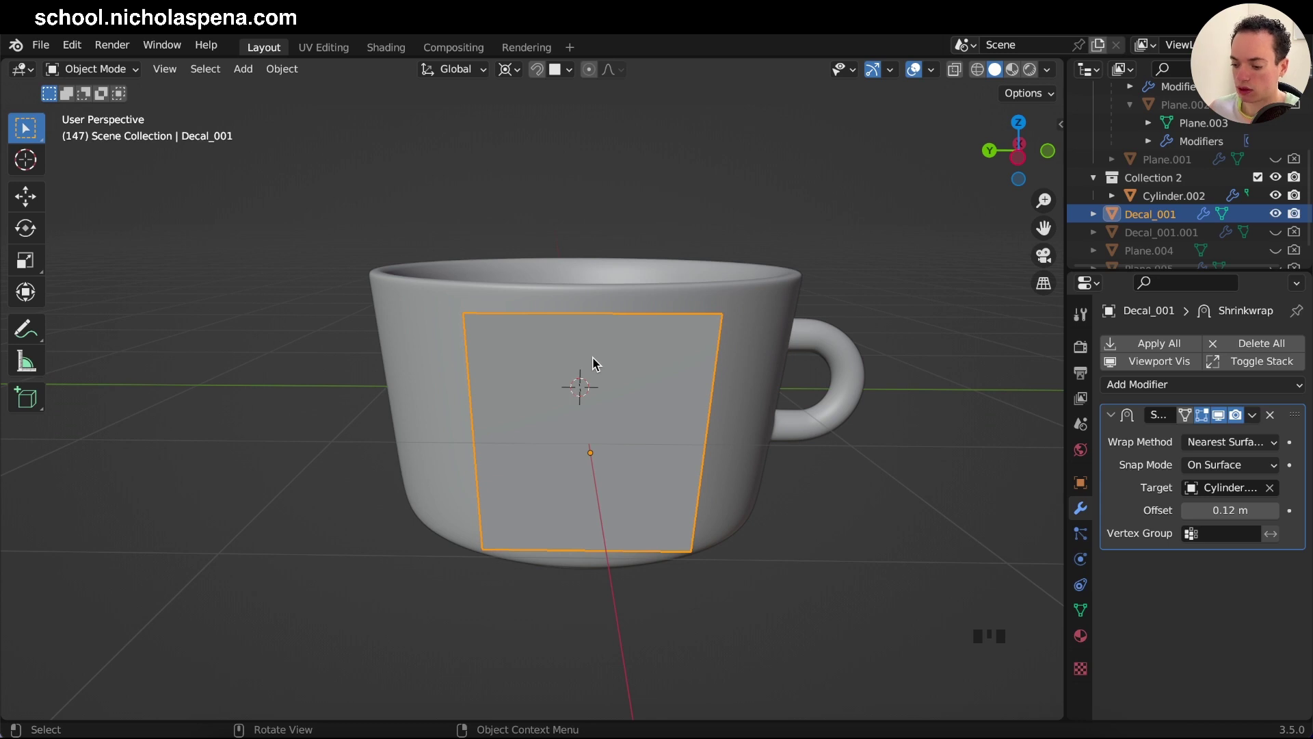
Subdivide the whole decal plane in Edit Mode with 10 cuts
{"action": "middle_click_drag", "start_coordinate": [592, 355], "coordinate": [592, 358]}
{"action": "key", "text": "Tab"}
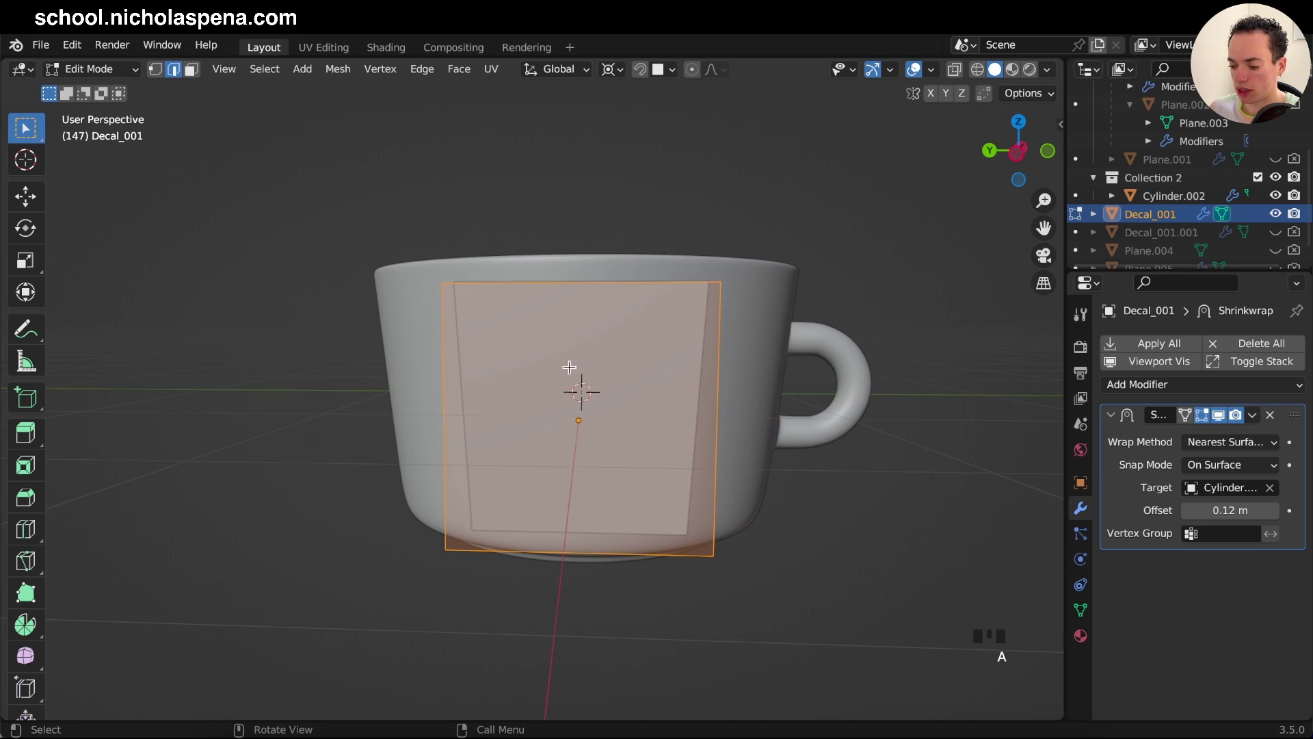
{"action": "middle_click_drag", "start_coordinate": [557, 416], "coordinate": [556, 417]}
{"action": "right_click", "coordinate": [528, 344]}
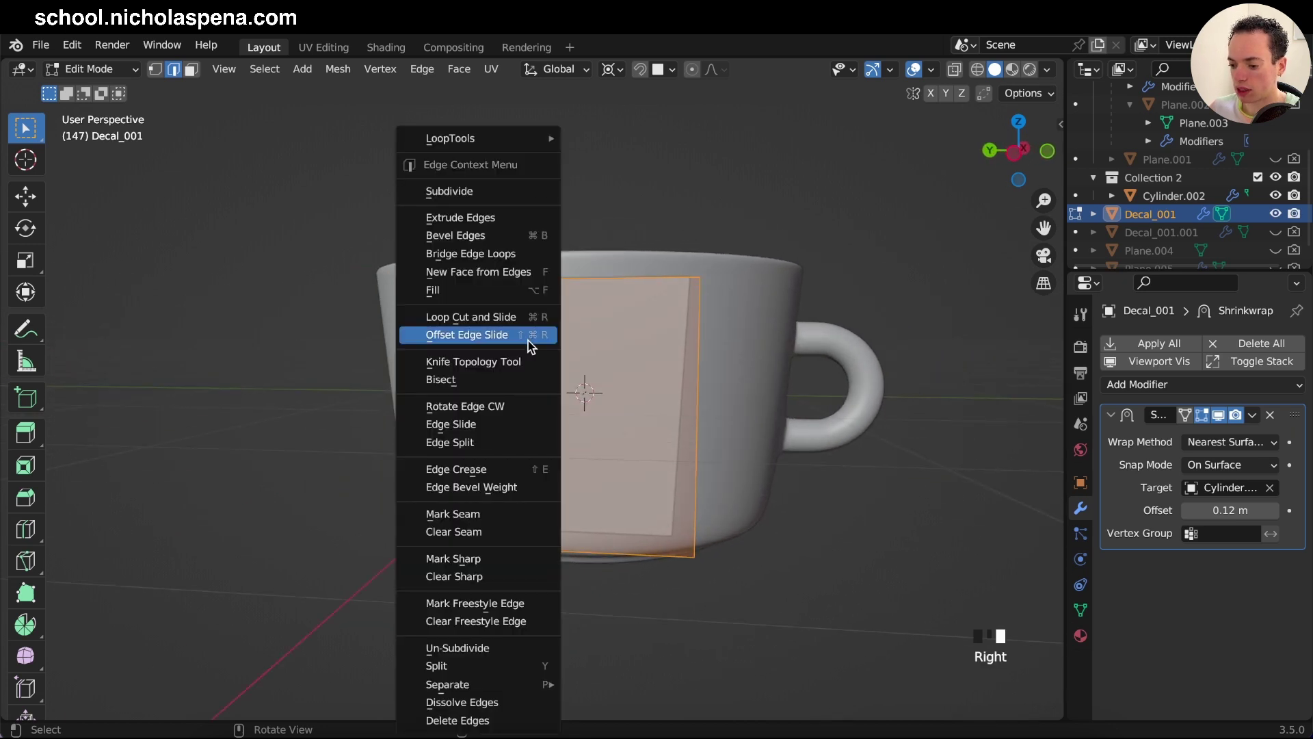
{"action": "left_click", "coordinate": [456, 192]}
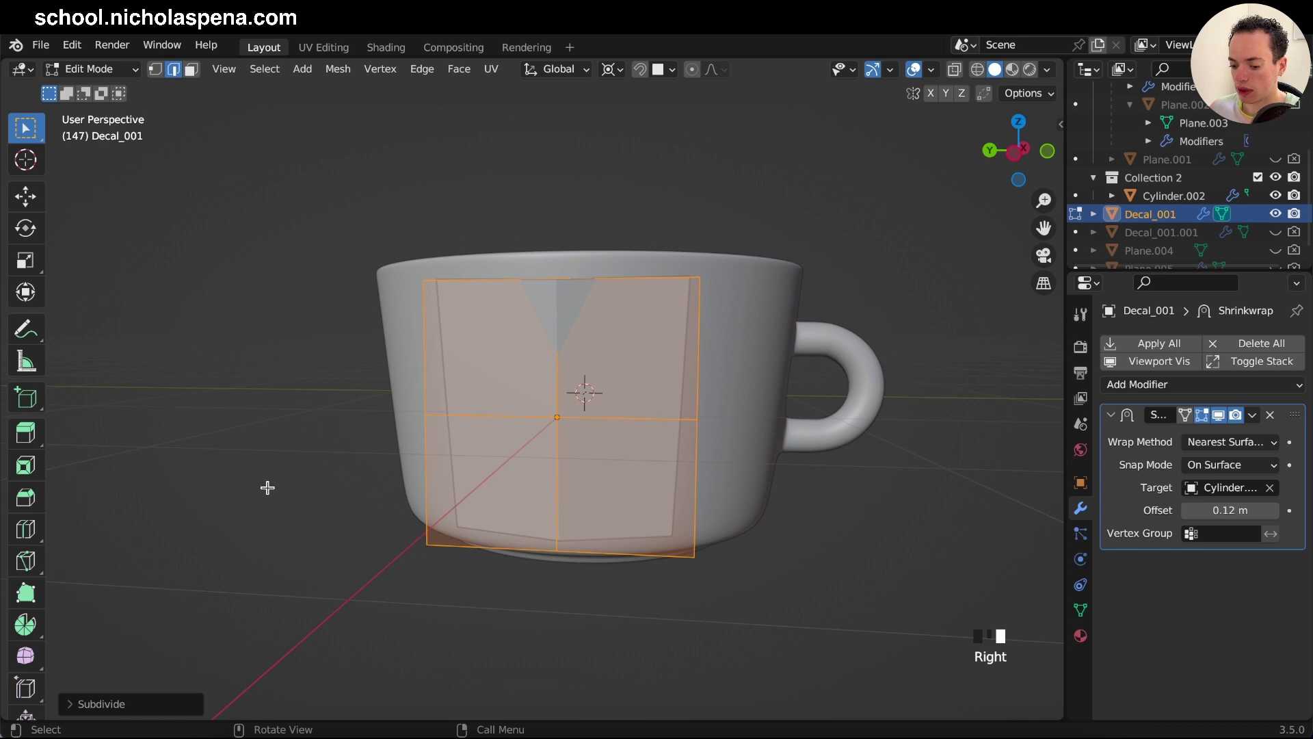
{"action": "left_click", "coordinate": [112, 705]}
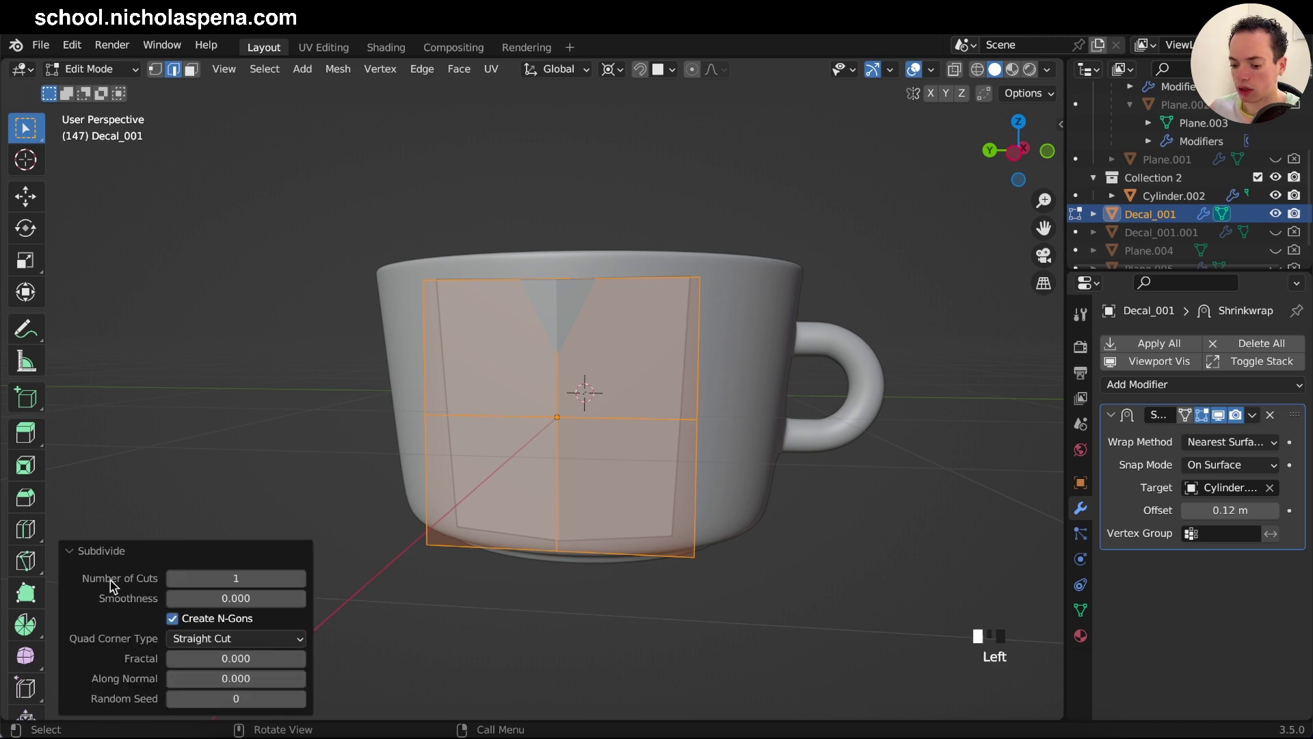
{"action": "double_click", "coordinate": [184, 579]}
{"action": "type", "text": "10"}
{"action": "key", "text": "Return"}
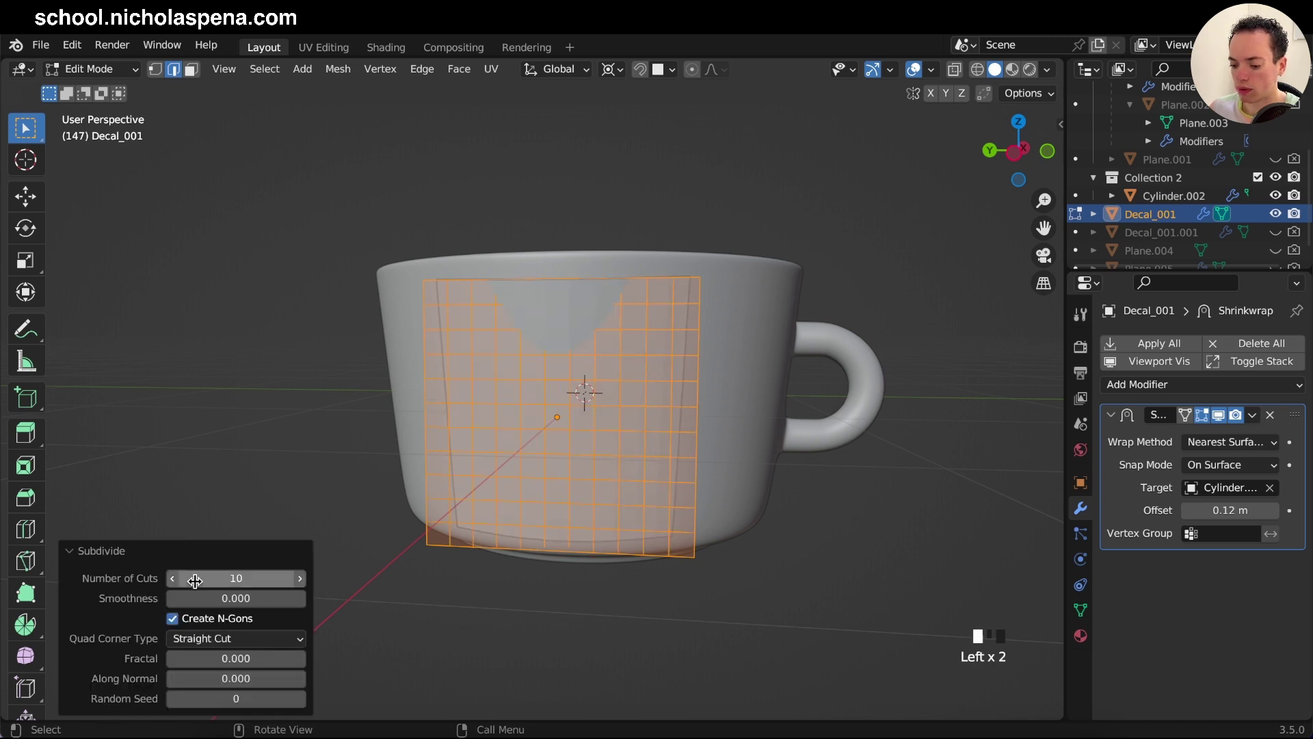
Add a Subdivision Surface modifier to the decal plane and return to Object Mode
{"action": "left_click", "coordinate": [74, 555]}
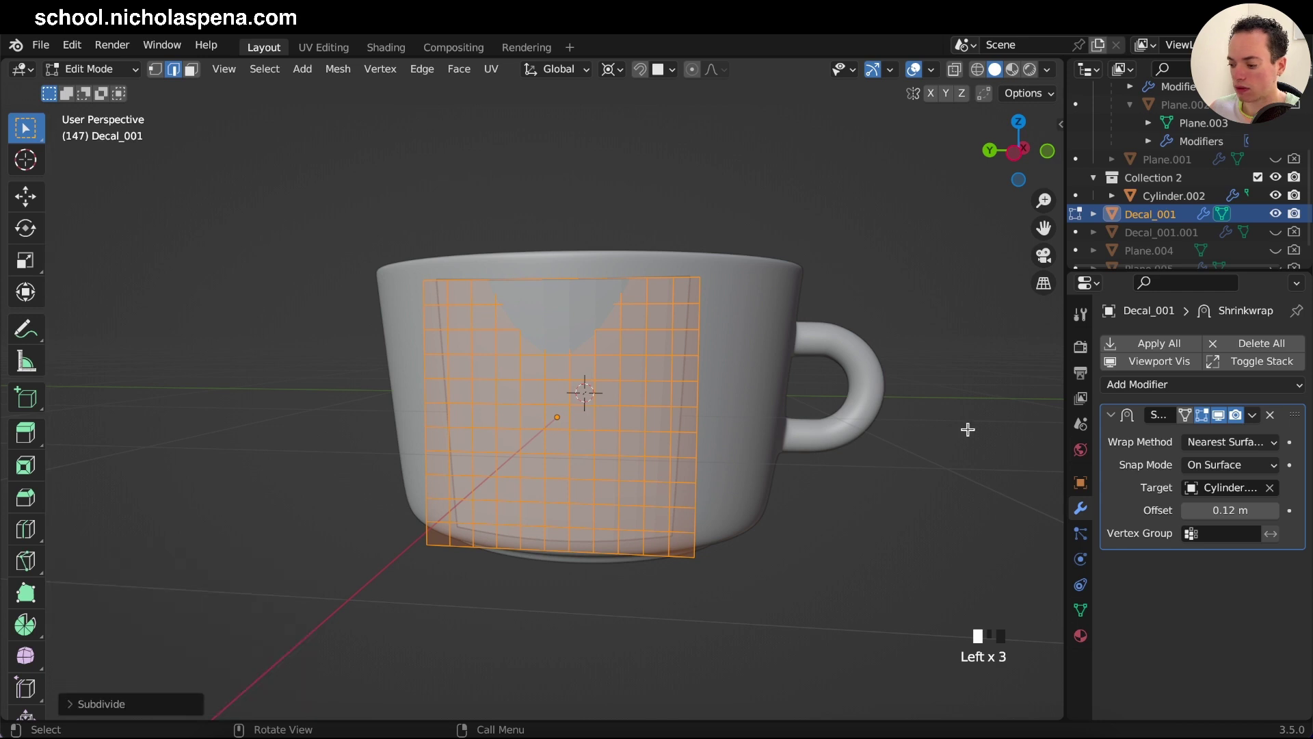
{"action": "left_click", "coordinate": [1138, 386]}
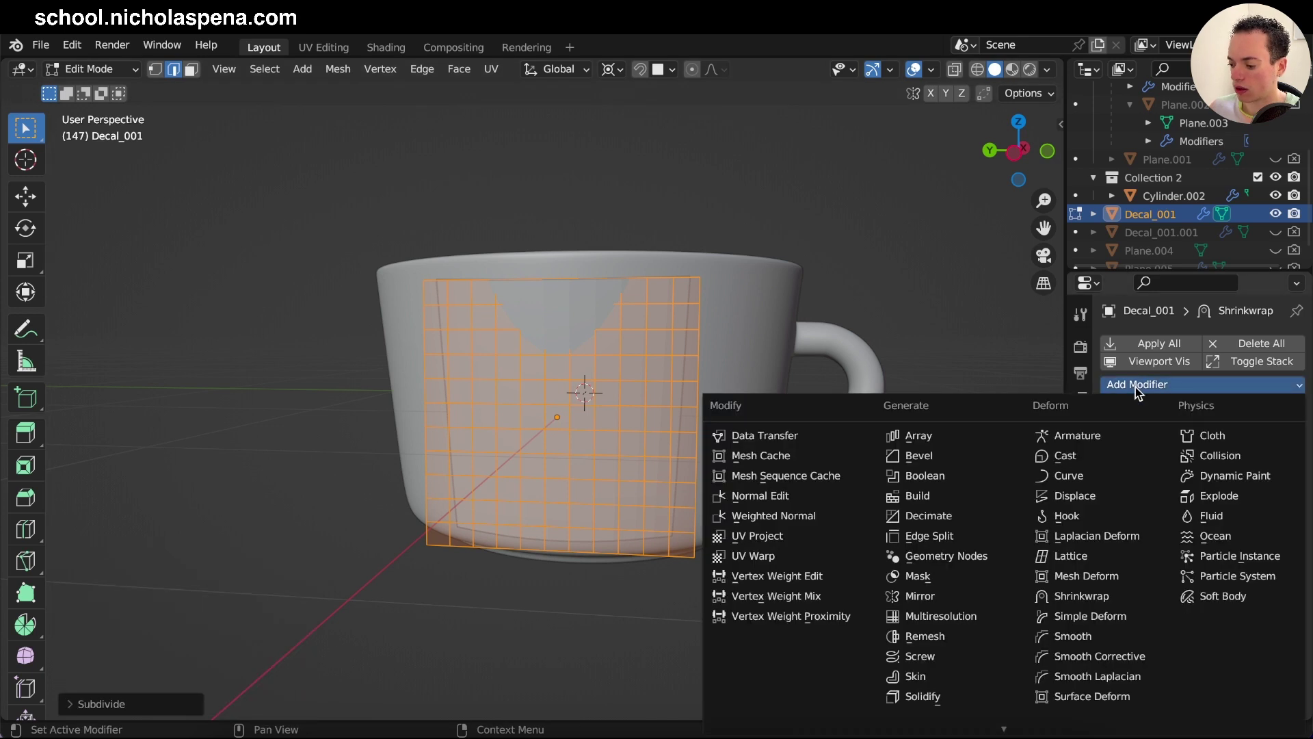
{"action": "scroll", "coordinate": [983, 728], "scroll_direction": "down", "scroll_amount": 4}
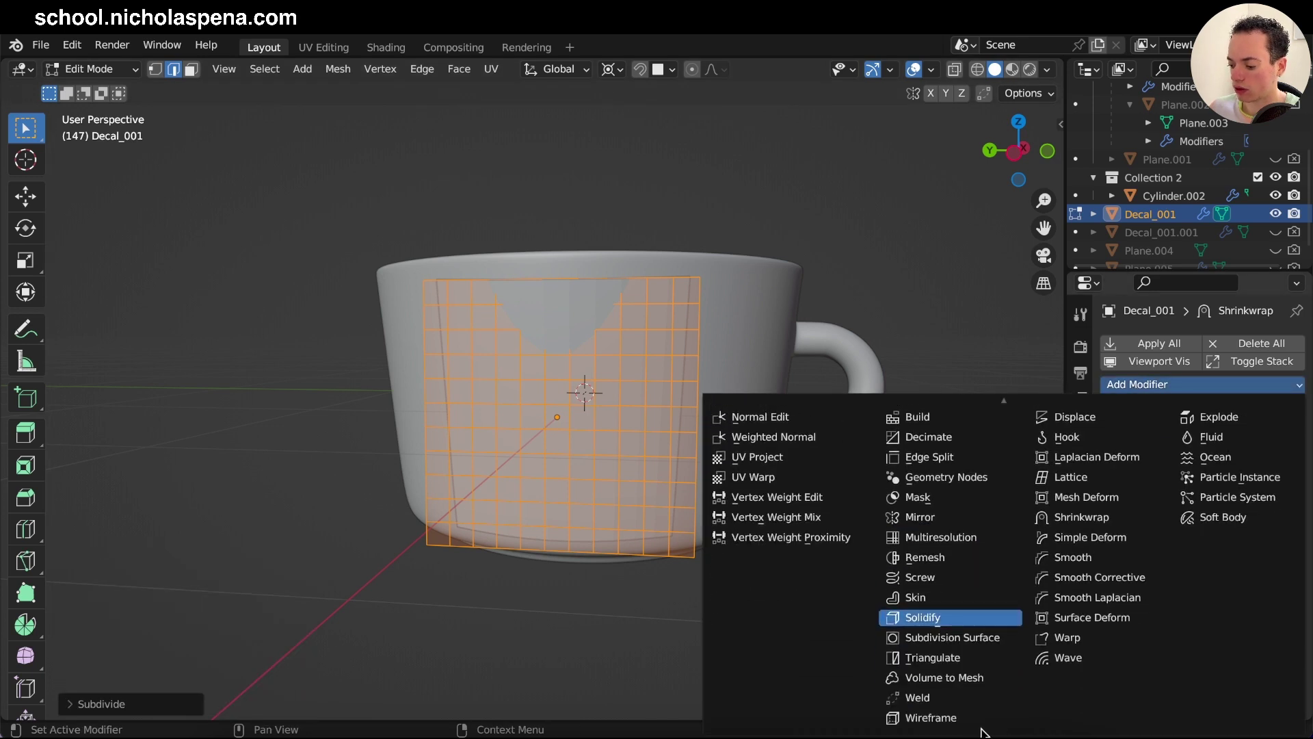
{"action": "left_click", "coordinate": [955, 639]}
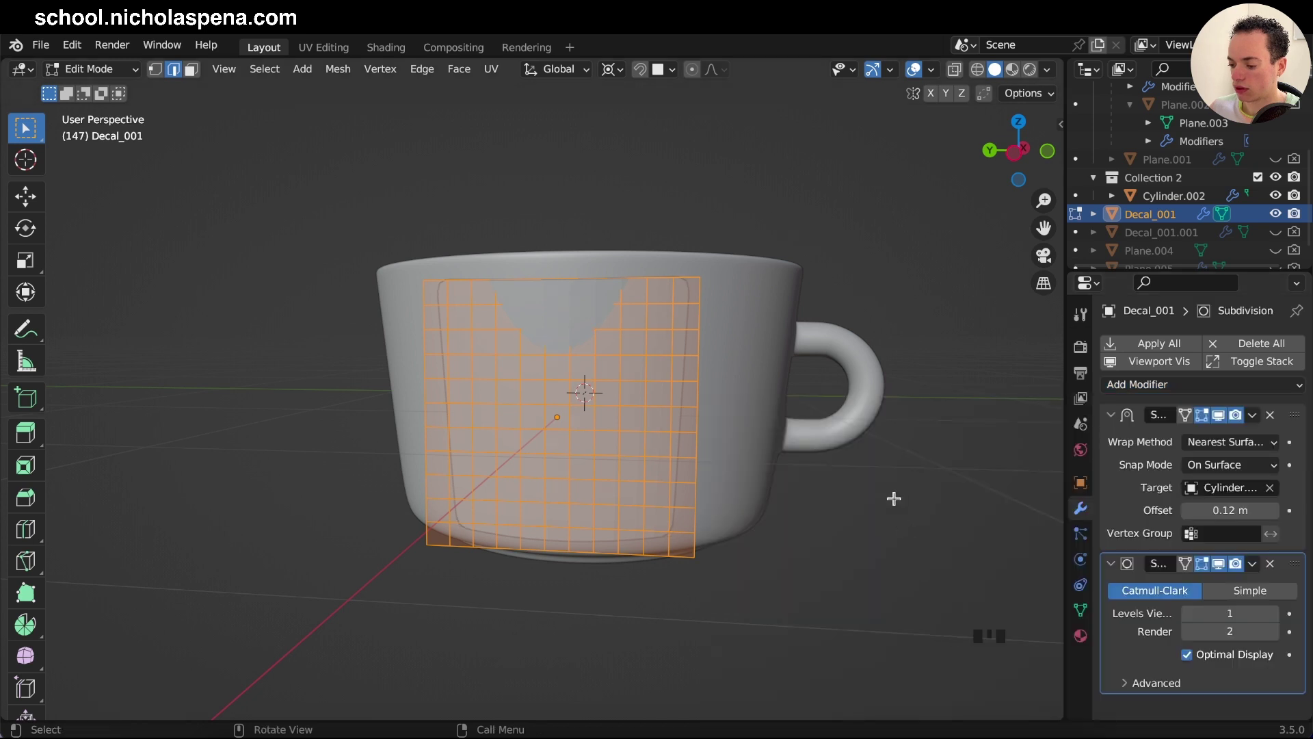
{"action": "key", "text": "Tab"}
{"action": "scroll", "coordinate": [815, 343], "scroll_direction": "up", "scroll_amount": 2}
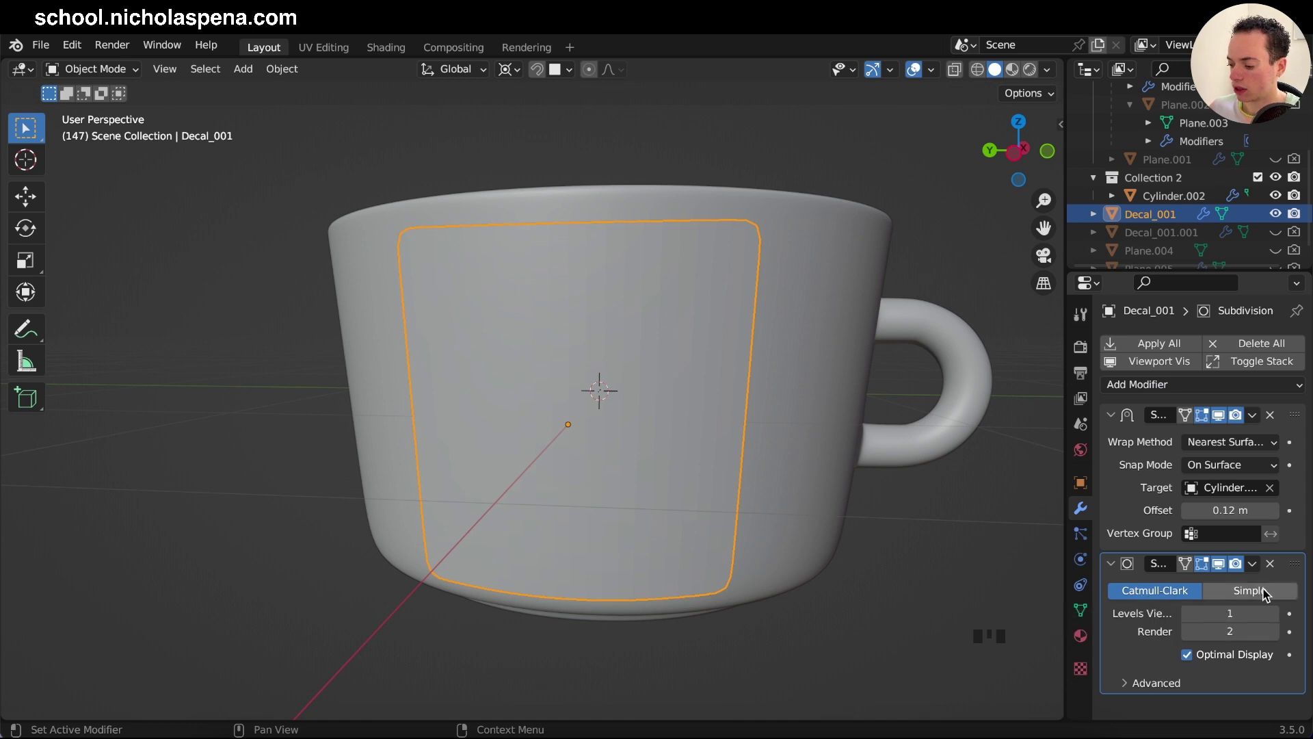
Set the decal's Subdivision modifier to Simple and move it above the Shrinkwrap modifier in the stack
{"action": "left_click", "coordinate": [1264, 594]}
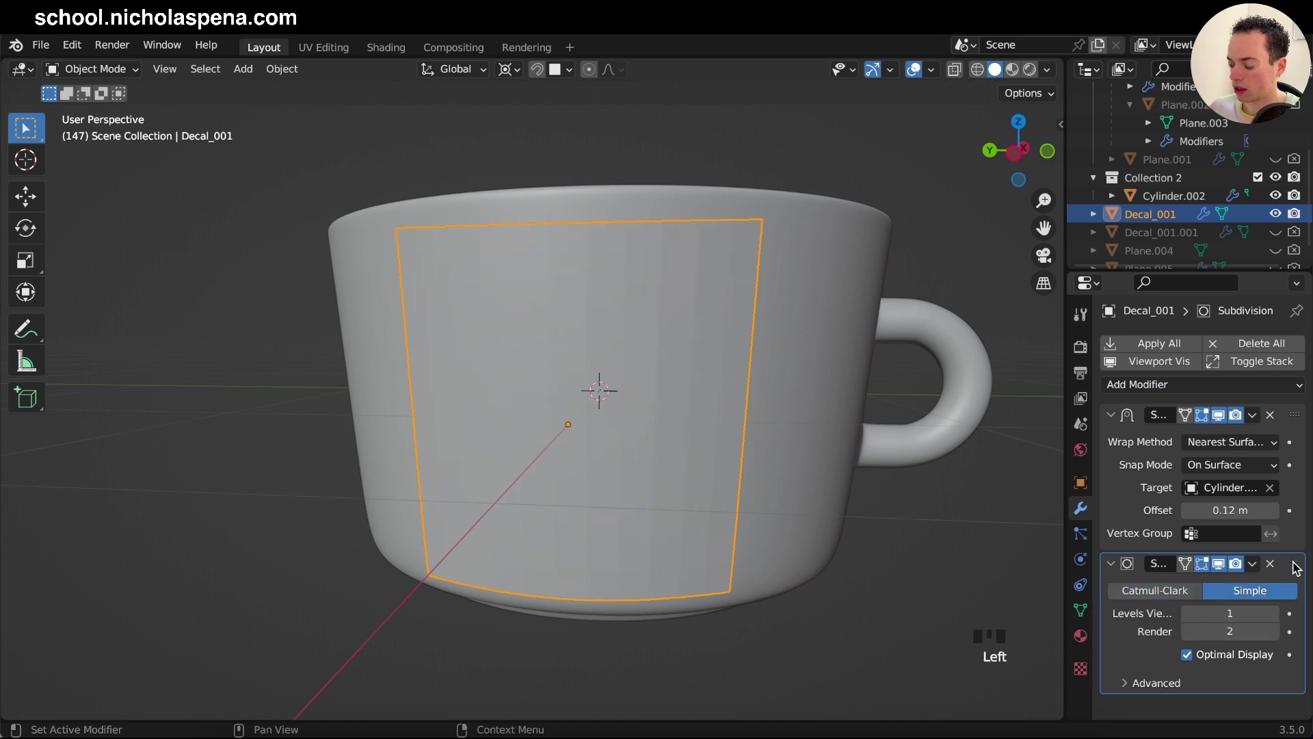
{"action": "left_click_drag", "start_coordinate": [1295, 567], "coordinate": [1299, 378]}
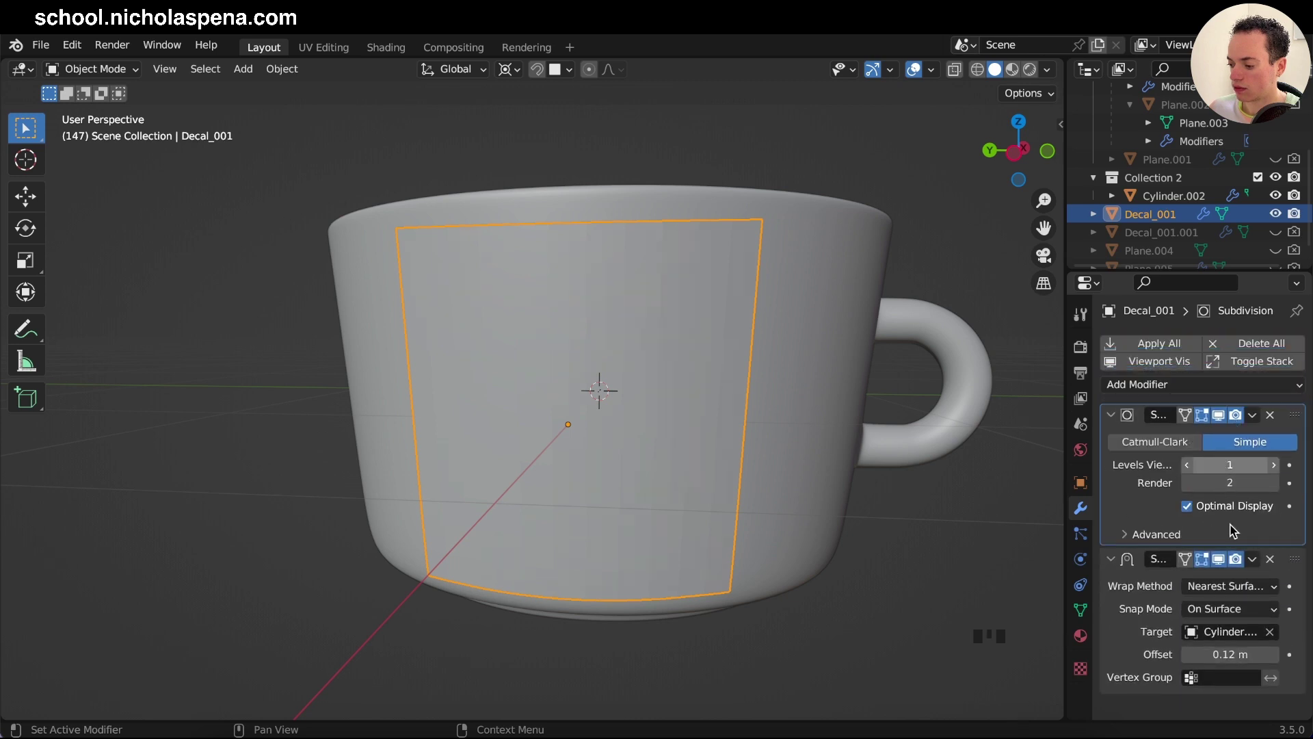
{"action": "middle_click_drag", "start_coordinate": [859, 370], "coordinate": [871, 370]}
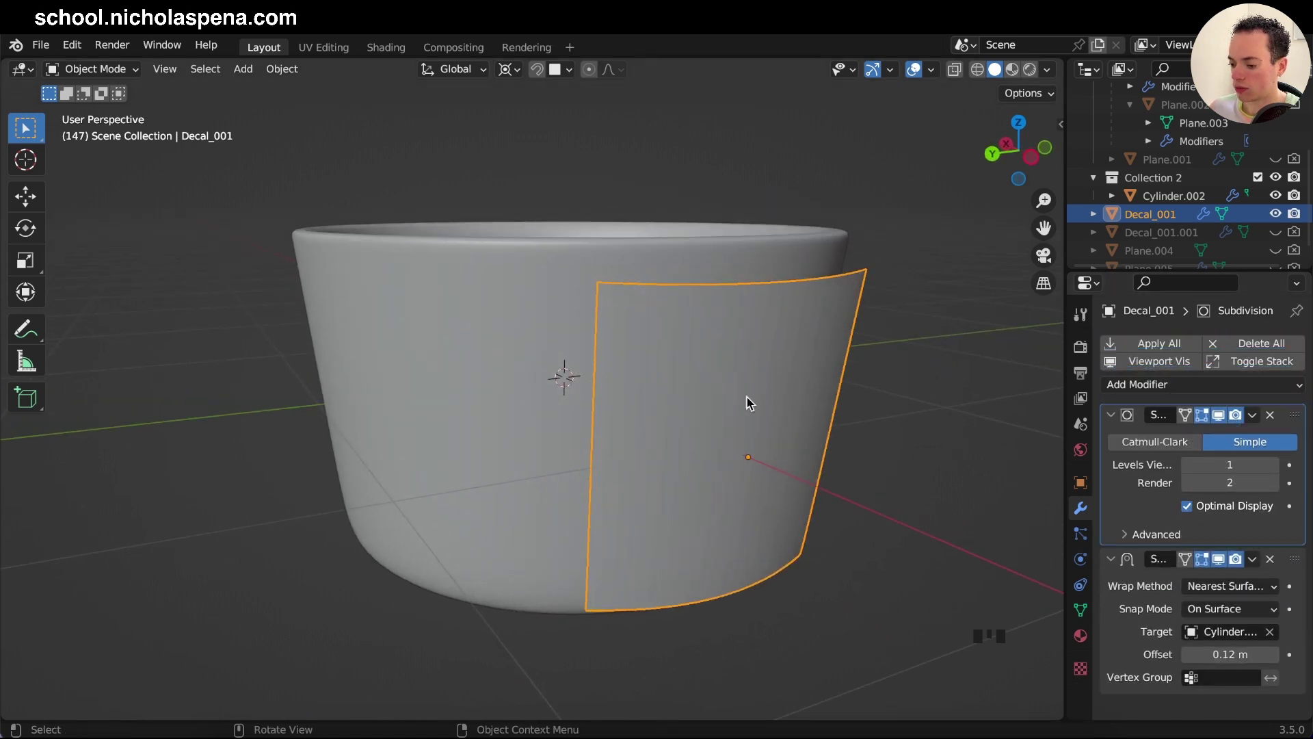
{"action": "middle_click_drag", "start_coordinate": [840, 425], "coordinate": [839, 419]}
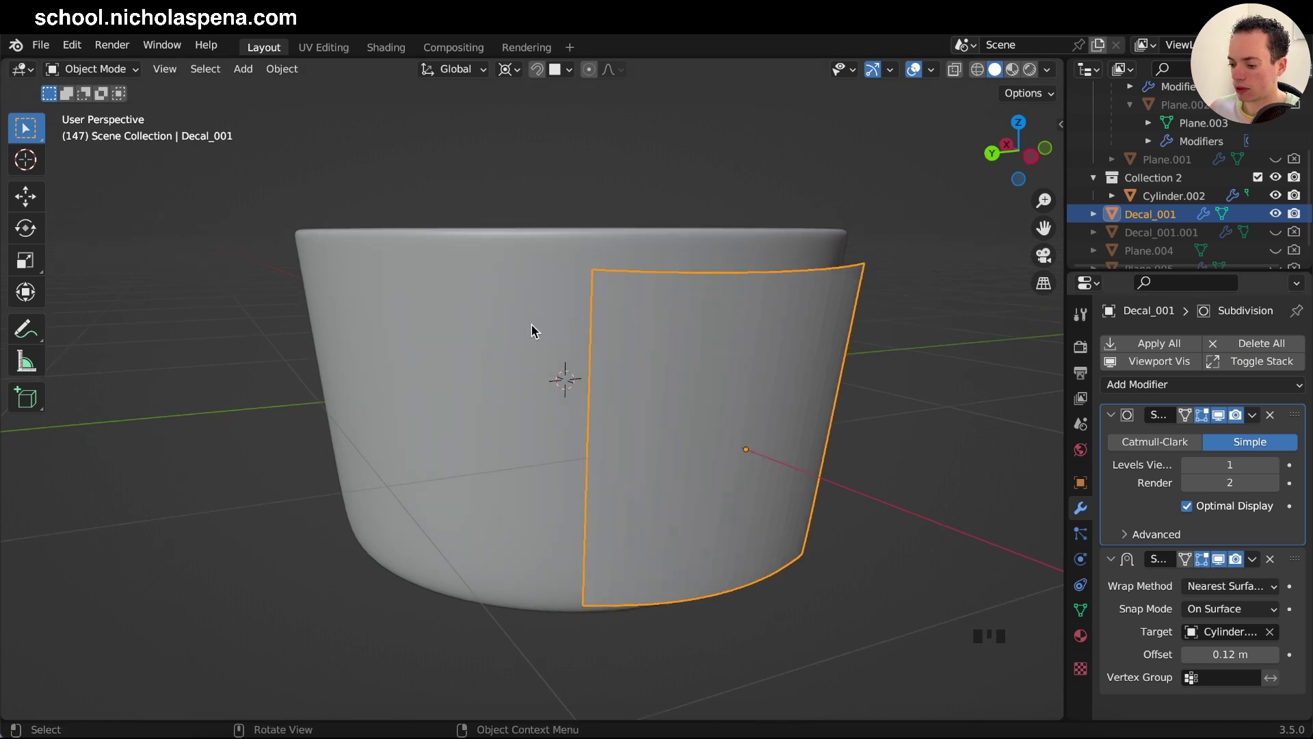
Shade the decal plane smooth and switch the viewport to Material Preview shading
{"action": "middle_click_drag", "start_coordinate": [783, 361], "coordinate": [783, 360]}
{"action": "right_click", "coordinate": [784, 361]}
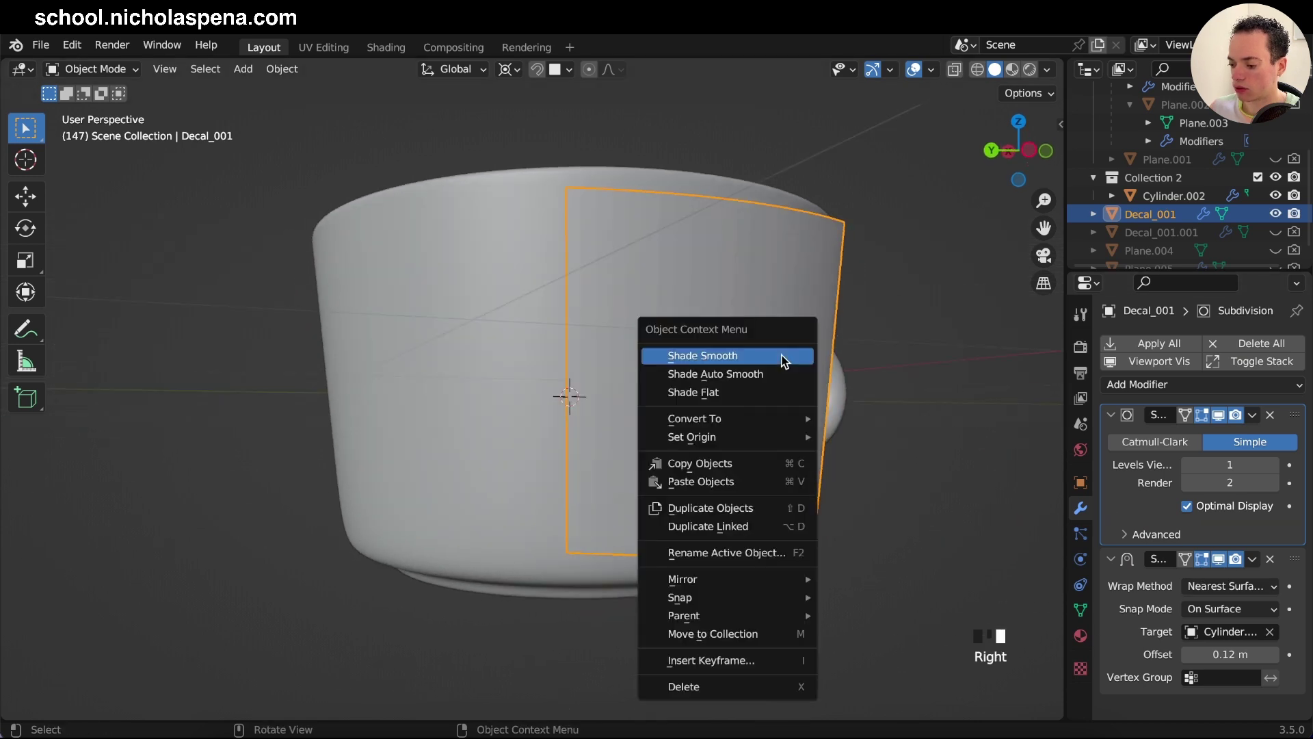
{"action": "left_click", "coordinate": [724, 360]}
{"action": "middle_click_drag", "start_coordinate": [753, 331], "coordinate": [753, 331]}
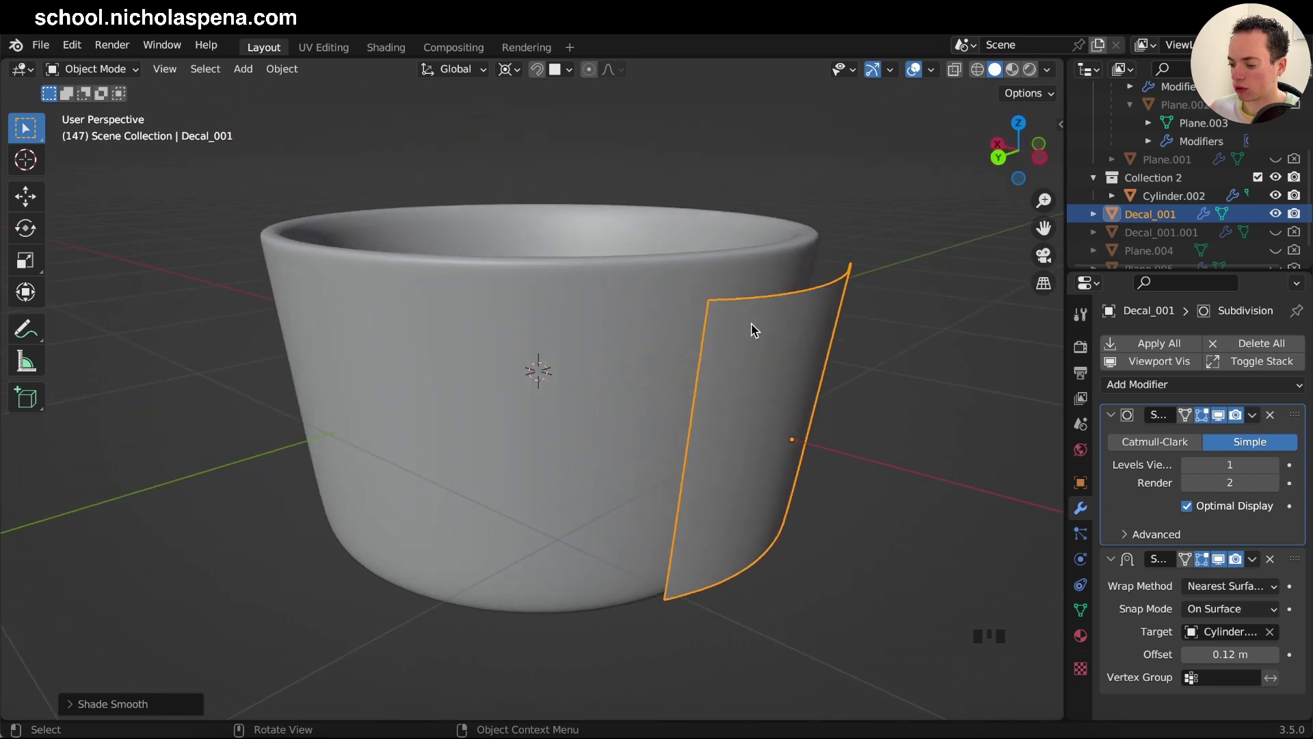
{"action": "left_click", "coordinate": [1012, 69]}
{"action": "middle_click_drag", "start_coordinate": [887, 327], "coordinate": [882, 322]}
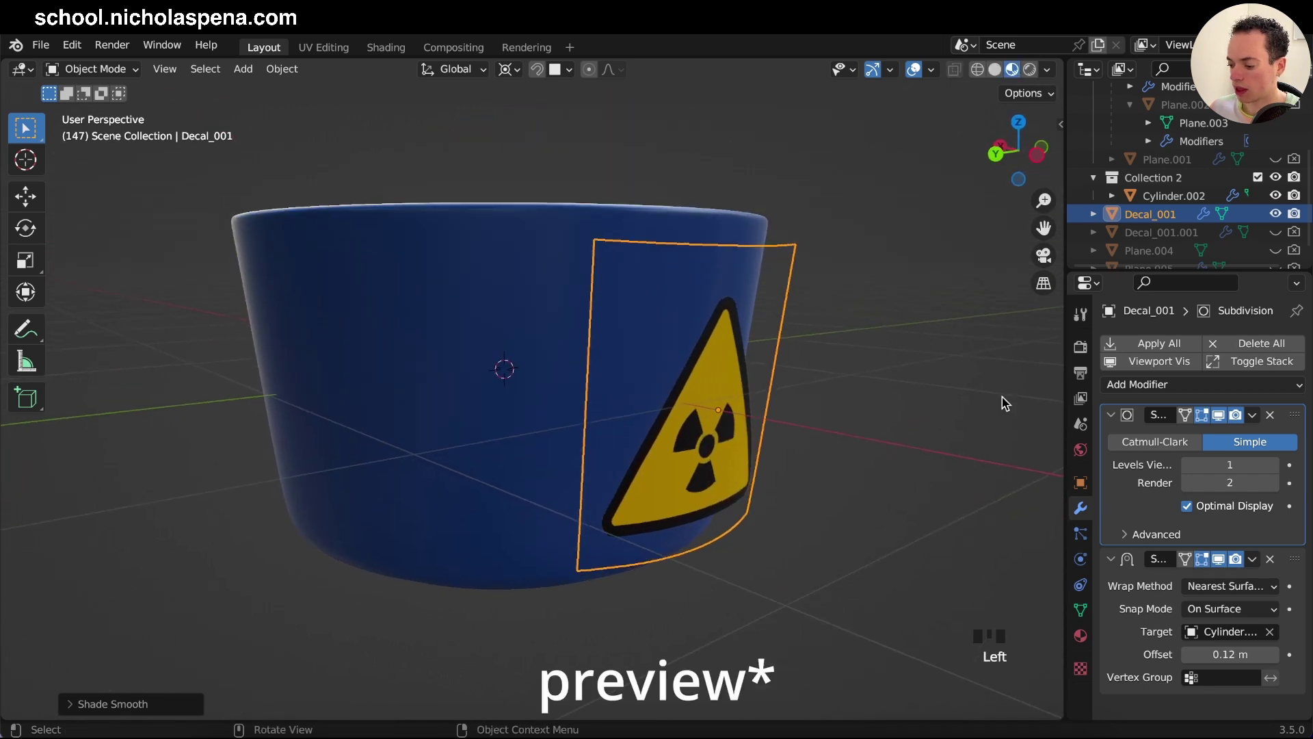
Set the decal's Shrinkwrap offset to 0 m and inspect the decal on the cup
{"action": "double_click", "coordinate": [1226, 655]}
{"action": "type", "text": "0"}
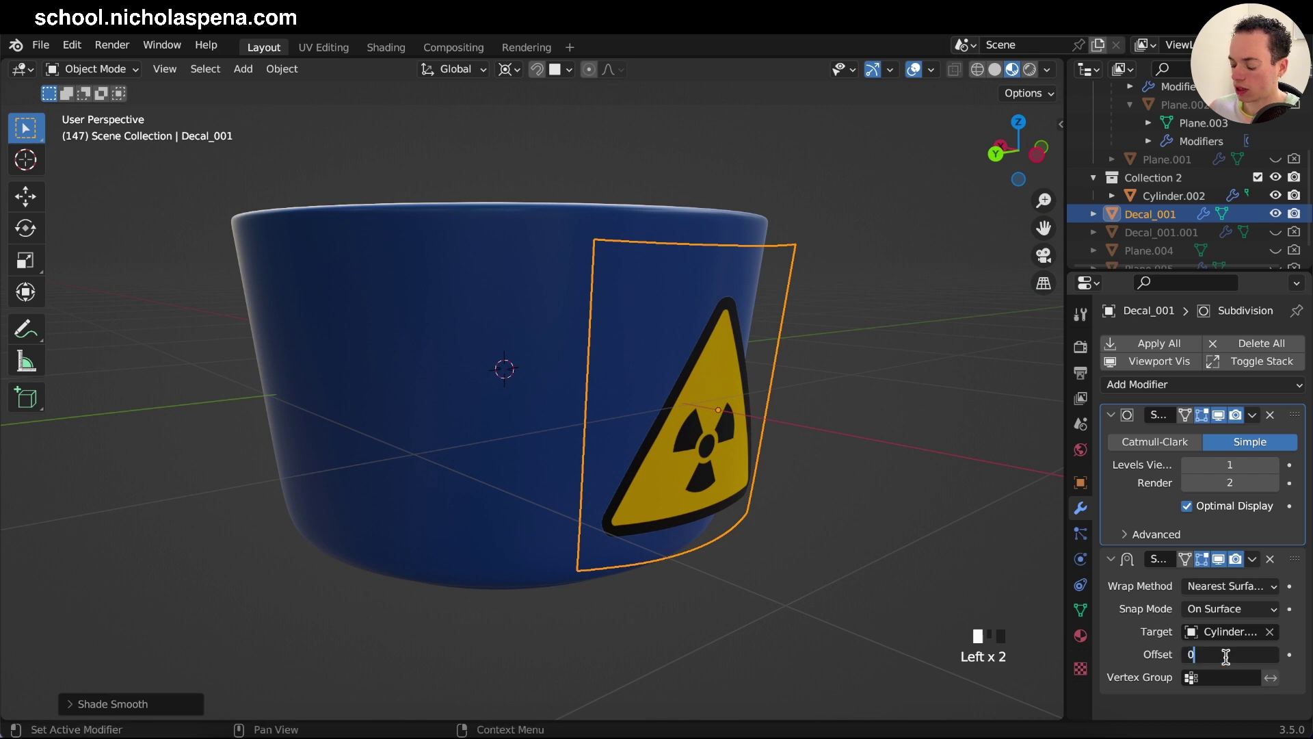
{"action": "key", "text": "Return"}
{"action": "middle_click_drag", "start_coordinate": [770, 472], "coordinate": [769, 469]}
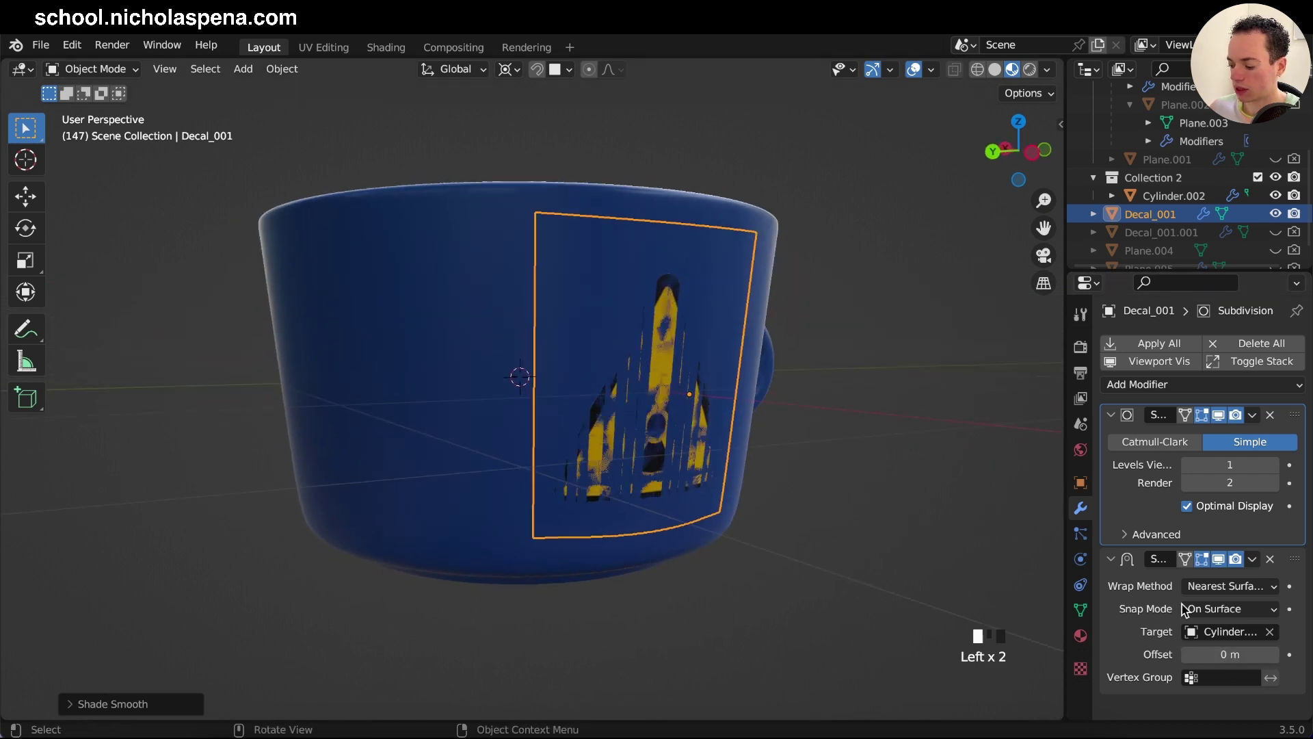
Set the decal's Shrinkwrap offset to 0.01 m
{"action": "left_click", "coordinate": [1223, 654]}
{"action": "left_click", "coordinate": [1231, 656]}
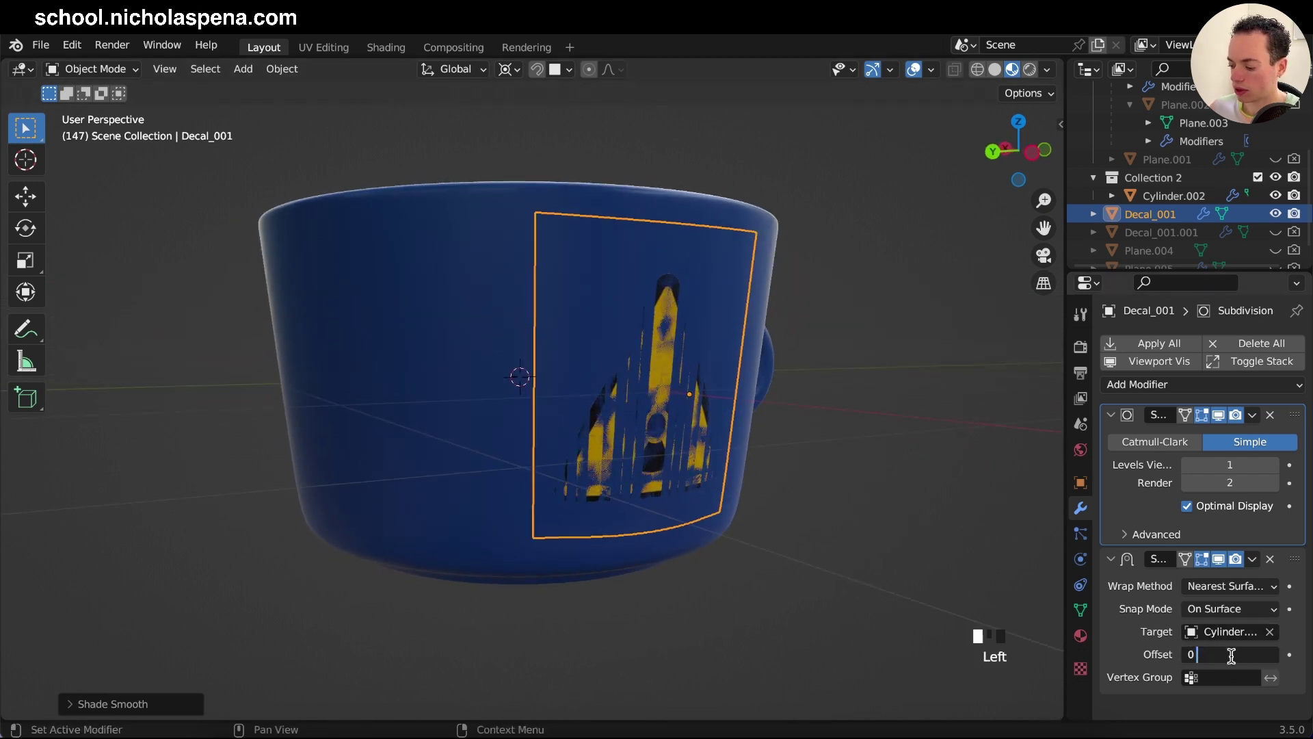
{"action": "key", "text": "BackSpace"}
{"action": "type", "text": ".0"}
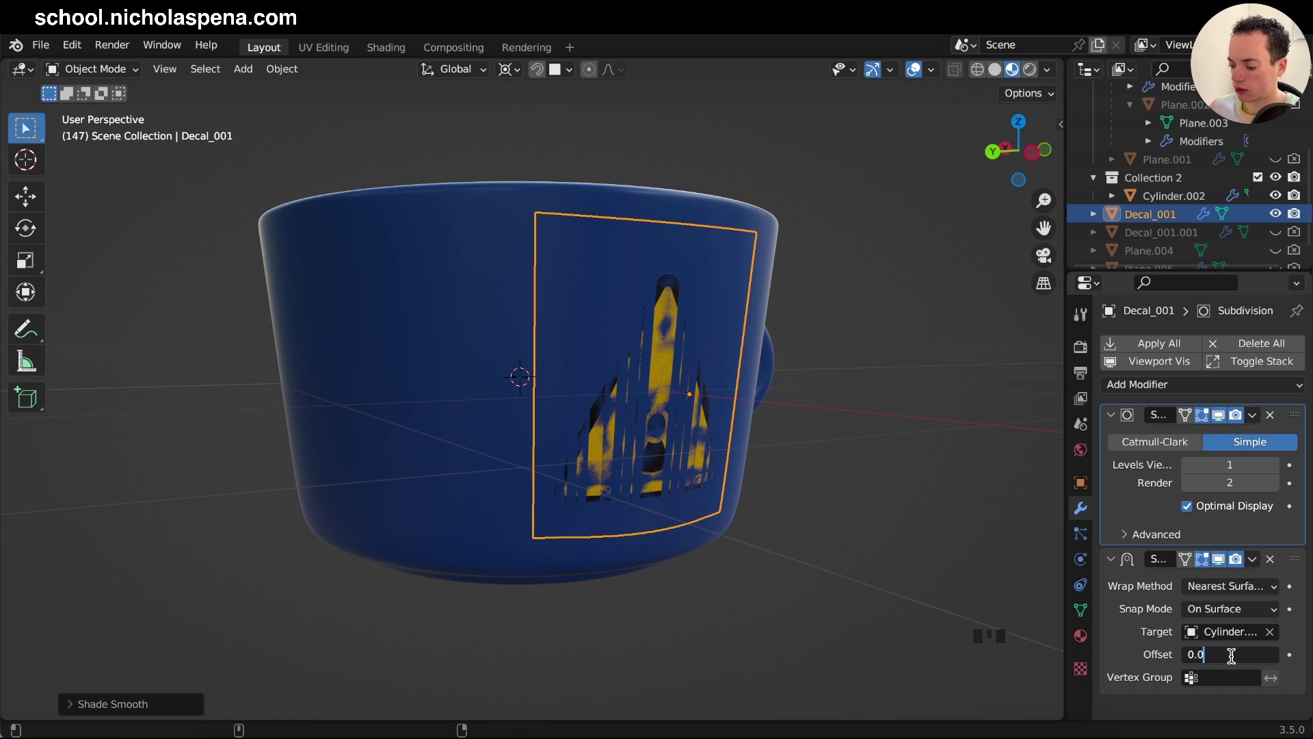
{"action": "type", "text": "1"}
{"action": "key", "text": "Return"}
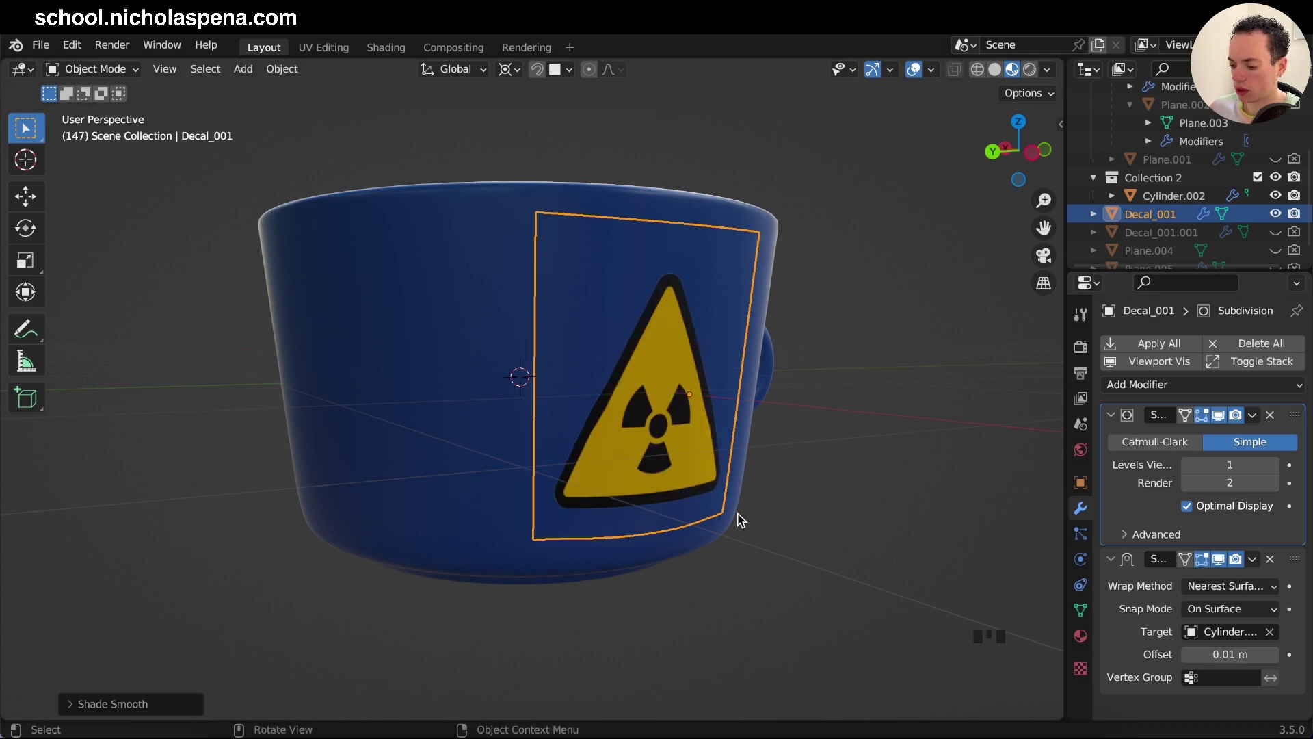
Reduce the decal's Shrinkwrap offset to 0.001 m so it sits closer to the cup wall
{"action": "middle_click_drag", "start_coordinate": [736, 522], "coordinate": [741, 520]}
{"action": "scroll", "coordinate": [737, 520], "scroll_direction": "up", "scroll_amount": 5}
{"action": "scroll", "coordinate": [737, 520], "scroll_direction": "up", "scroll_amount": 5, "text": "super"}
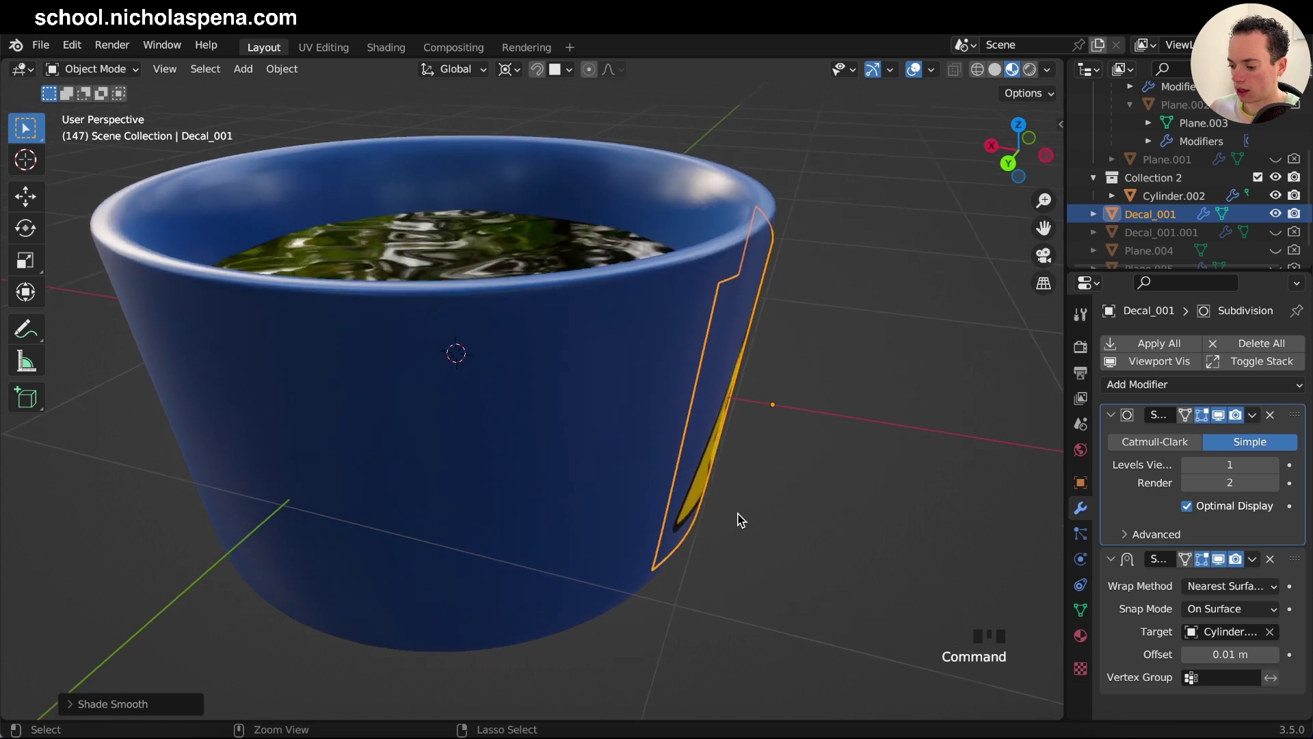
{"action": "left_click", "coordinate": [1246, 655]}
{"action": "left_click", "coordinate": [1254, 654]}
{"action": "key", "text": "BackSpace"}
{"action": "key", "text": "BackSpace"}
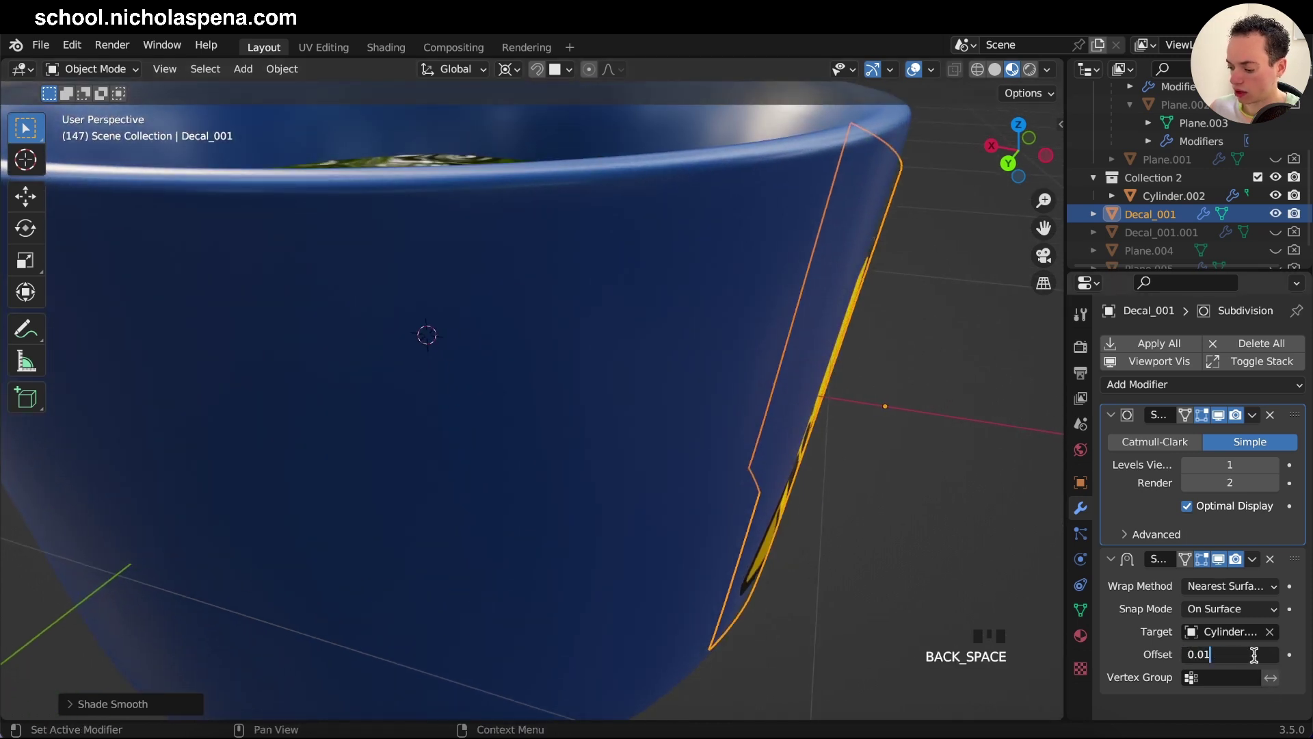
{"action": "type", "text": "01"}
{"action": "key", "text": "Return"}
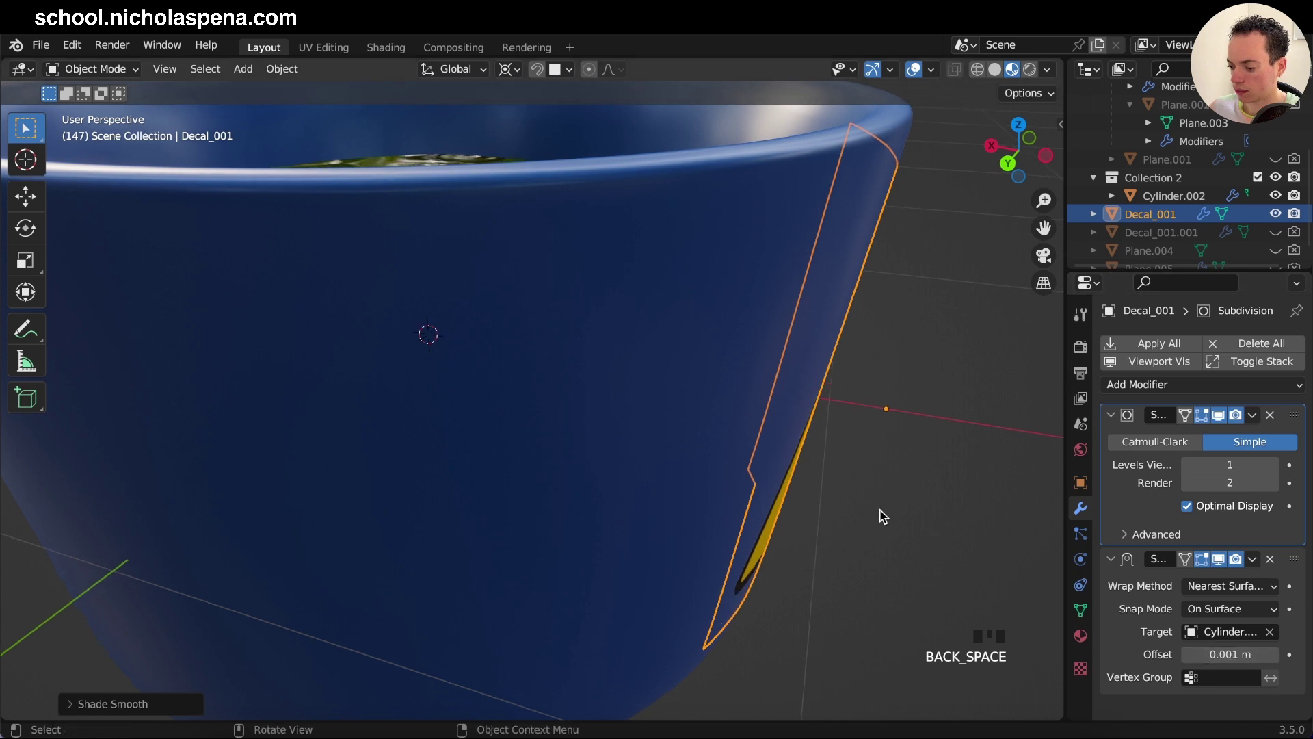
Change the decal's Shrinkwrap wrap method to Target Normal Project
{"action": "scroll", "coordinate": [883, 516], "scroll_direction": "right", "scroll_amount": 10}
{"action": "scroll", "coordinate": [880, 511], "scroll_direction": "right", "scroll_amount": 5}
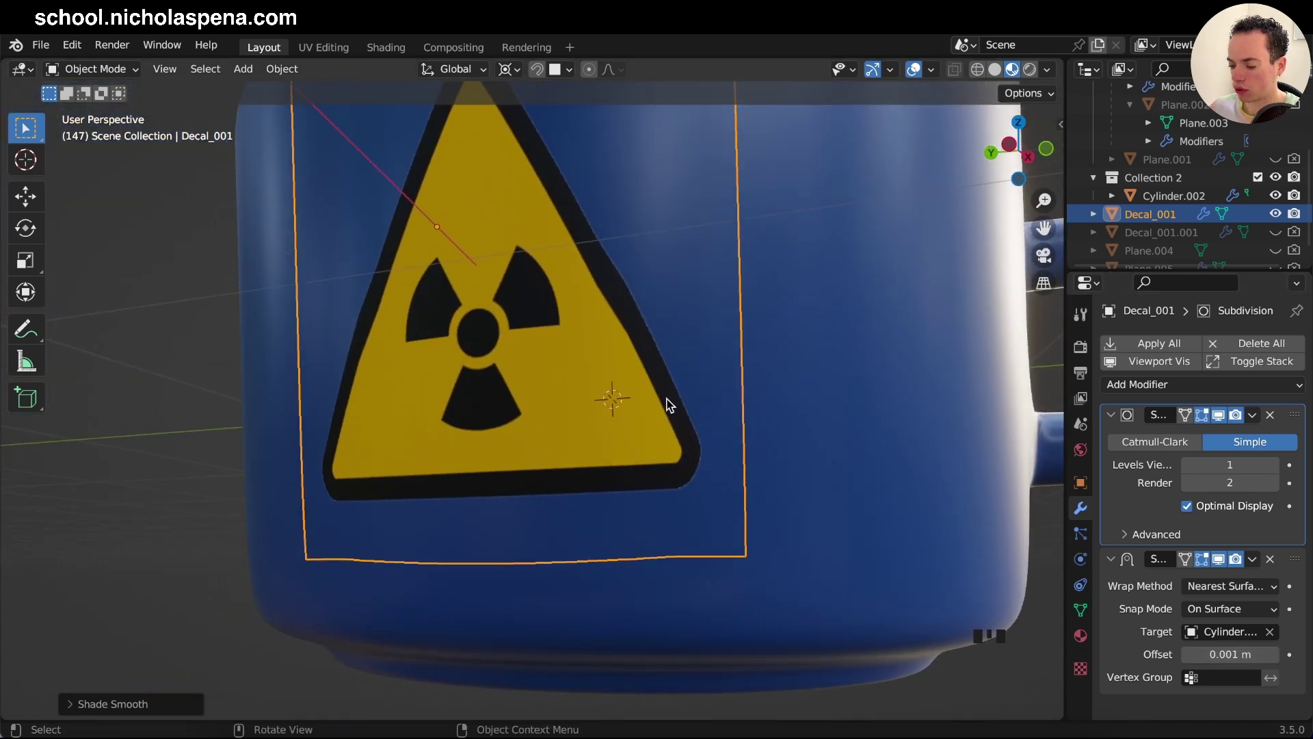
{"action": "scroll", "coordinate": [712, 372], "scroll_direction": "left", "scroll_amount": 5}
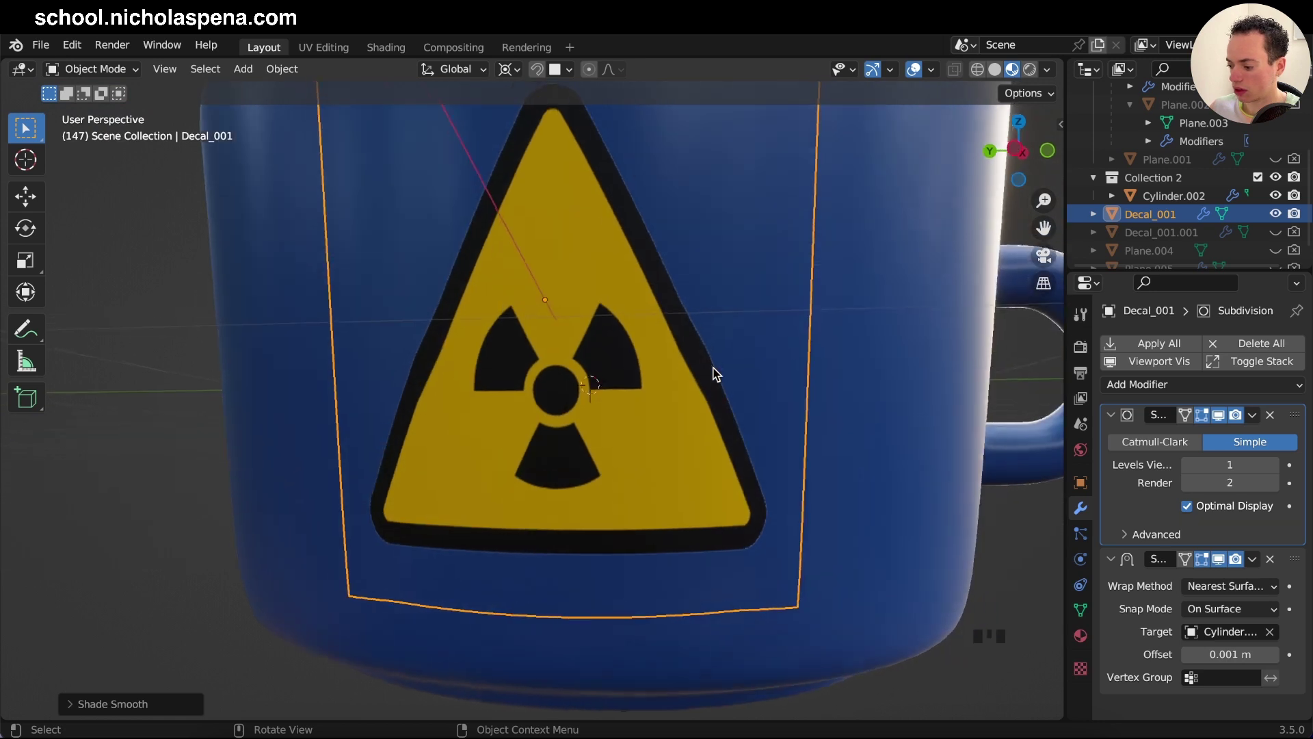
{"action": "left_click", "coordinate": [1240, 590]}
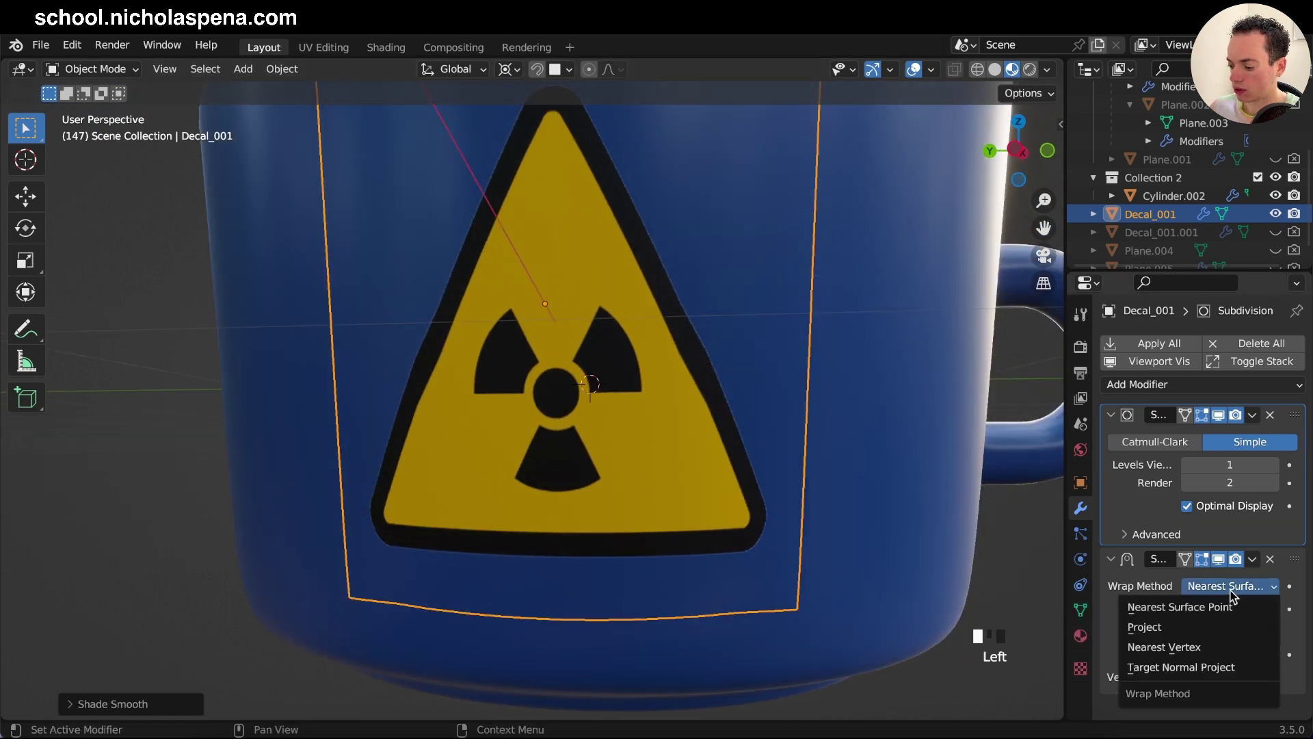
{"action": "left_click", "coordinate": [1192, 668]}
{"action": "scroll", "coordinate": [755, 462], "scroll_direction": "down", "scroll_amount": 6, "text": "super"}
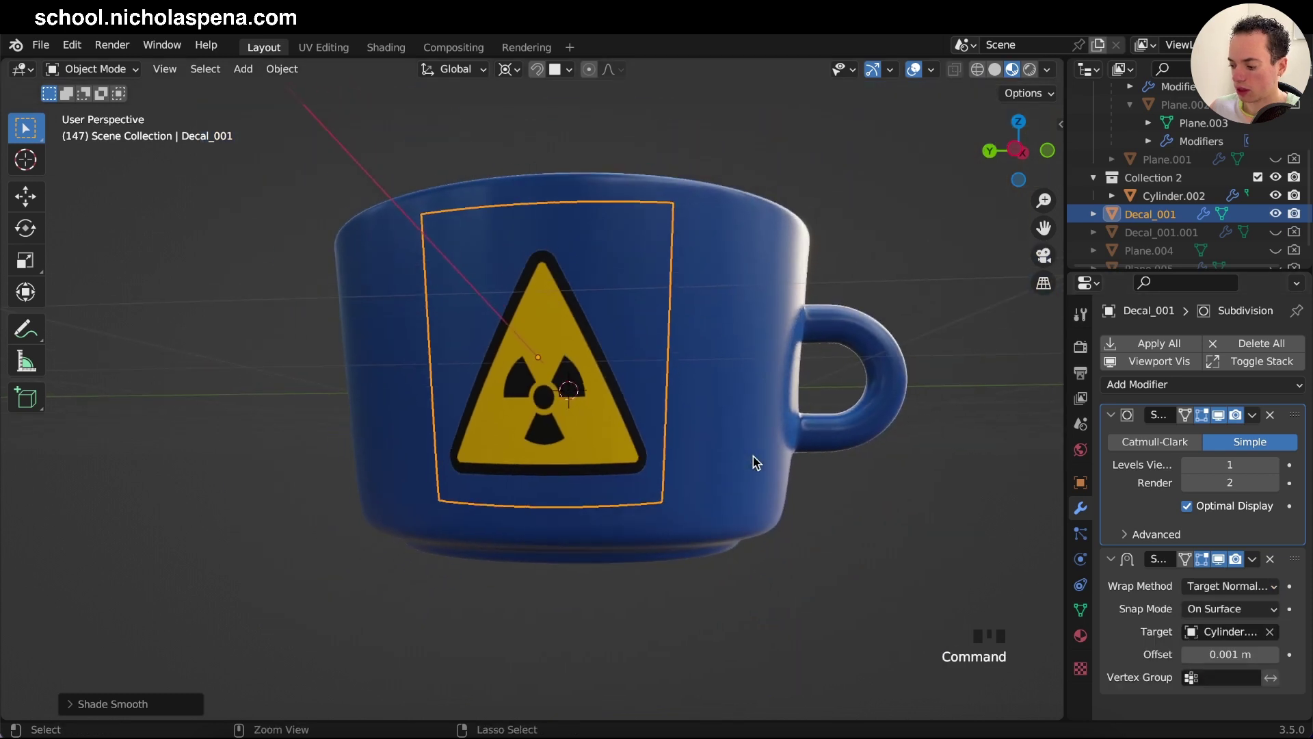
Move the decal plane up along global Z toward the cup's rim
{"action": "scroll", "coordinate": [753, 457], "scroll_direction": "up", "scroll_amount": 3, "text": "super"}
{"action": "scroll", "coordinate": [753, 456], "scroll_direction": "left", "scroll_amount": 3}
{"action": "scroll", "coordinate": [818, 457], "scroll_direction": "left", "scroll_amount": 8}
{"action": "middle_click_drag", "start_coordinate": [821, 464], "coordinate": [818, 461]}
{"action": "key", "text": "g"}
{"action": "key", "text": "z"}
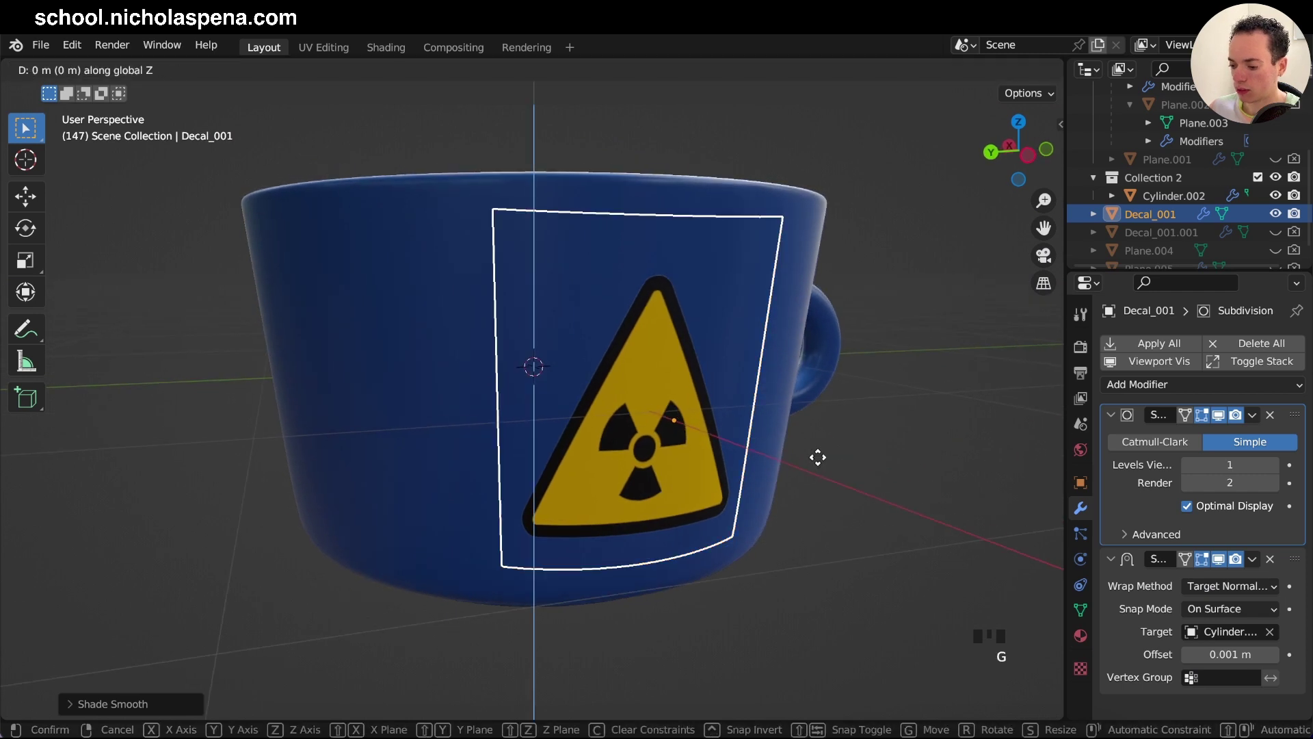
{"action": "left_click", "coordinate": [827, 417]}
{"action": "key", "text": "s"}
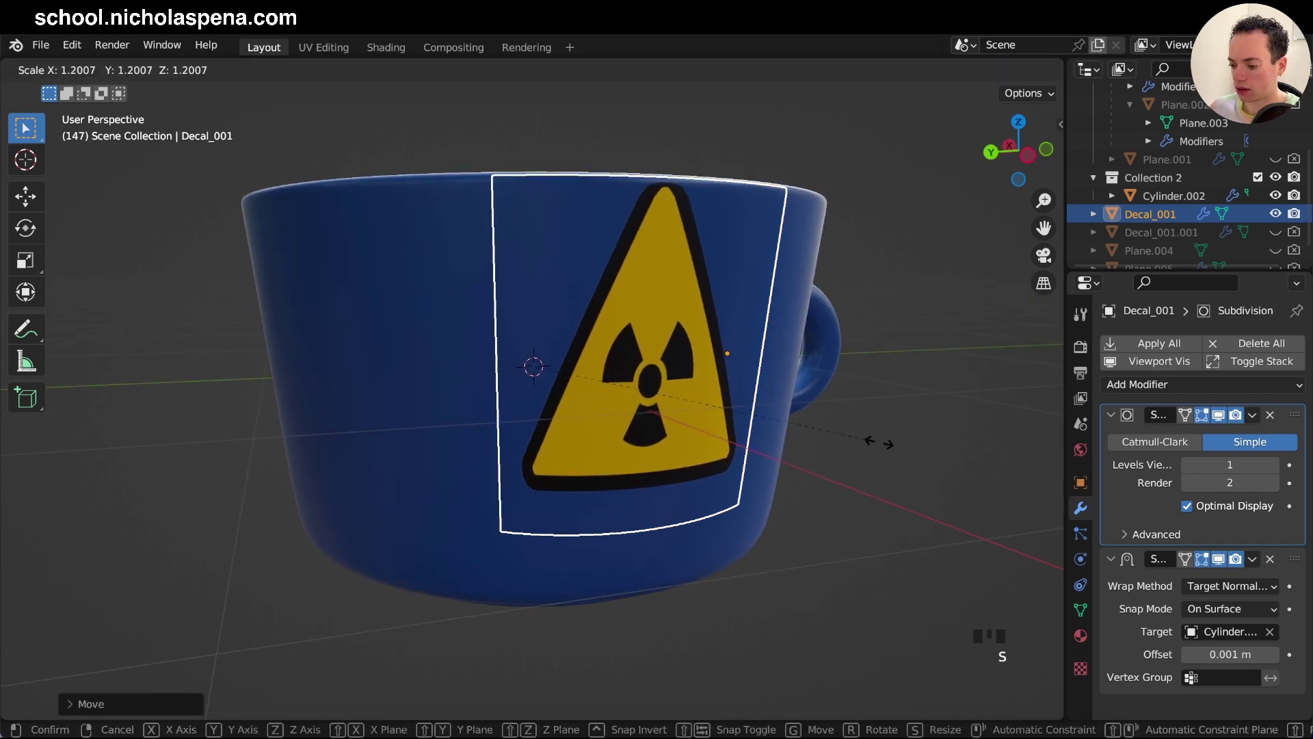
{"action": "key", "text": "Escape"}
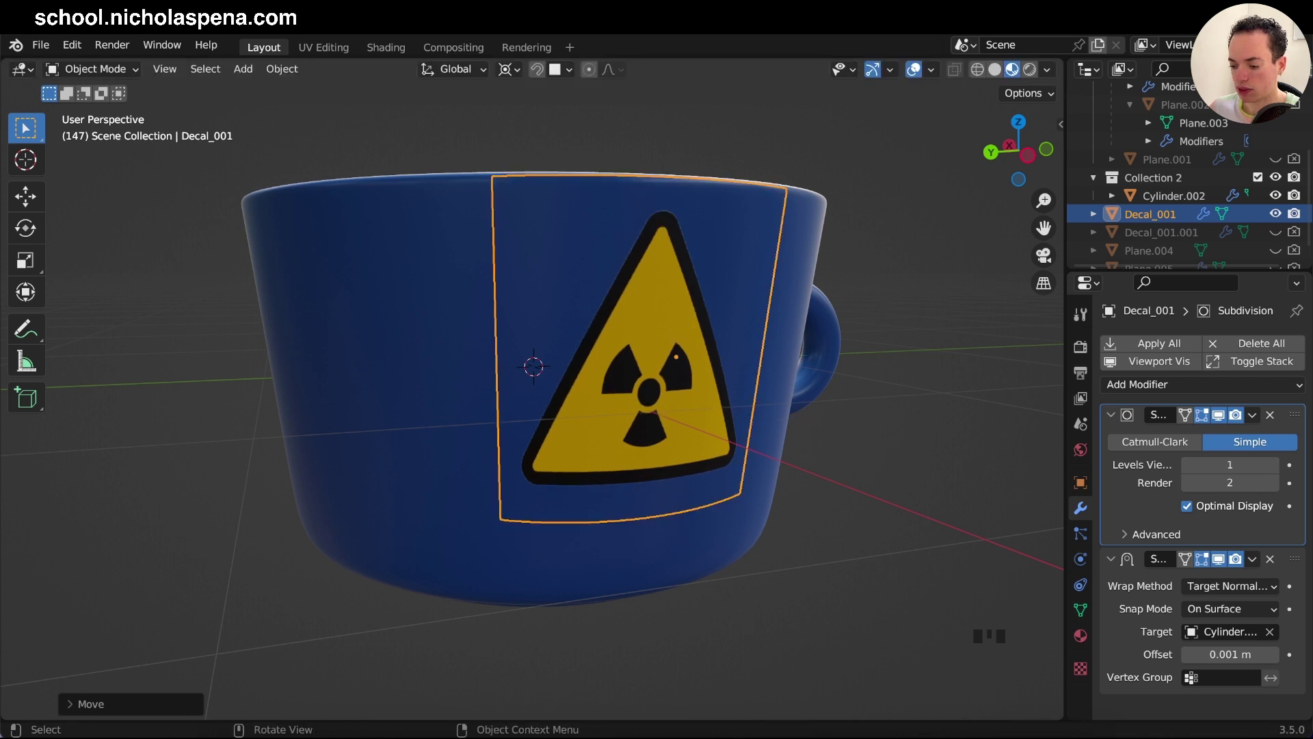
{"action": "key", "text": "s"}
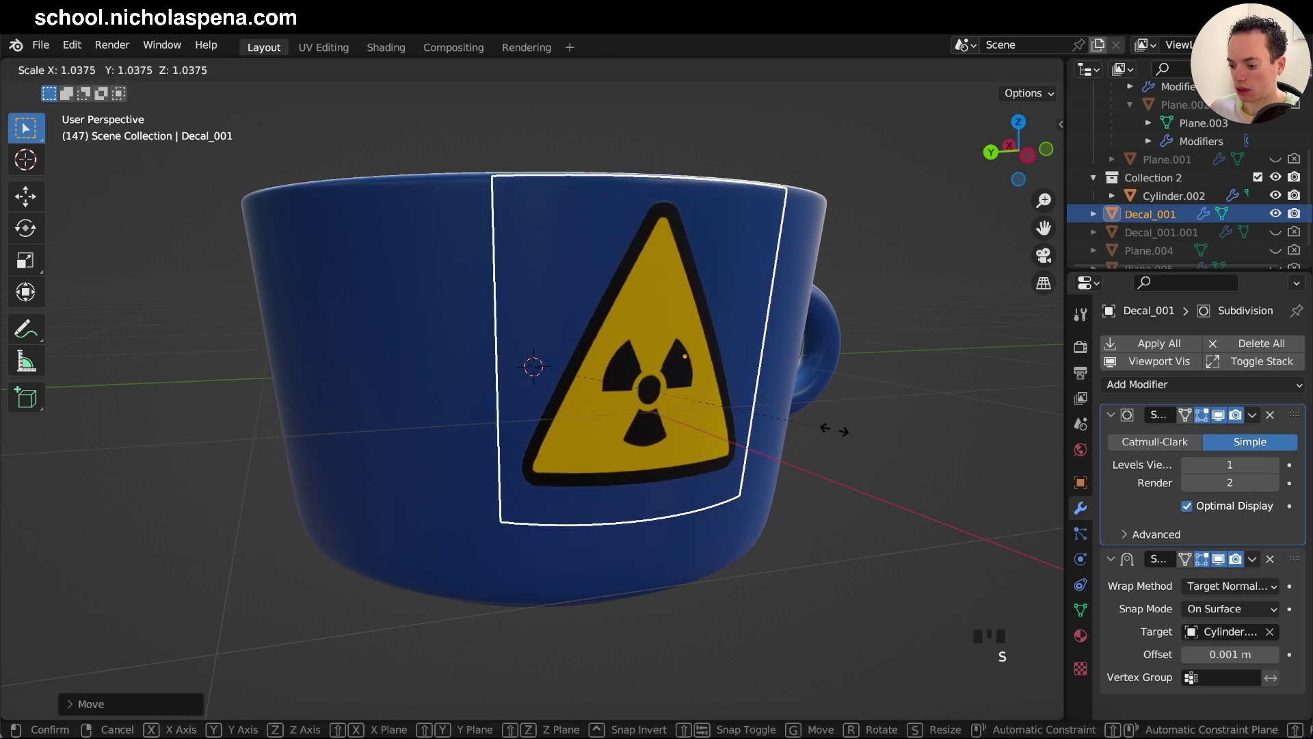
{"action": "key", "text": "Escape"}
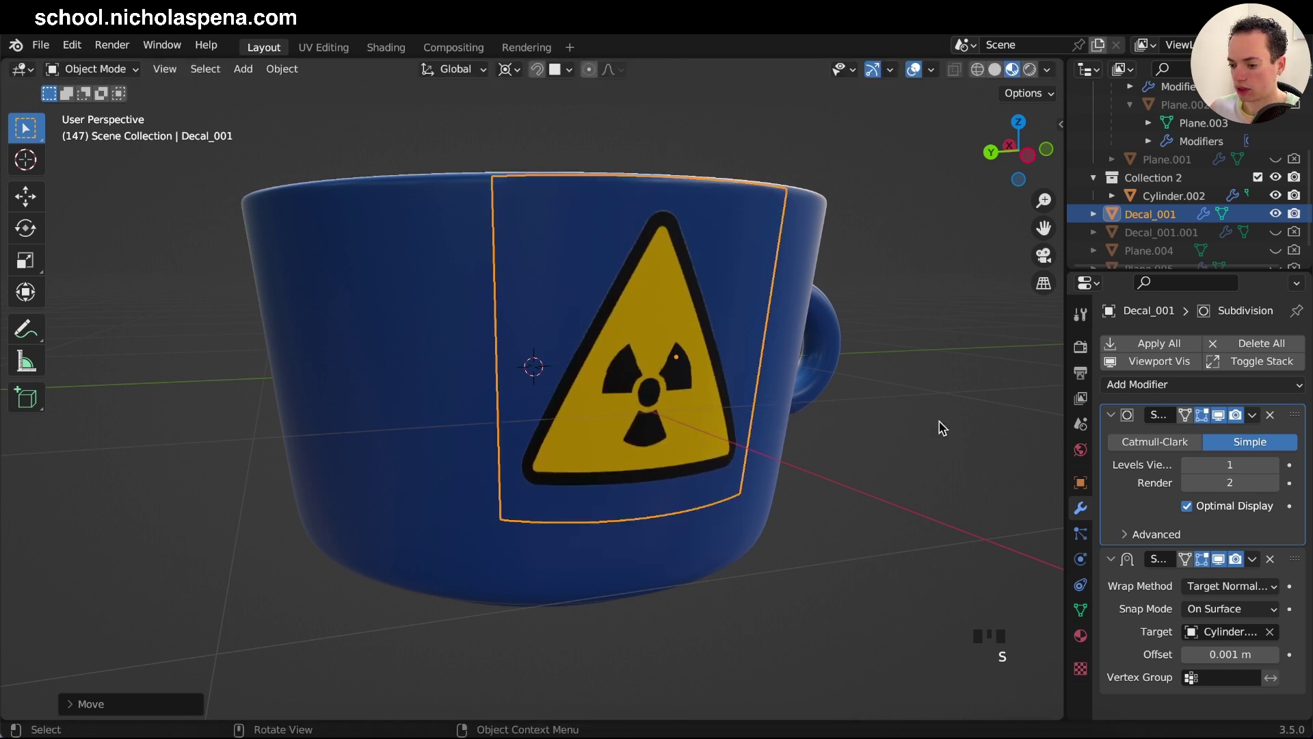
Set the transform pivot point to Median Point and scale the decal plane up by about 1.33
{"action": "left_click", "coordinate": [507, 69]}
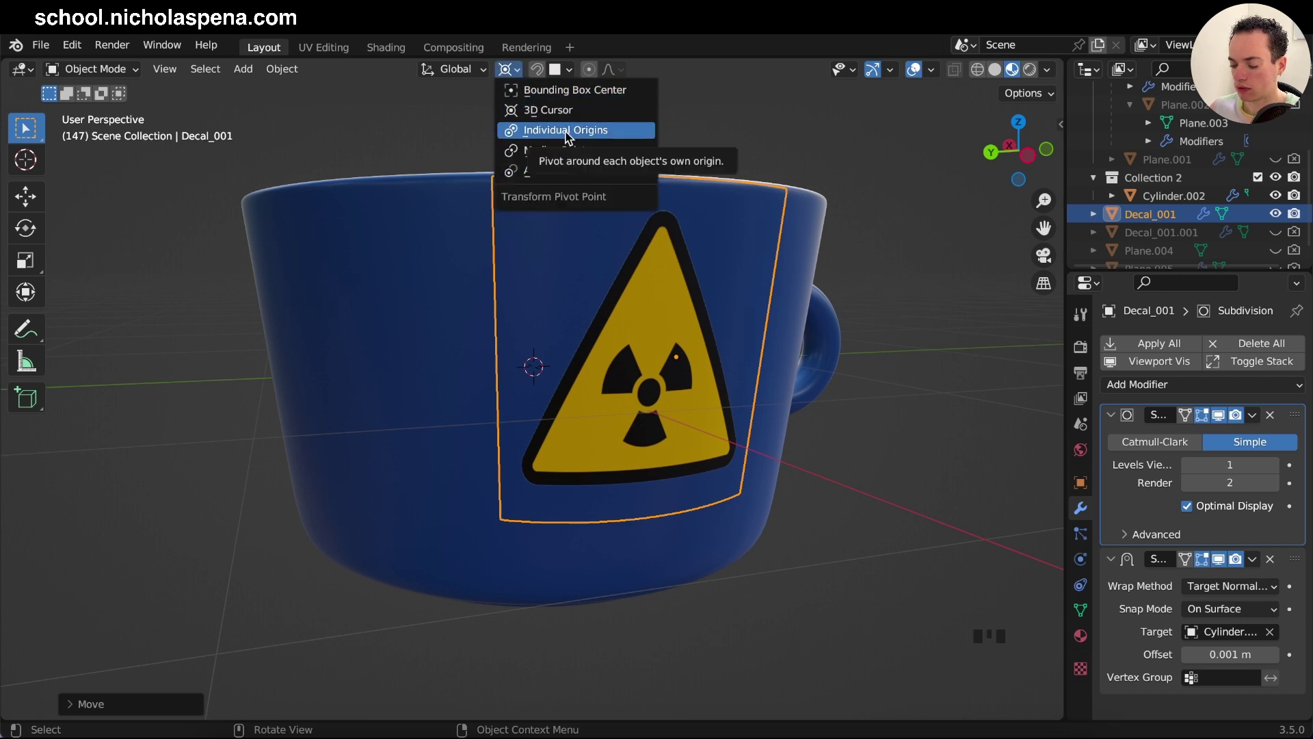
{"action": "left_click", "coordinate": [560, 151]}
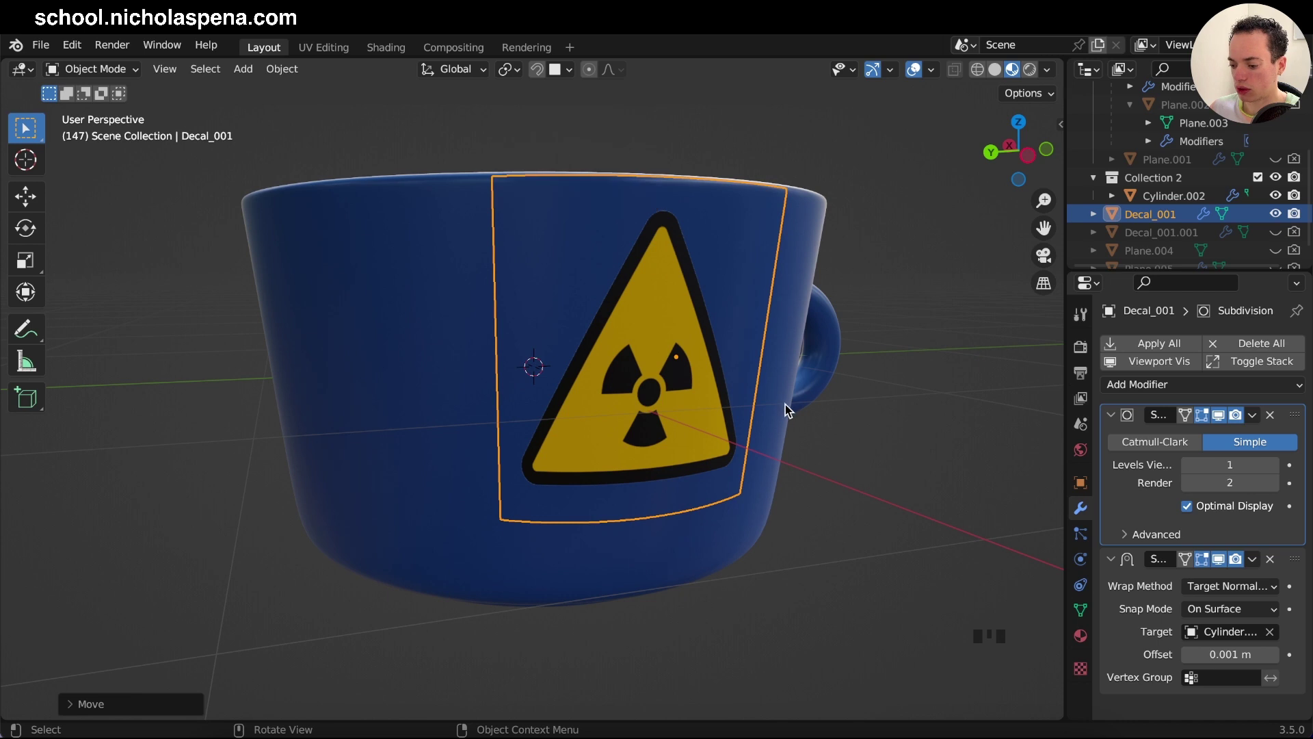
{"action": "key", "text": "s"}
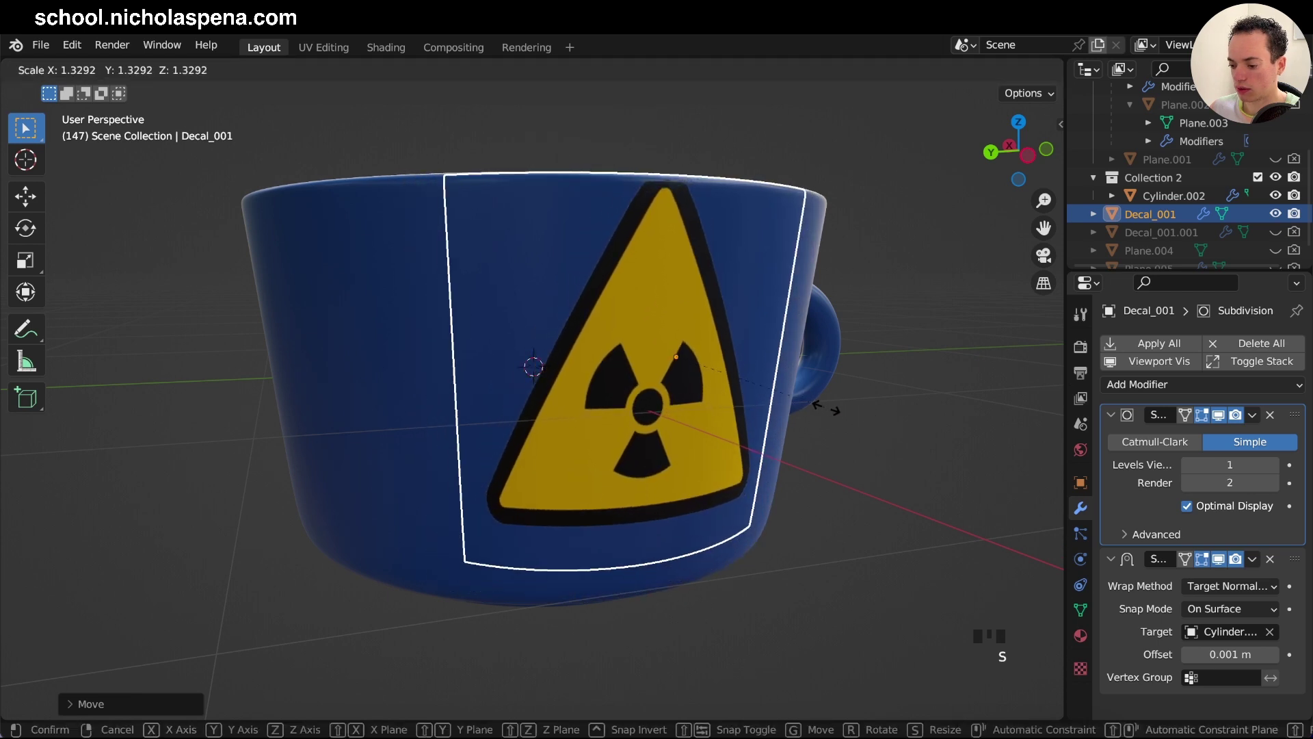
{"action": "left_click", "coordinate": [827, 410]}
Lower the enlarged decal slightly along global Z, deselect it and check it from both sides of the cup
{"action": "key", "text": "g"}
{"action": "key", "text": "z"}
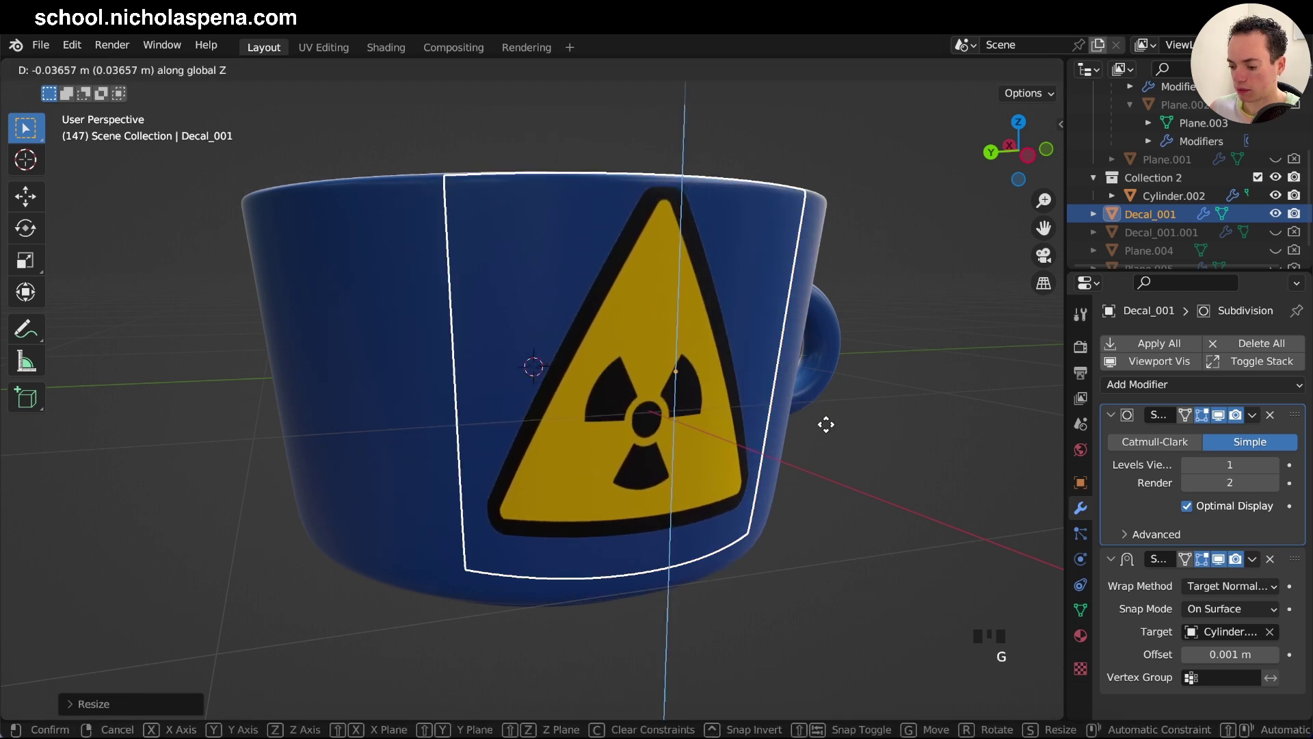
{"action": "left_click", "coordinate": [829, 433]}
{"action": "left_click", "coordinate": [827, 433]}
{"action": "scroll", "coordinate": [827, 433], "scroll_direction": "right", "scroll_amount": 10}
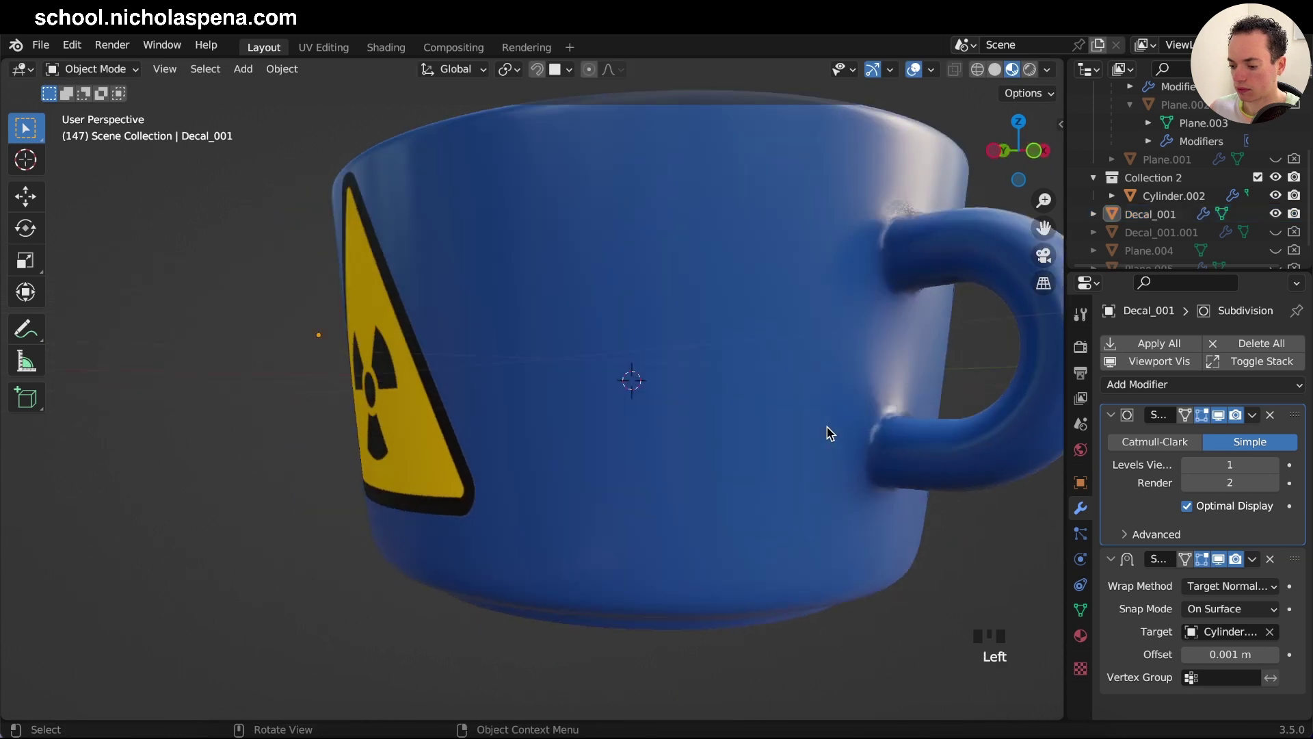
{"action": "scroll", "coordinate": [826, 433], "scroll_direction": "left", "scroll_amount": 10}
{"action": "scroll", "coordinate": [827, 432], "scroll_direction": "left", "scroll_amount": 10}
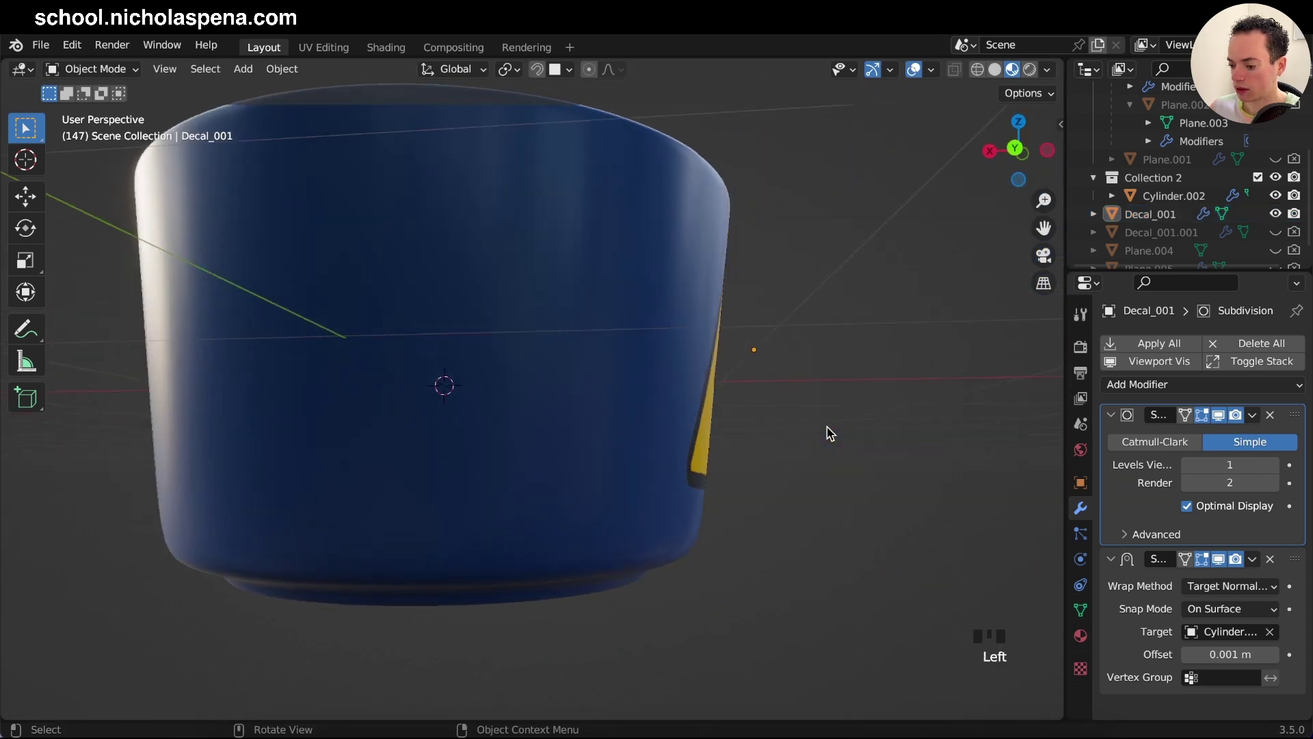
Examine how the decal wraps around the cup from the front, the side and above
{"action": "scroll", "coordinate": [827, 433], "scroll_direction": "up", "scroll_amount": 5}
{"action": "scroll", "coordinate": [827, 433], "scroll_direction": "right", "scroll_amount": 10}
{"action": "scroll", "coordinate": [826, 433], "scroll_direction": "right", "scroll_amount": 10}
{"action": "left_click", "coordinate": [933, 513]}
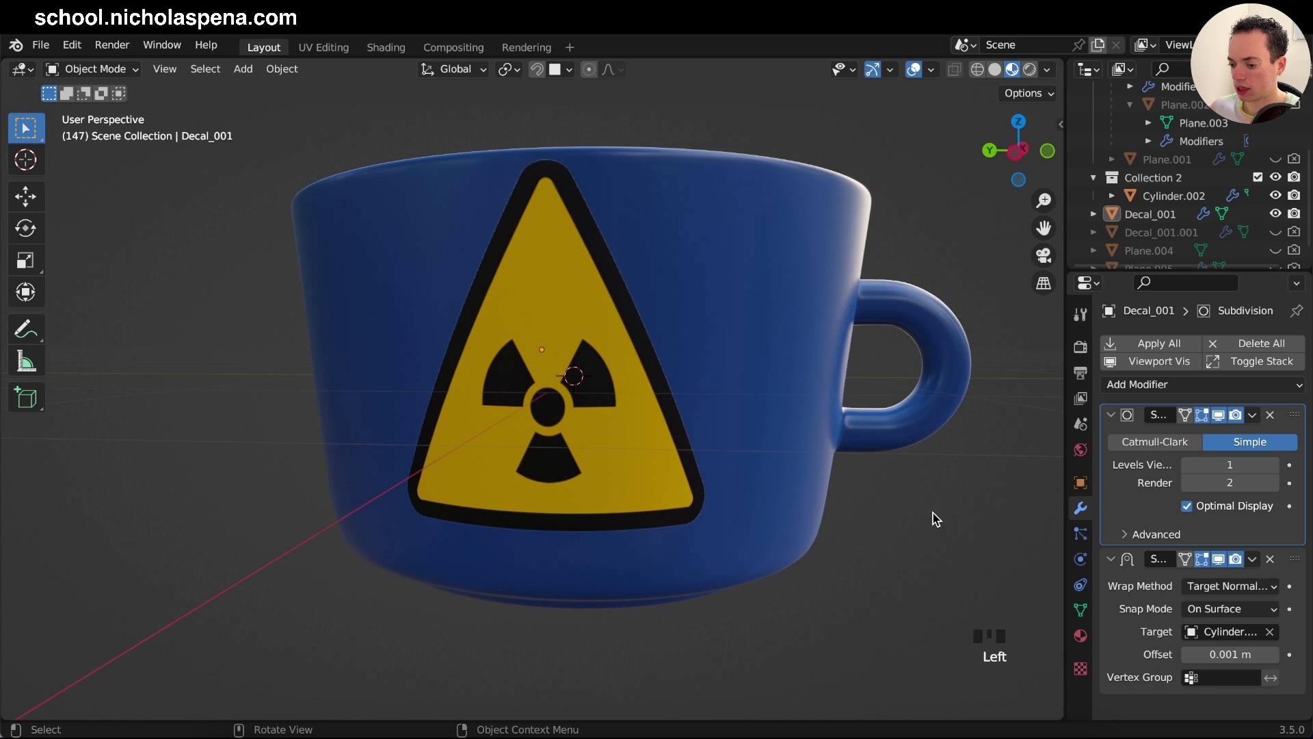
{"action": "scroll", "coordinate": [933, 512], "scroll_direction": "right", "scroll_amount": 8}
{"action": "scroll", "coordinate": [932, 513], "scroll_direction": "left", "scroll_amount": 15}
{"action": "scroll", "coordinate": [933, 512], "scroll_direction": "up", "scroll_amount": 3}
{"action": "scroll", "coordinate": [933, 513], "scroll_direction": "down", "scroll_amount": 3}
{"action": "scroll", "coordinate": [933, 513], "scroll_direction": "down", "scroll_amount": 3, "text": "super"}
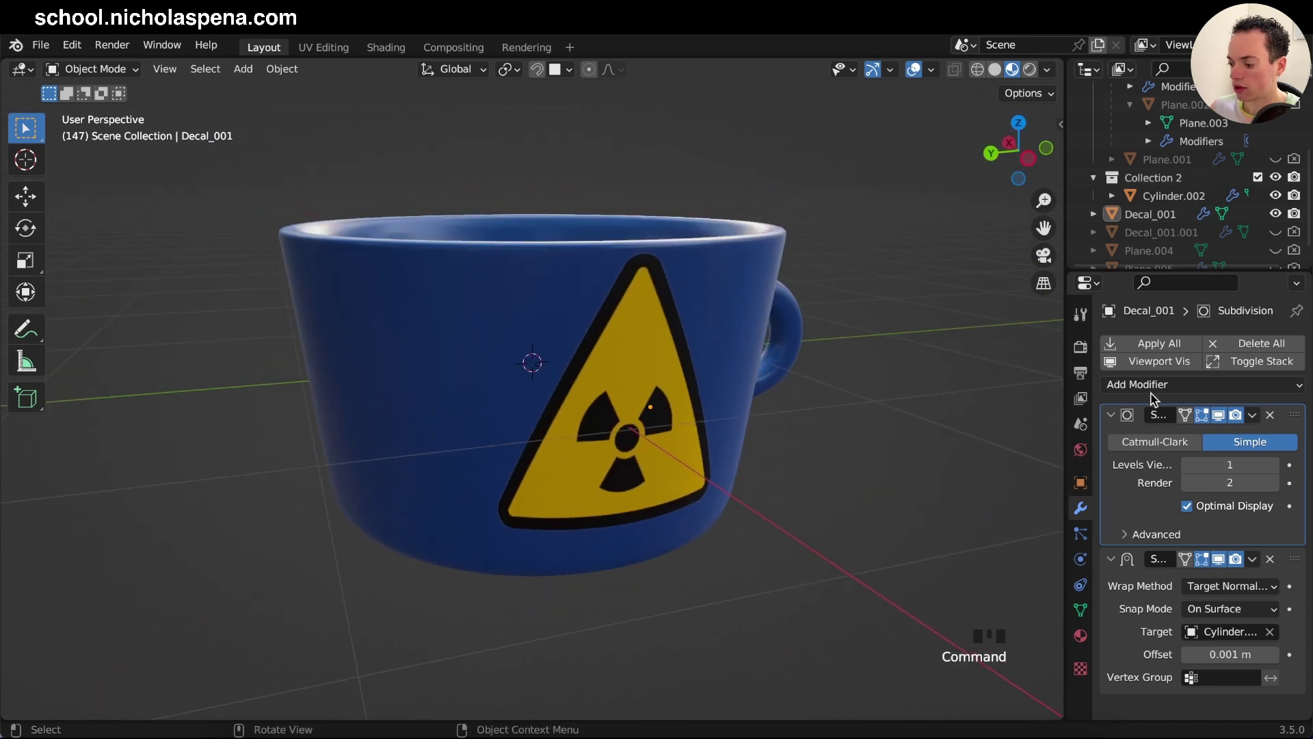
Collapse the decal's Subdivision and Shrinkwrap modifier settings in the stack
{"action": "left_click", "coordinate": [1109, 414]}
{"action": "left_click", "coordinate": [1112, 439]}
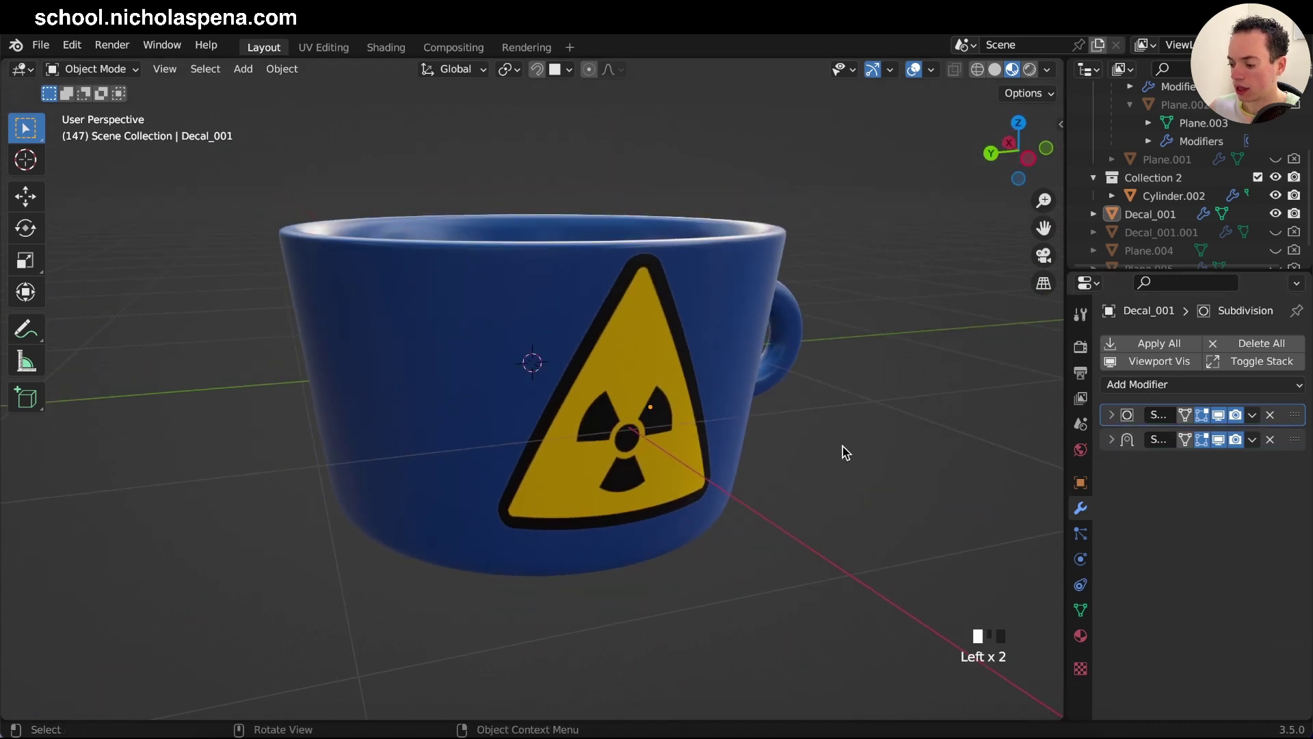
{"action": "scroll", "coordinate": [843, 446], "scroll_direction": "down", "scroll_amount": 5}
{"action": "scroll", "coordinate": [845, 450], "scroll_direction": "up", "scroll_amount": 3}
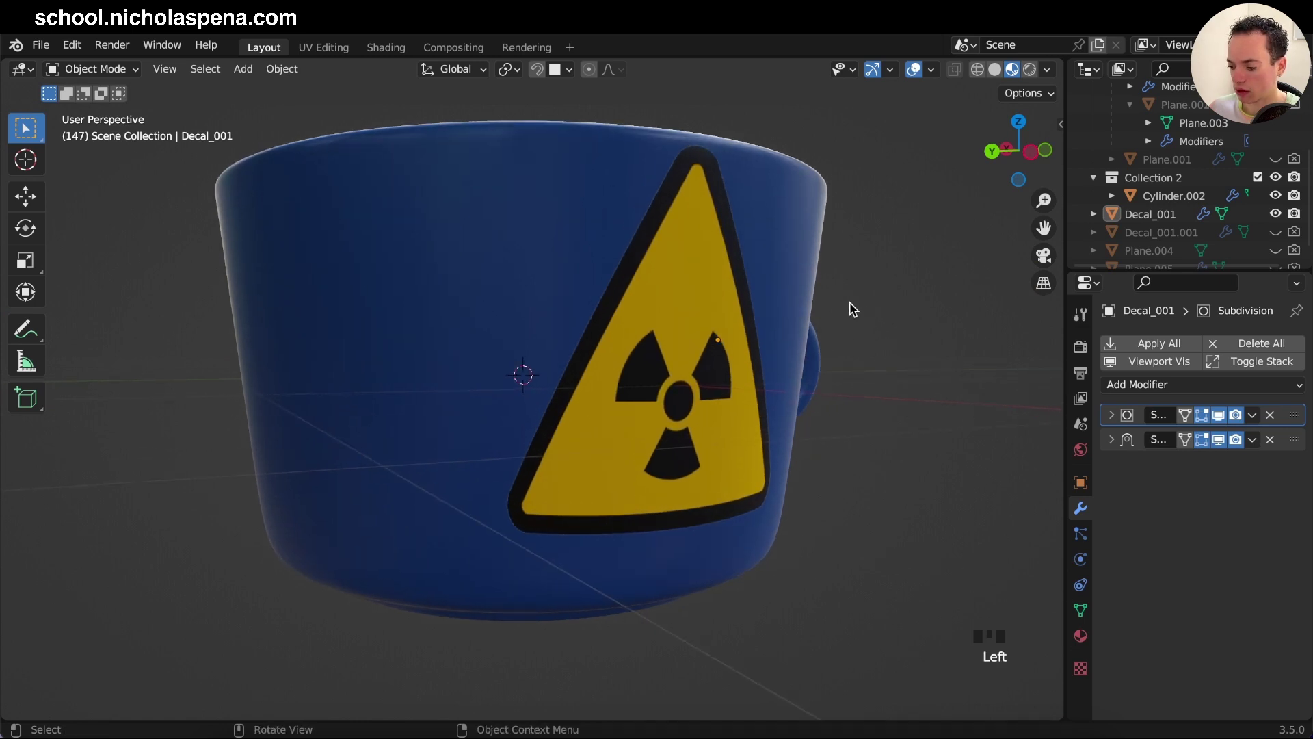
{"action": "key", "text": "shift+a"}
{"action": "key", "text": "Escape"}
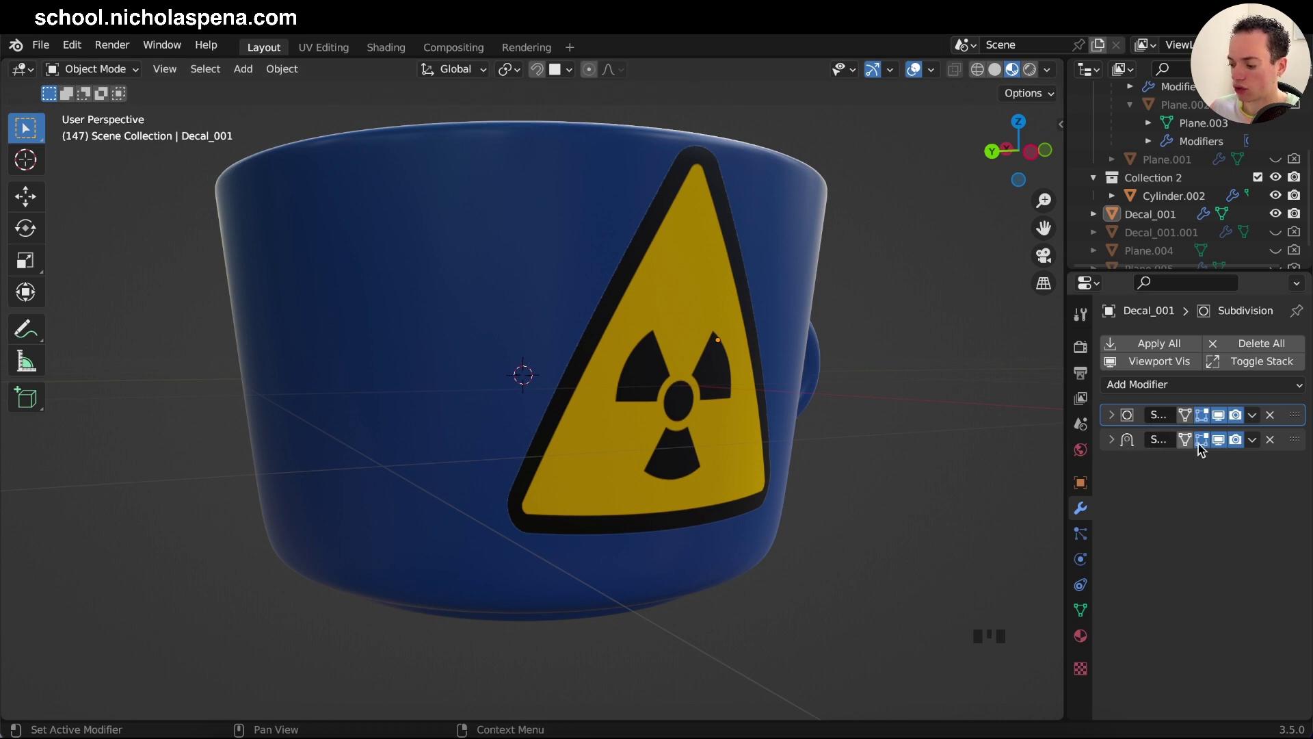
{"action": "middle_click_drag", "start_coordinate": [871, 404], "coordinate": [910, 416]}
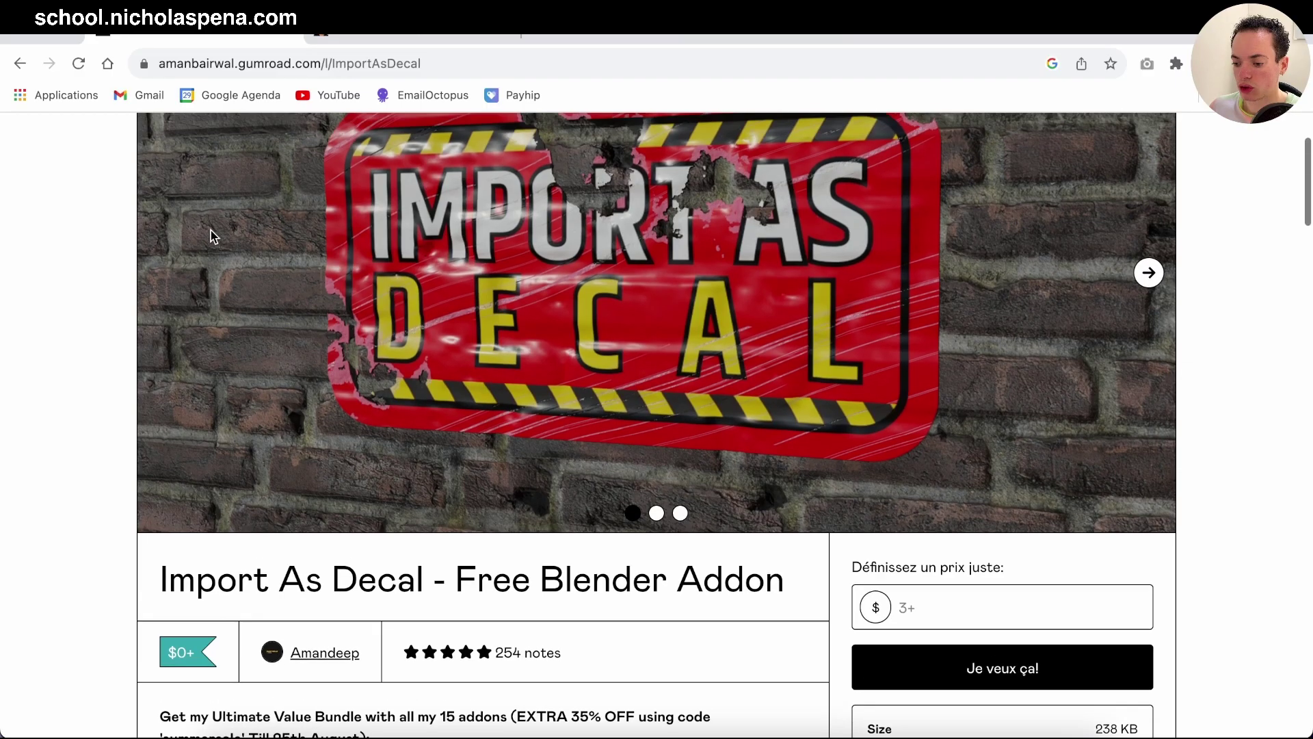
Review the Import As Decal free Blender add-on page in the browser
{"action": "scroll", "coordinate": [211, 229], "scroll_direction": "up", "scroll_amount": 5}
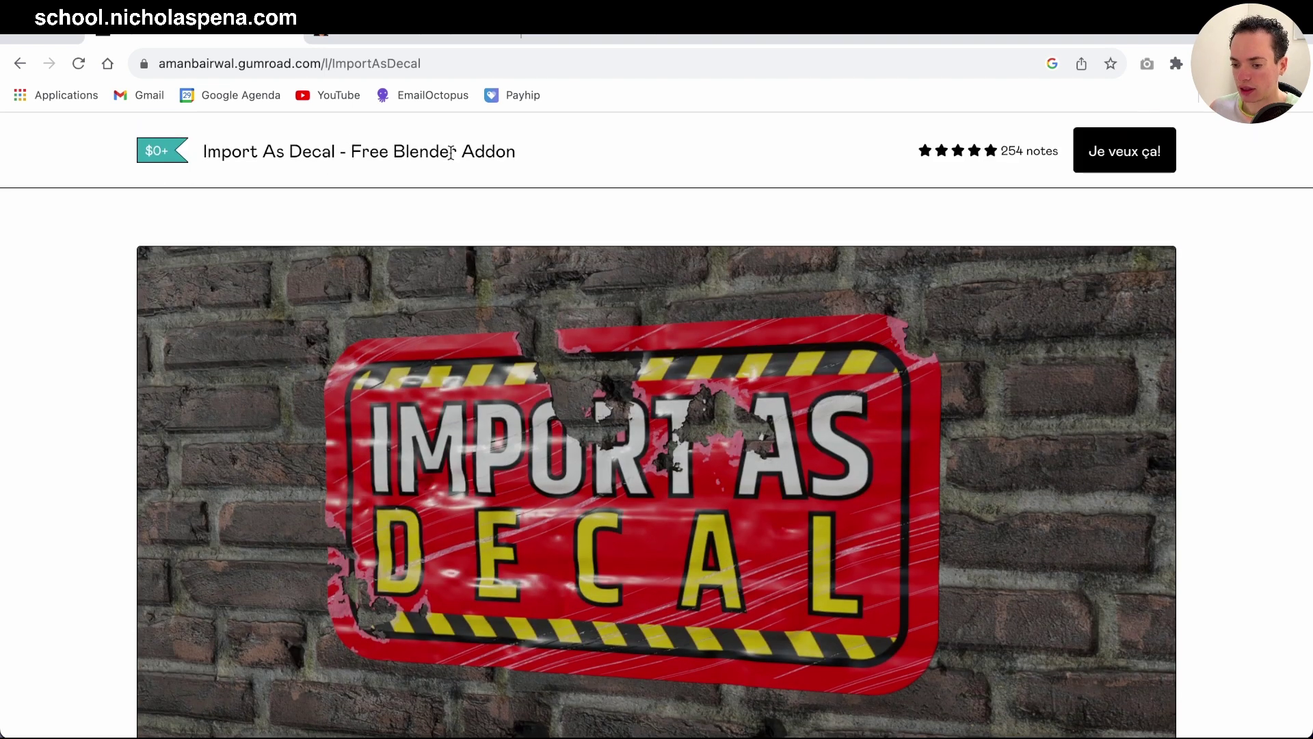
{"action": "scroll", "coordinate": [311, 342], "scroll_direction": "down", "scroll_amount": 3}
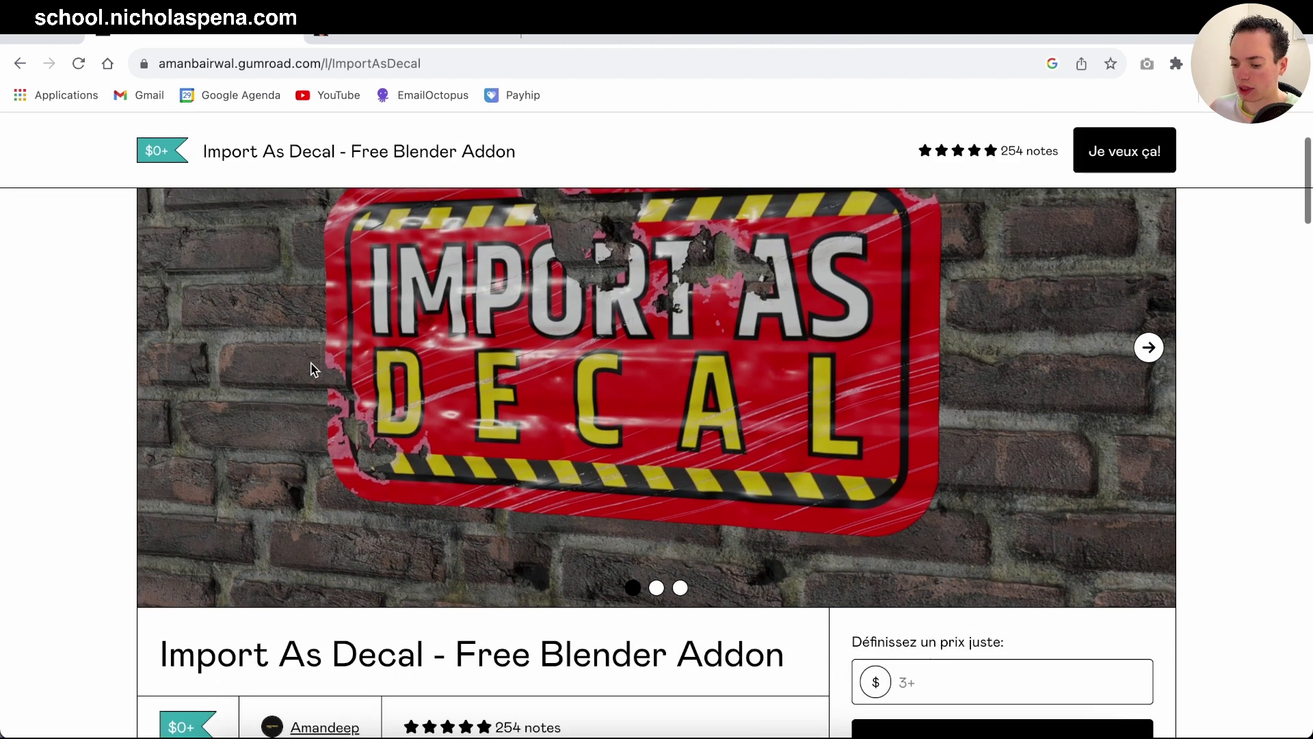
{"action": "scroll", "coordinate": [311, 370], "scroll_direction": "down", "scroll_amount": 5}
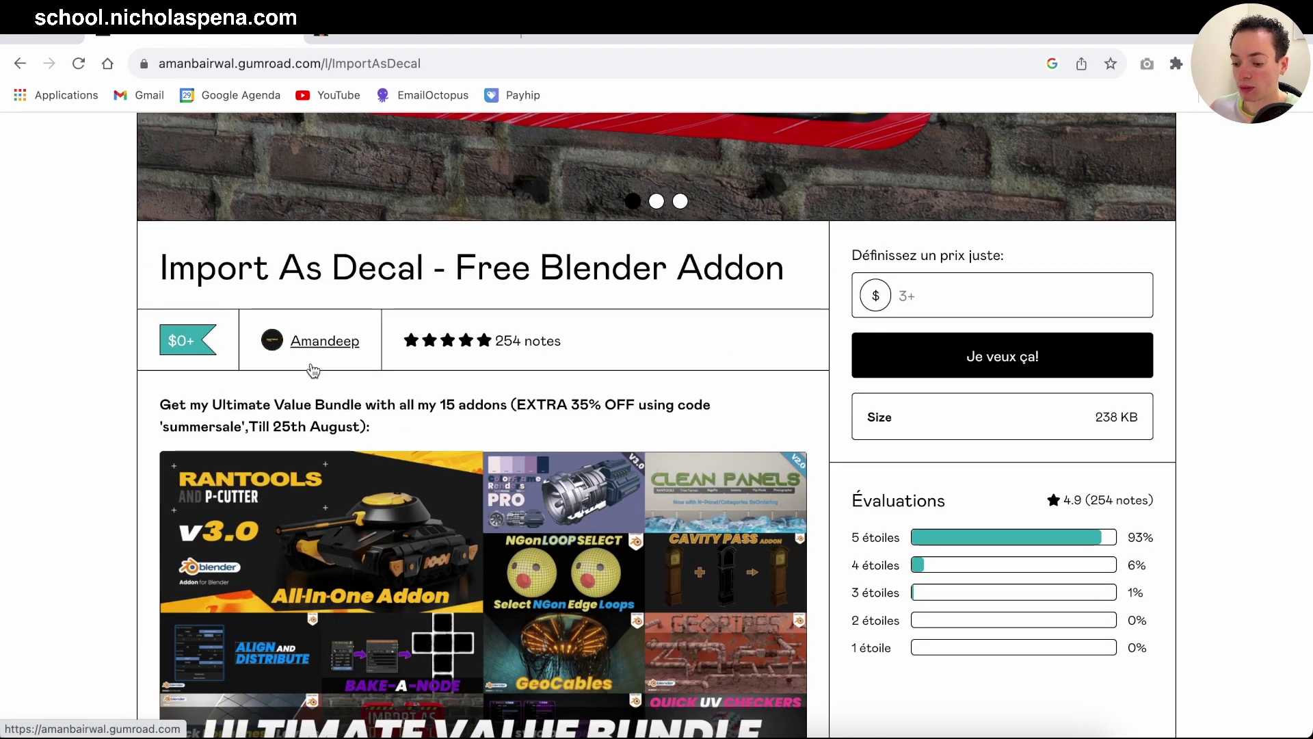
{"action": "scroll", "coordinate": [313, 370], "scroll_direction": "up", "scroll_amount": 1}
{"action": "scroll", "coordinate": [313, 370], "scroll_direction": "up", "scroll_amount": 2}
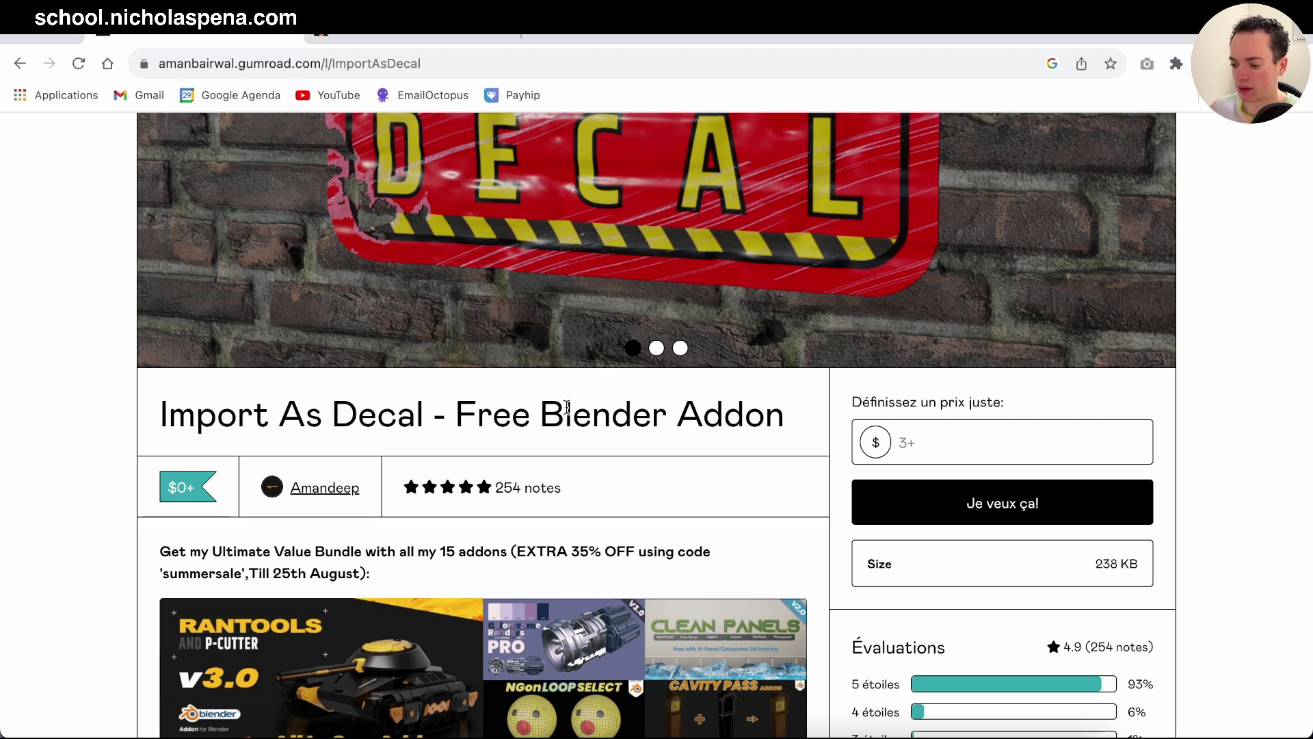
{"action": "scroll", "coordinate": [567, 407], "scroll_direction": "up", "scroll_amount": 5}
{"action": "scroll", "coordinate": [555, 521], "scroll_direction": "down", "scroll_amount": 2}
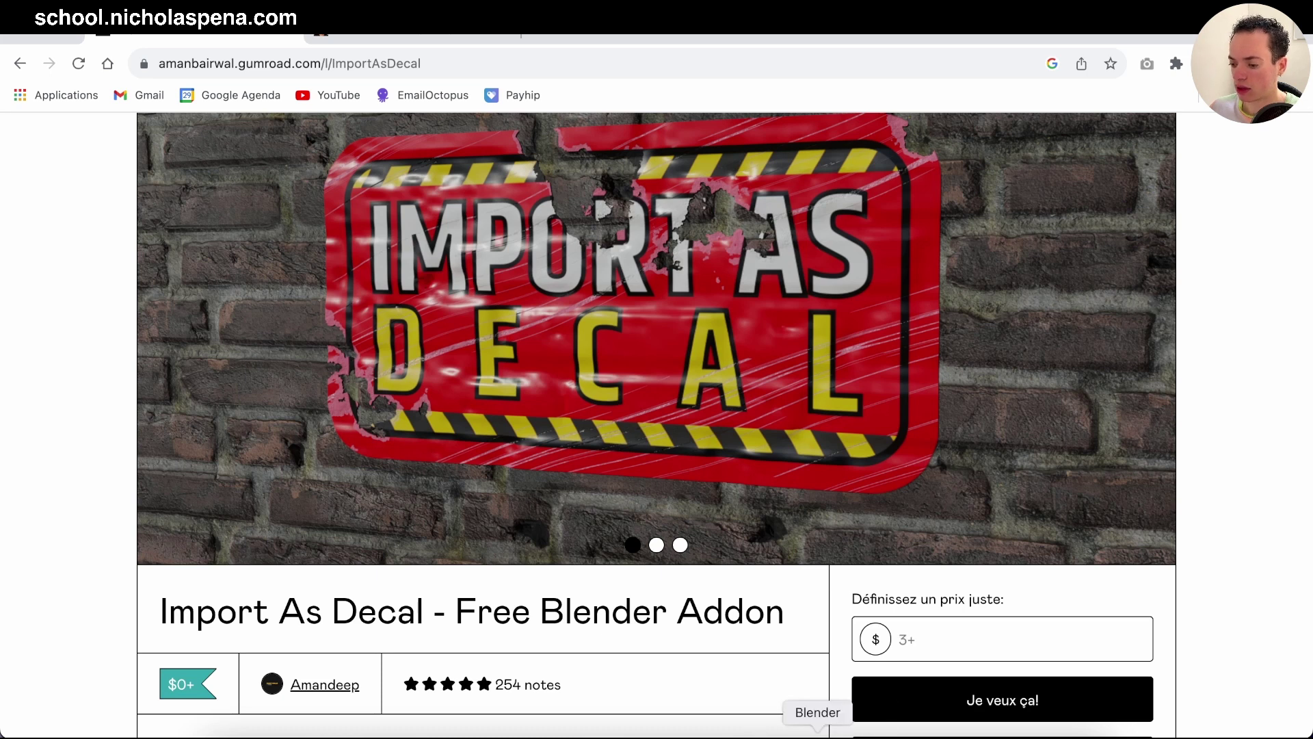
Switch back to Blender, search the add-on preferences for "decal" to check the Import As Decal add-on, and close the preferences
{"action": "left_click", "coordinate": [817, 737]}
{"action": "middle_click_drag", "start_coordinate": [383, 320], "coordinate": [369, 340]}
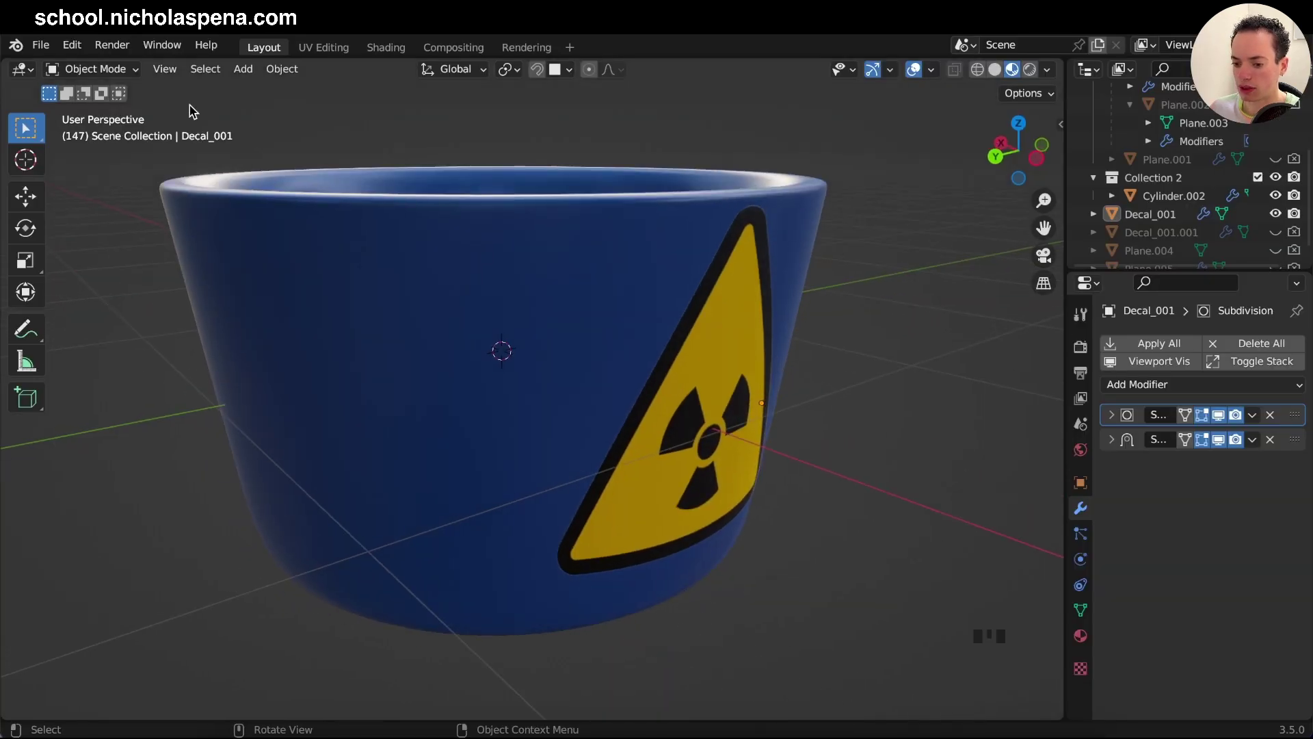
{"action": "left_click", "coordinate": [72, 46]}
{"action": "left_click", "coordinate": [118, 305]}
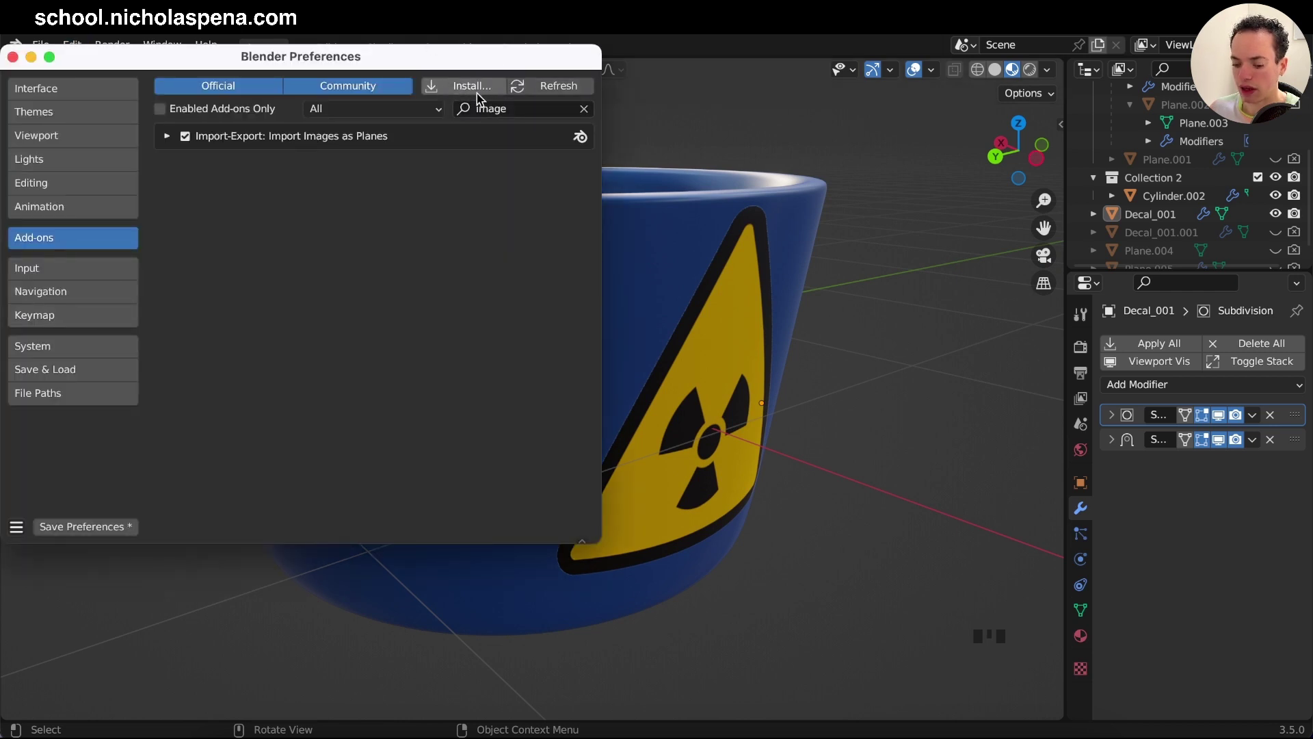
{"action": "left_click", "coordinate": [583, 109]}
{"action": "left_click", "coordinate": [541, 108]}
{"action": "type", "text": "decal"}
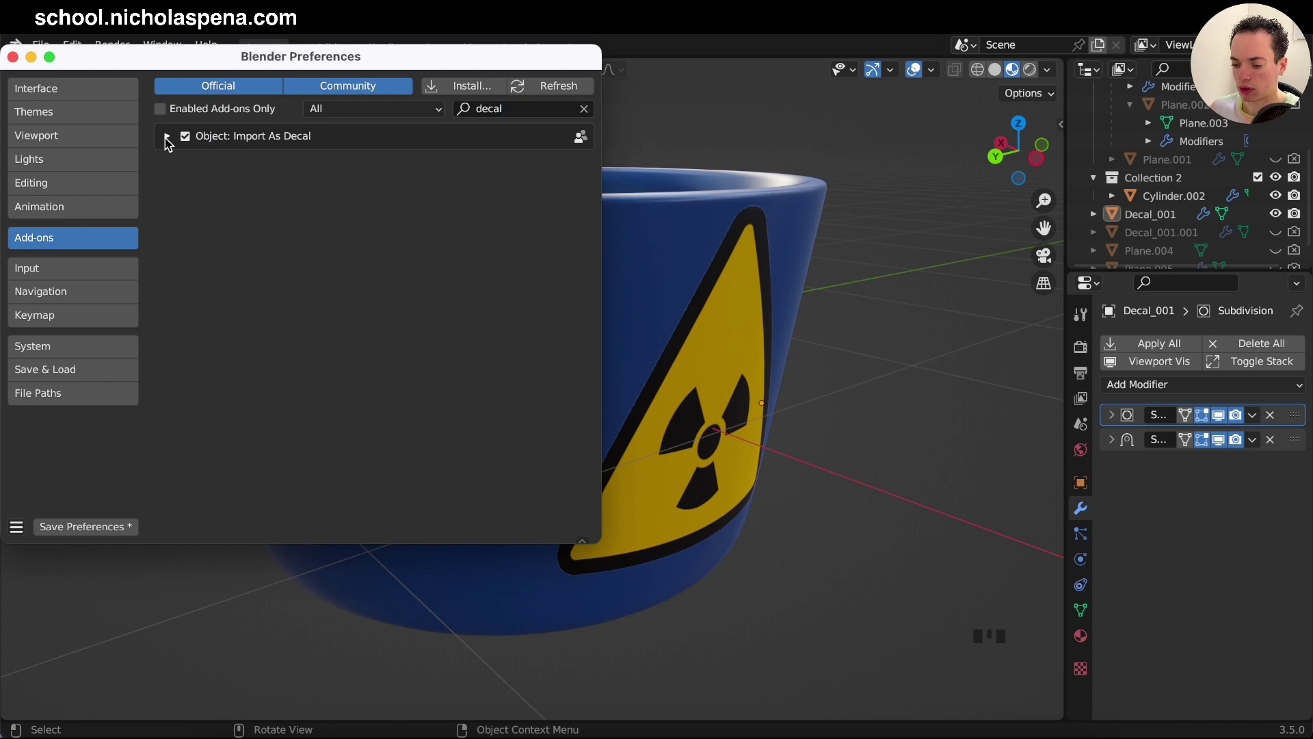
{"action": "left_click", "coordinate": [13, 57]}
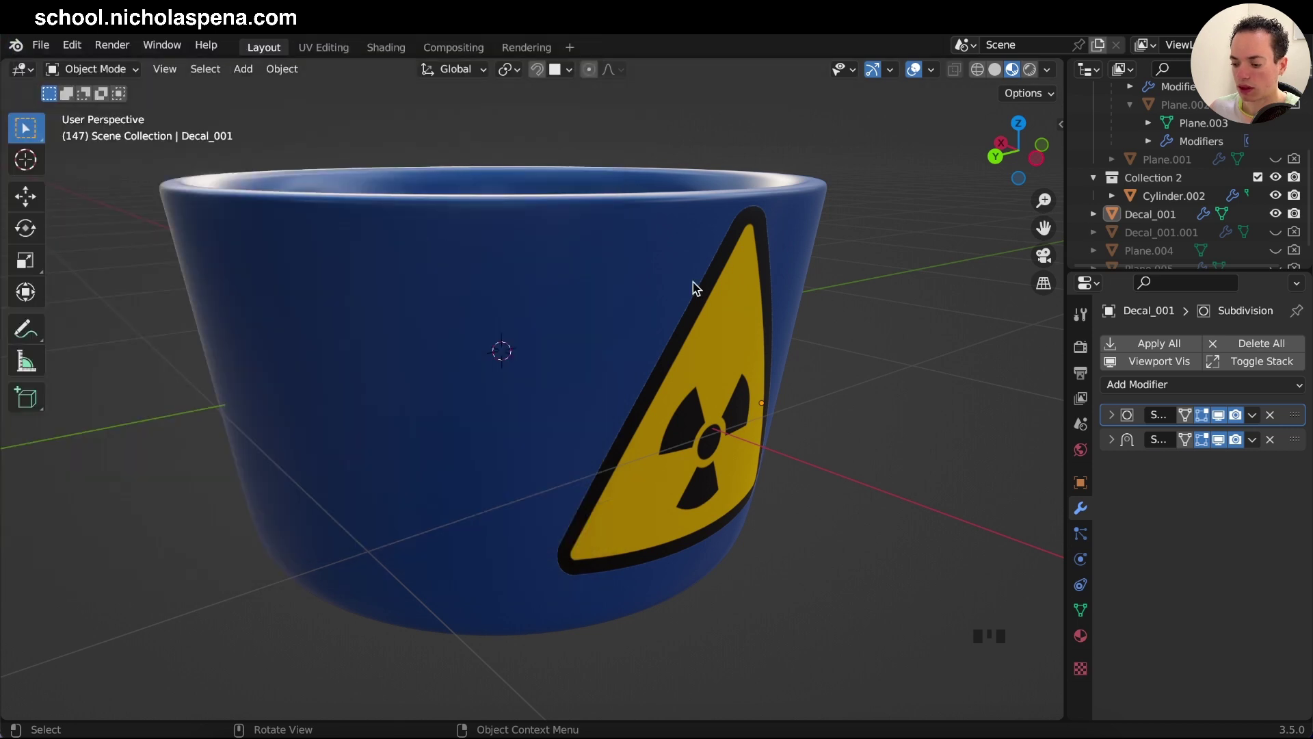
Select the cup, start an Image as Decal import and browse the Images folder to Decal_060.png
{"action": "left_click", "coordinate": [785, 337]}
{"action": "scroll", "coordinate": [786, 337], "scroll_direction": "down", "scroll_amount": 4}
{"action": "left_click", "coordinate": [836, 380]}
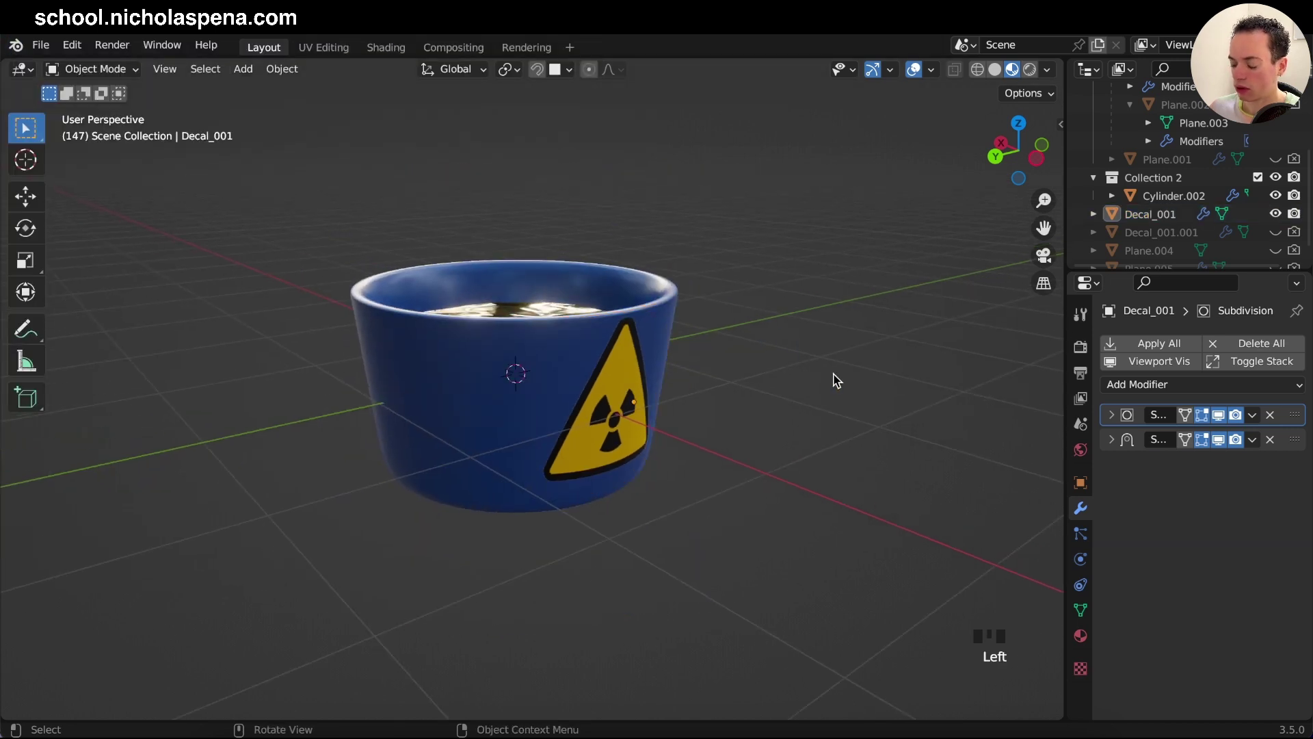
{"action": "scroll", "coordinate": [836, 380], "scroll_direction": "up", "scroll_amount": 2}
{"action": "middle_click_drag", "start_coordinate": [836, 380], "coordinate": [726, 381]}
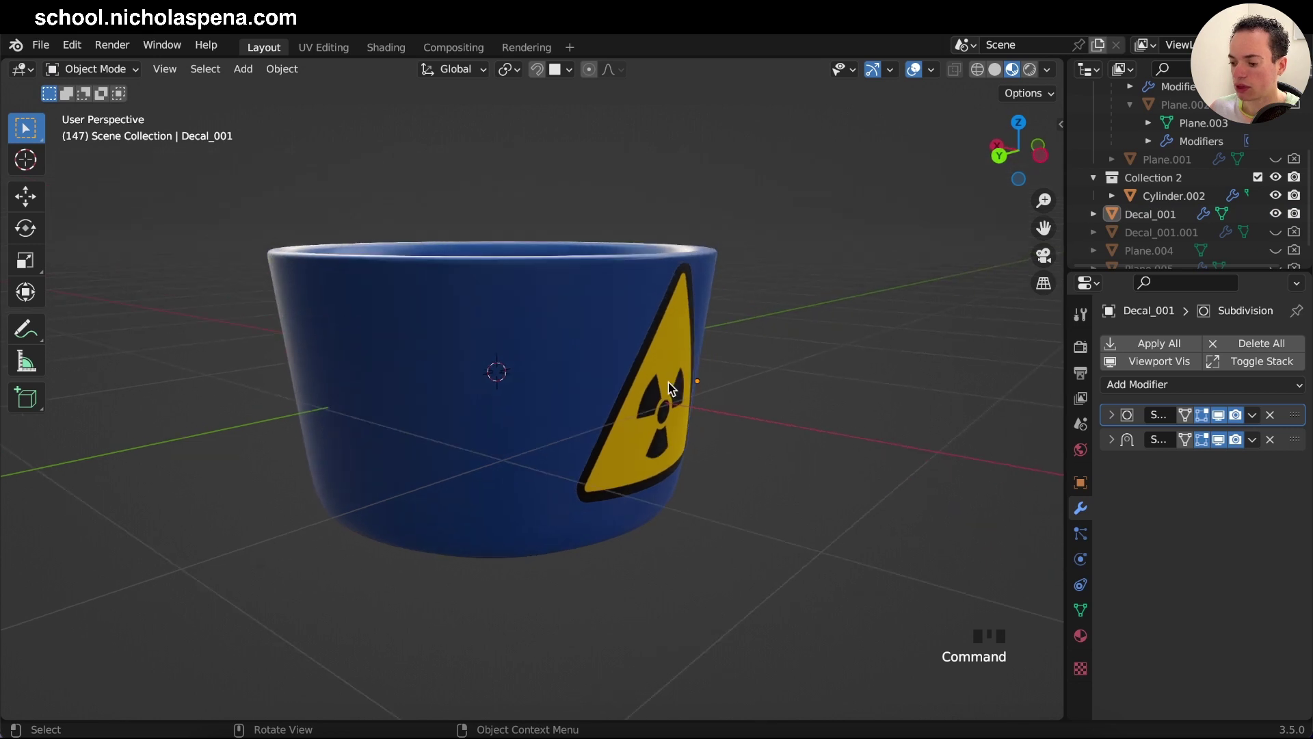
{"action": "left_click", "coordinate": [542, 369]}
{"action": "middle_click_drag", "start_coordinate": [496, 448], "coordinate": [428, 418]}
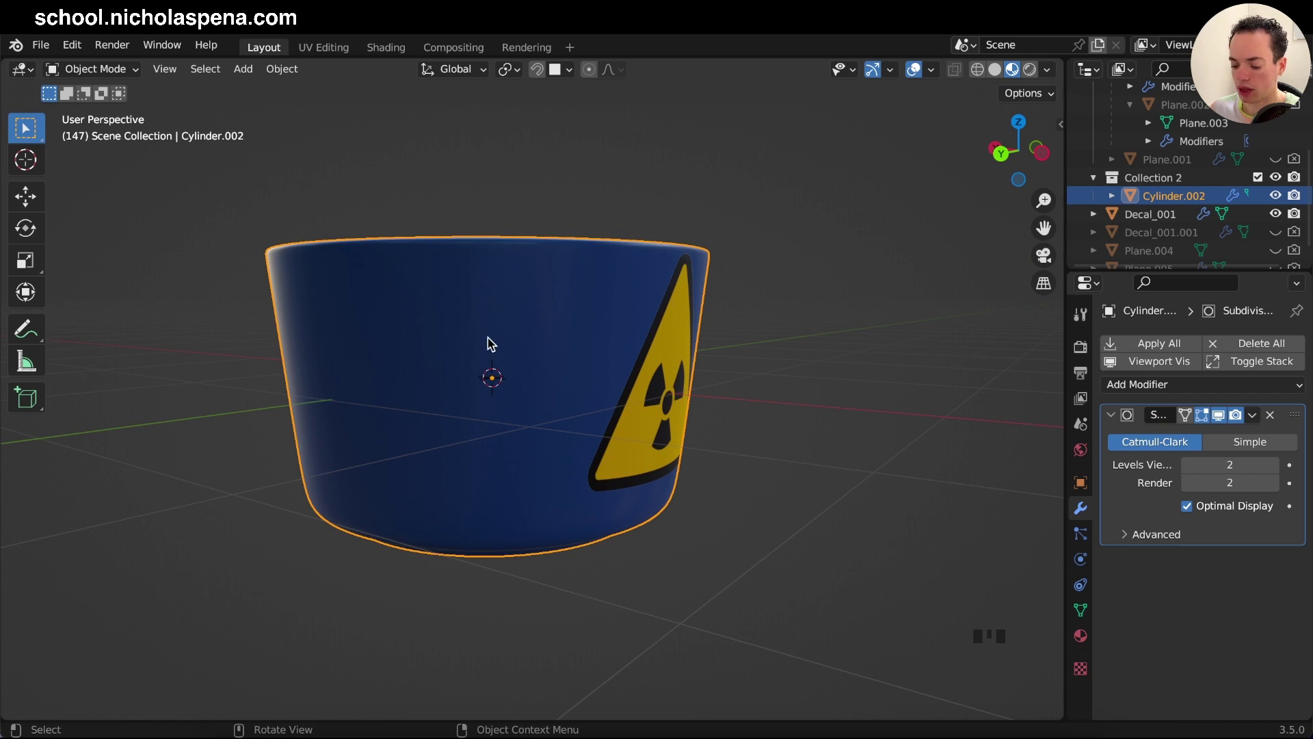
{"action": "key", "text": "shift+a"}
{"action": "mouse_move", "coordinate": [487, 340]}
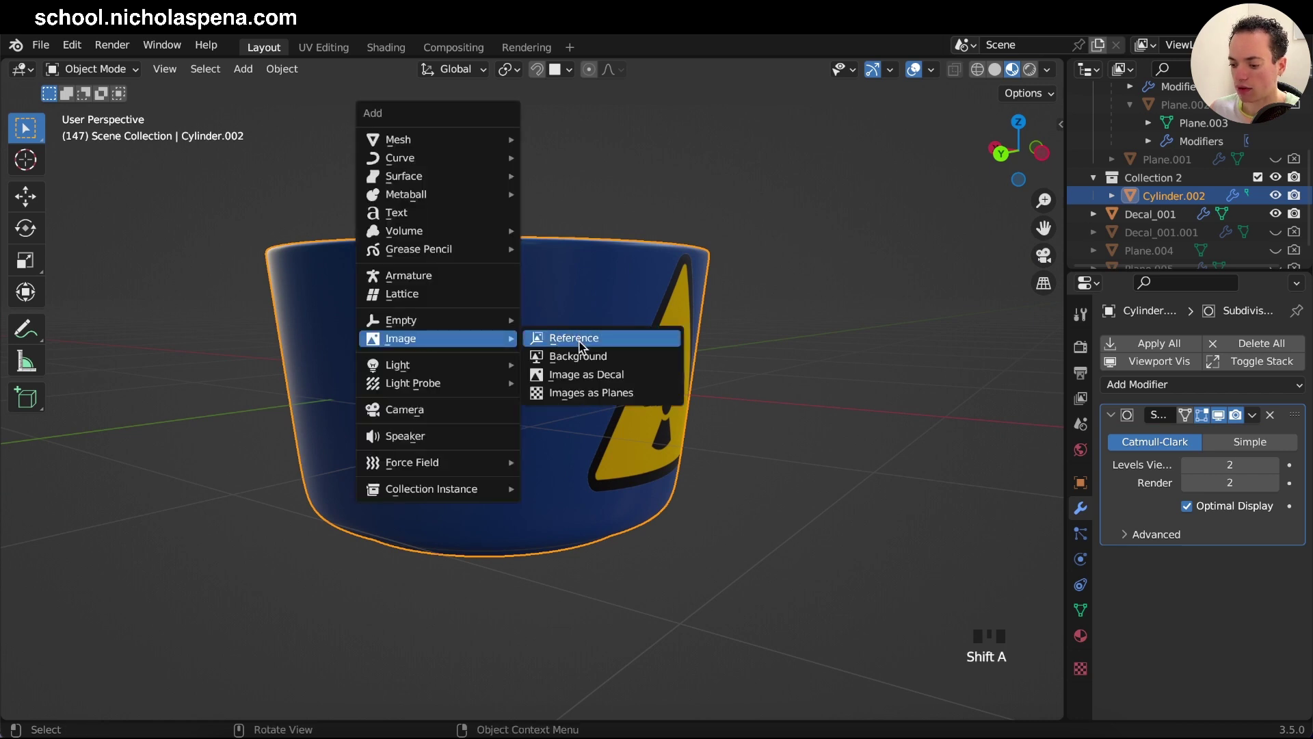
{"action": "left_click", "coordinate": [618, 378]}
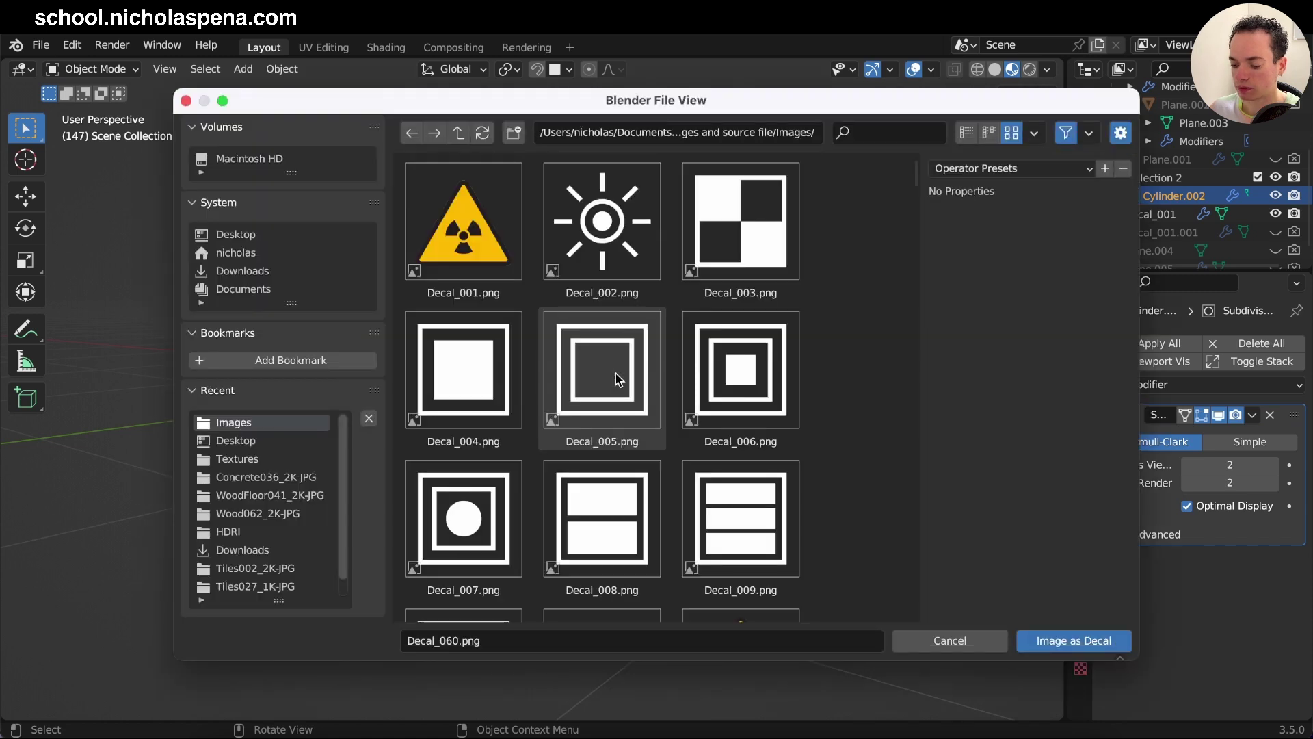
{"action": "scroll", "coordinate": [618, 378], "scroll_direction": "down", "scroll_amount": 15}
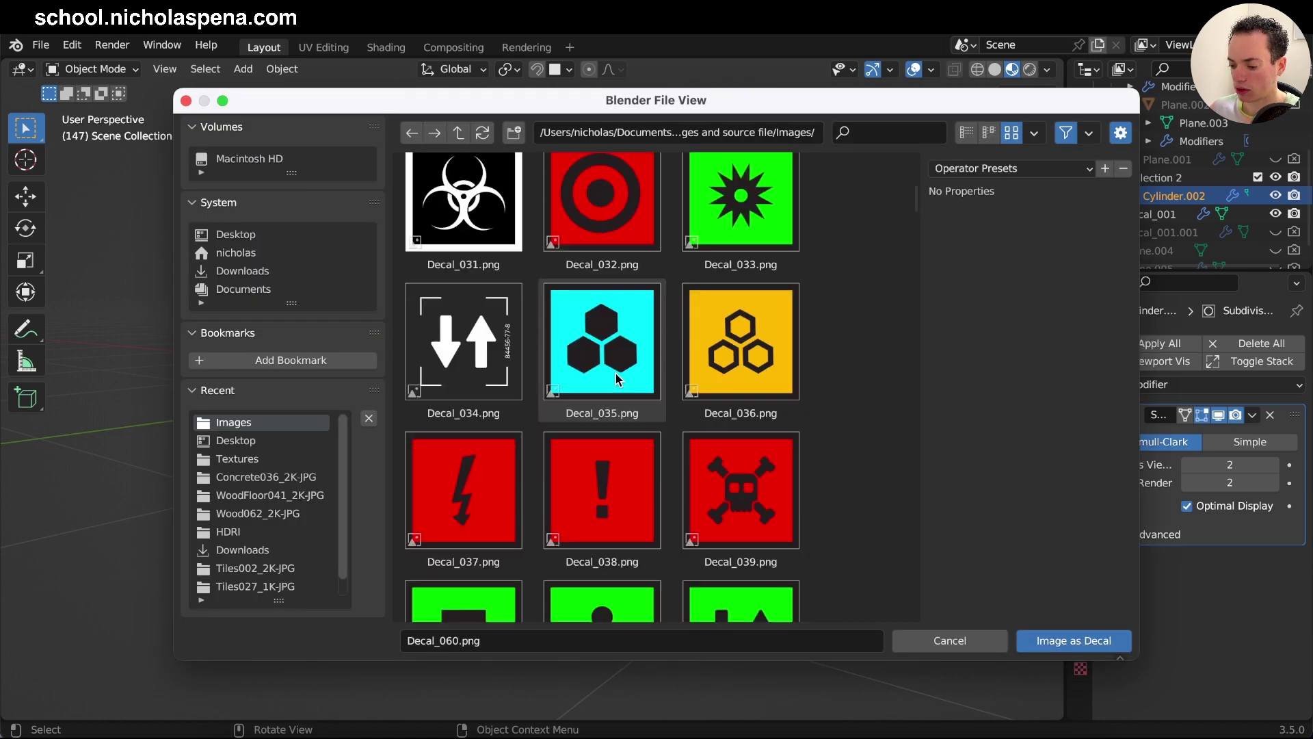
{"action": "scroll", "coordinate": [618, 378], "scroll_direction": "down", "scroll_amount": 5}
{"action": "scroll", "coordinate": [738, 305], "scroll_direction": "up", "scroll_amount": 1}
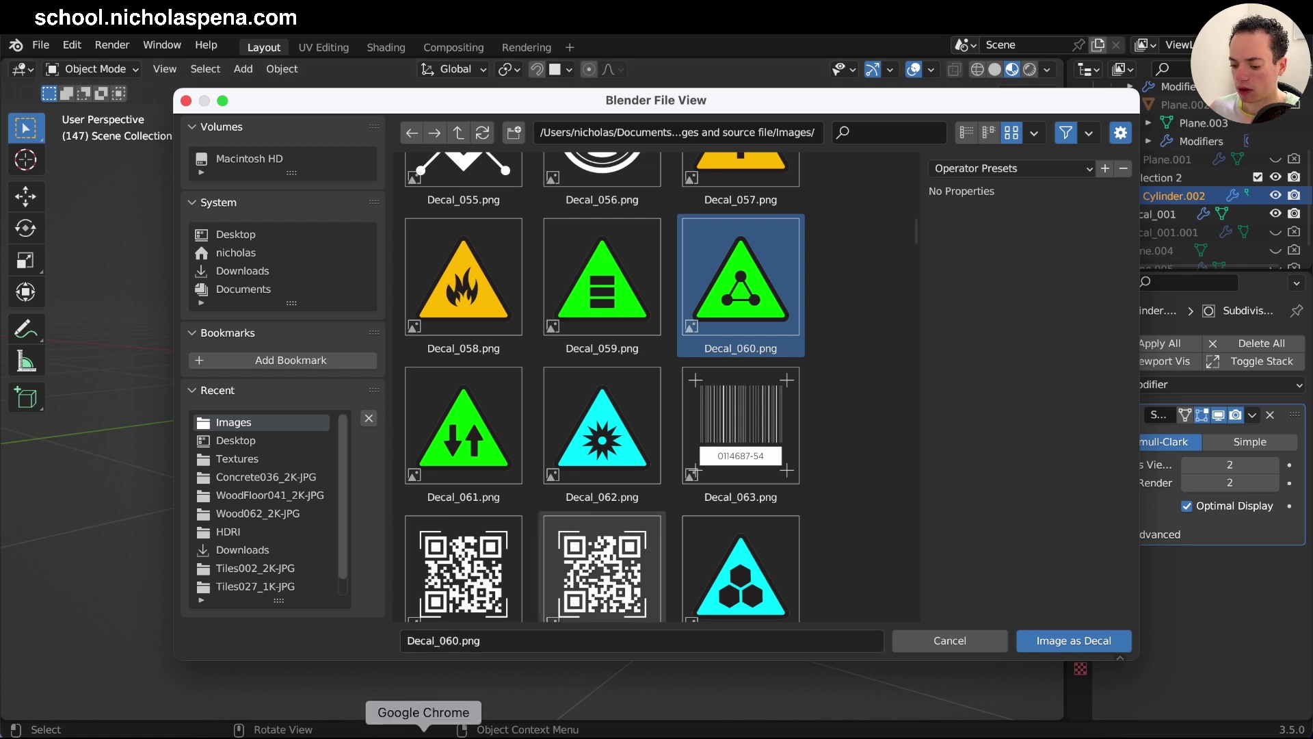
Switch to the browser and look through the 350 sci-fi decal pack page and its decal overview image
{"action": "right_click", "coordinate": [424, 730]}
{"action": "left_click", "coordinate": [479, 535]}
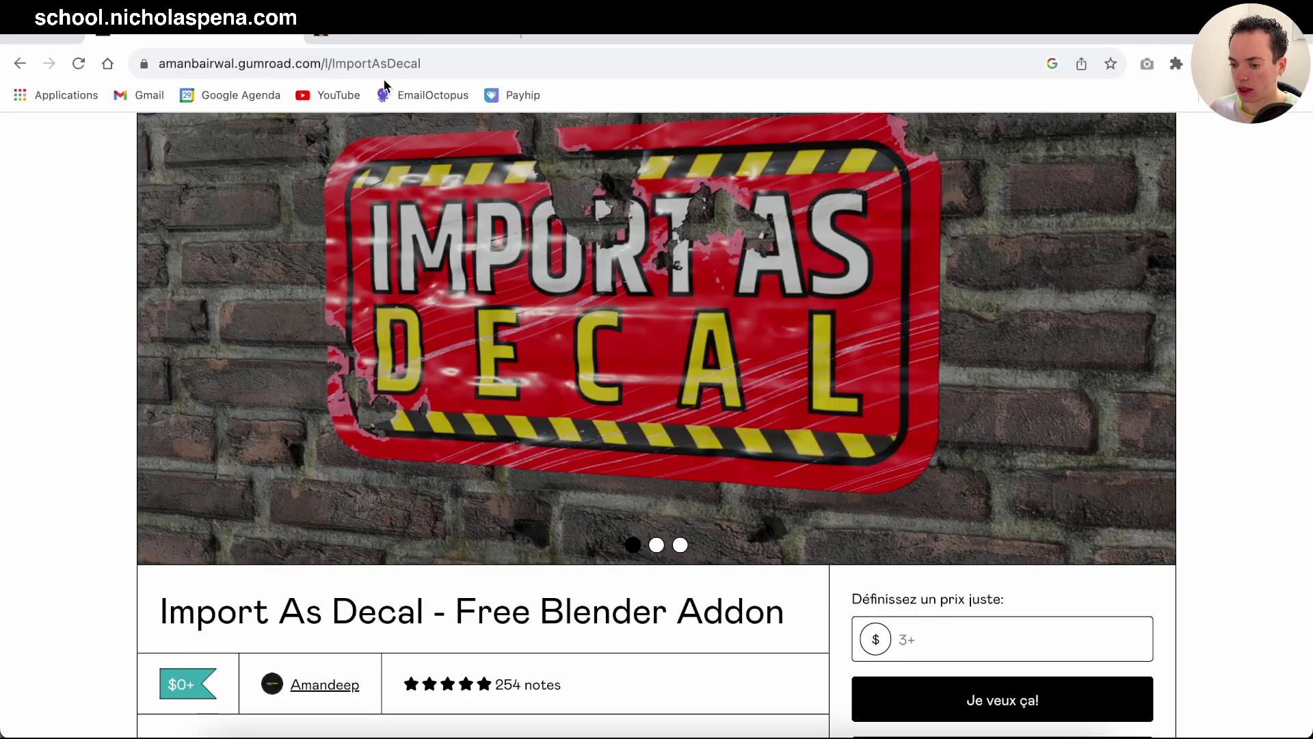
{"action": "left_click", "coordinate": [407, 34]}
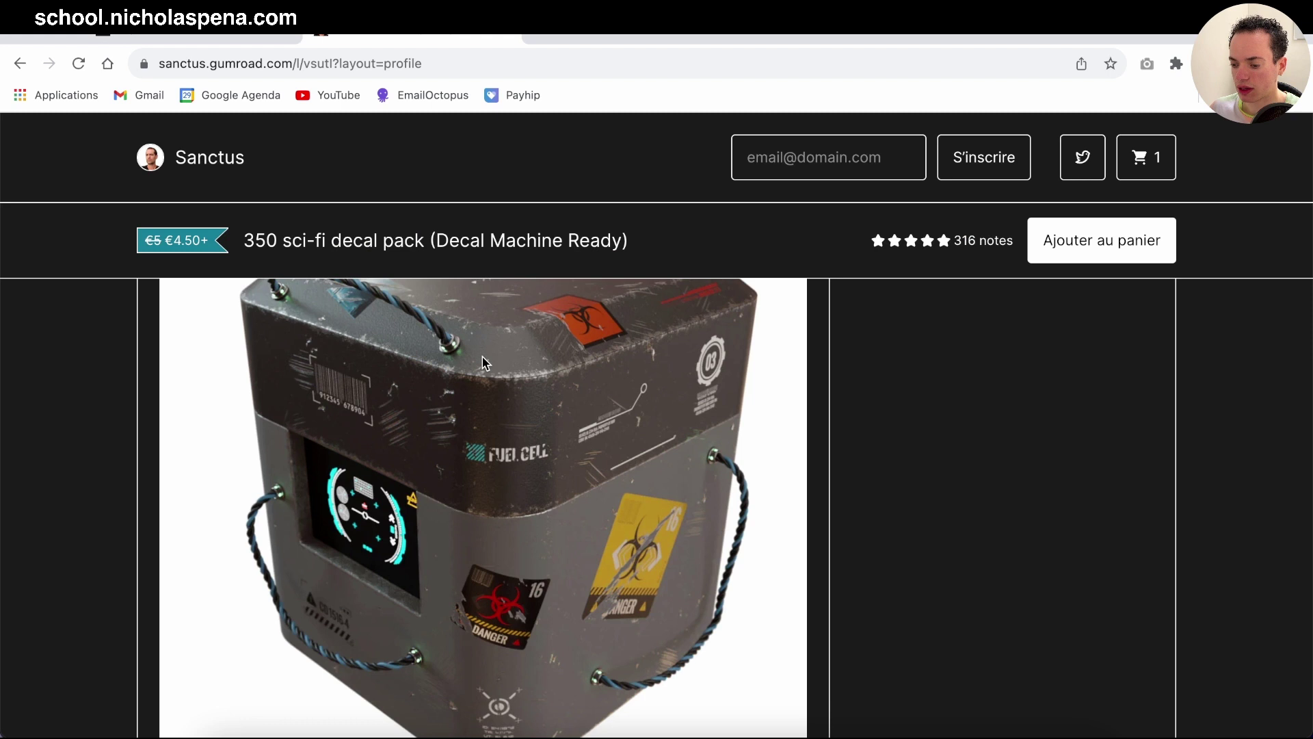
{"action": "scroll", "coordinate": [482, 356], "scroll_direction": "up", "scroll_amount": 3}
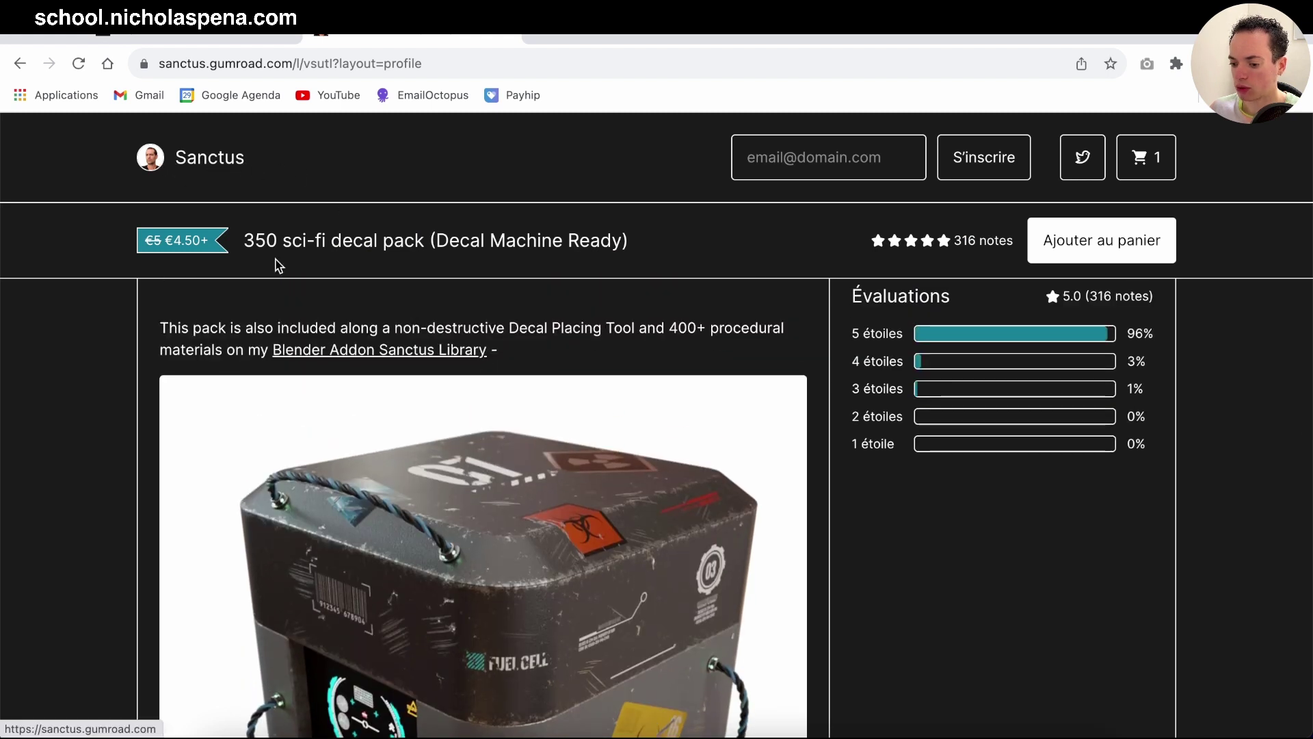
{"action": "scroll", "coordinate": [472, 414], "scroll_direction": "down", "scroll_amount": 1}
{"action": "scroll", "coordinate": [472, 414], "scroll_direction": "down", "scroll_amount": 8}
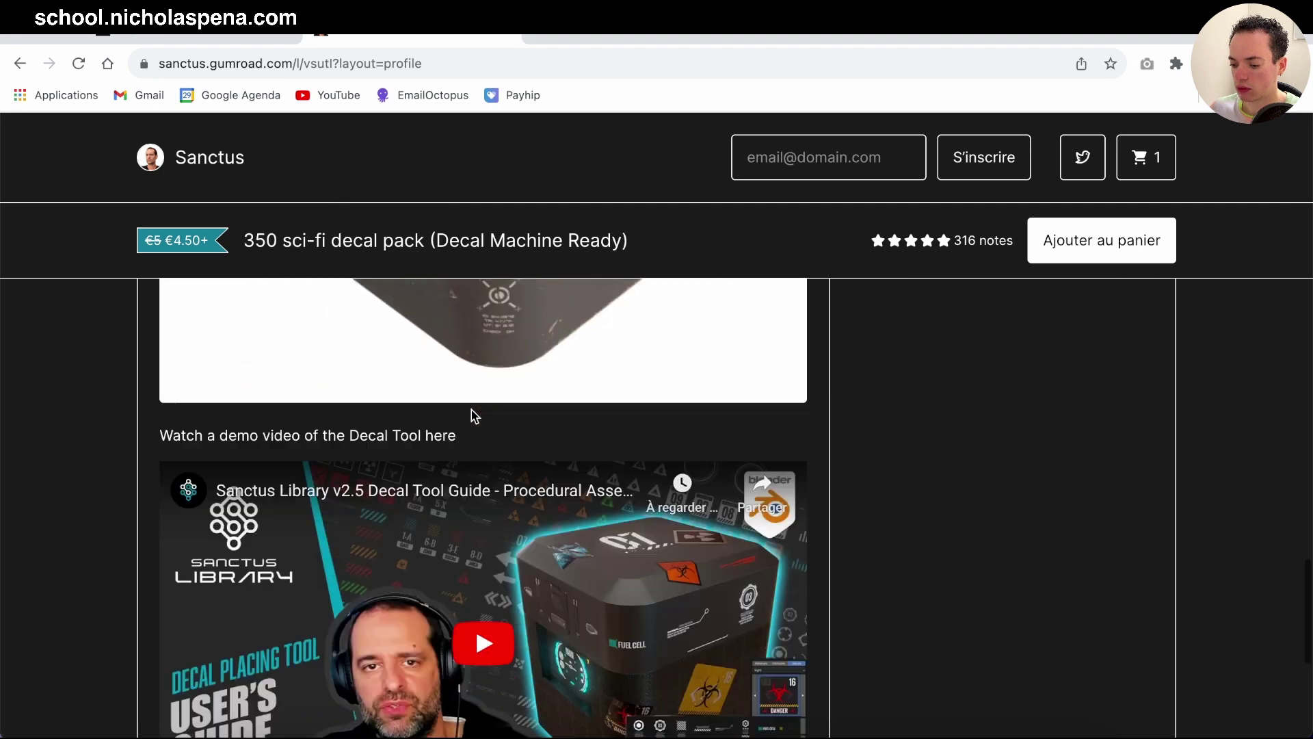
{"action": "scroll", "coordinate": [472, 414], "scroll_direction": "up", "scroll_amount": 7}
{"action": "scroll", "coordinate": [472, 414], "scroll_direction": "up", "scroll_amount": 6}
{"action": "scroll", "coordinate": [351, 537], "scroll_direction": "down", "scroll_amount": 3}
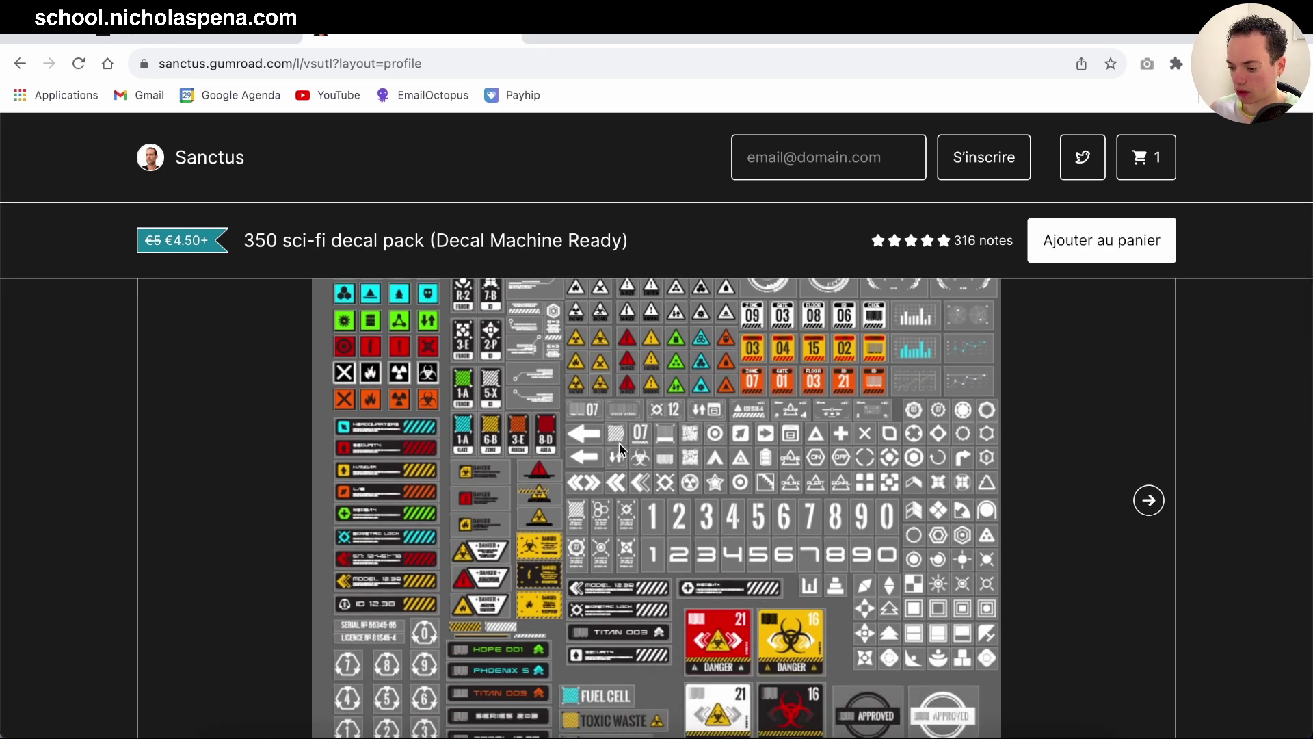
{"action": "scroll", "coordinate": [410, 526], "scroll_direction": "down", "scroll_amount": 1}
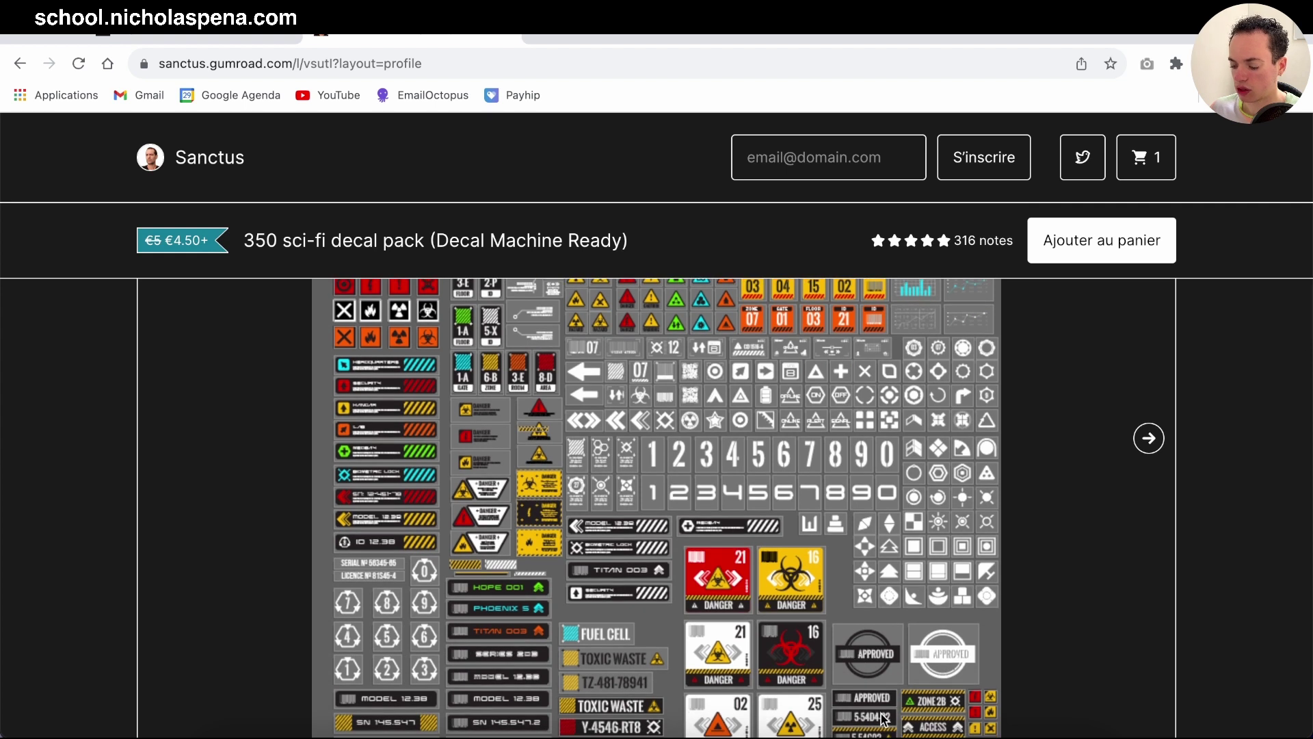
{"action": "scroll", "coordinate": [892, 562], "scroll_direction": "down", "scroll_amount": 3}
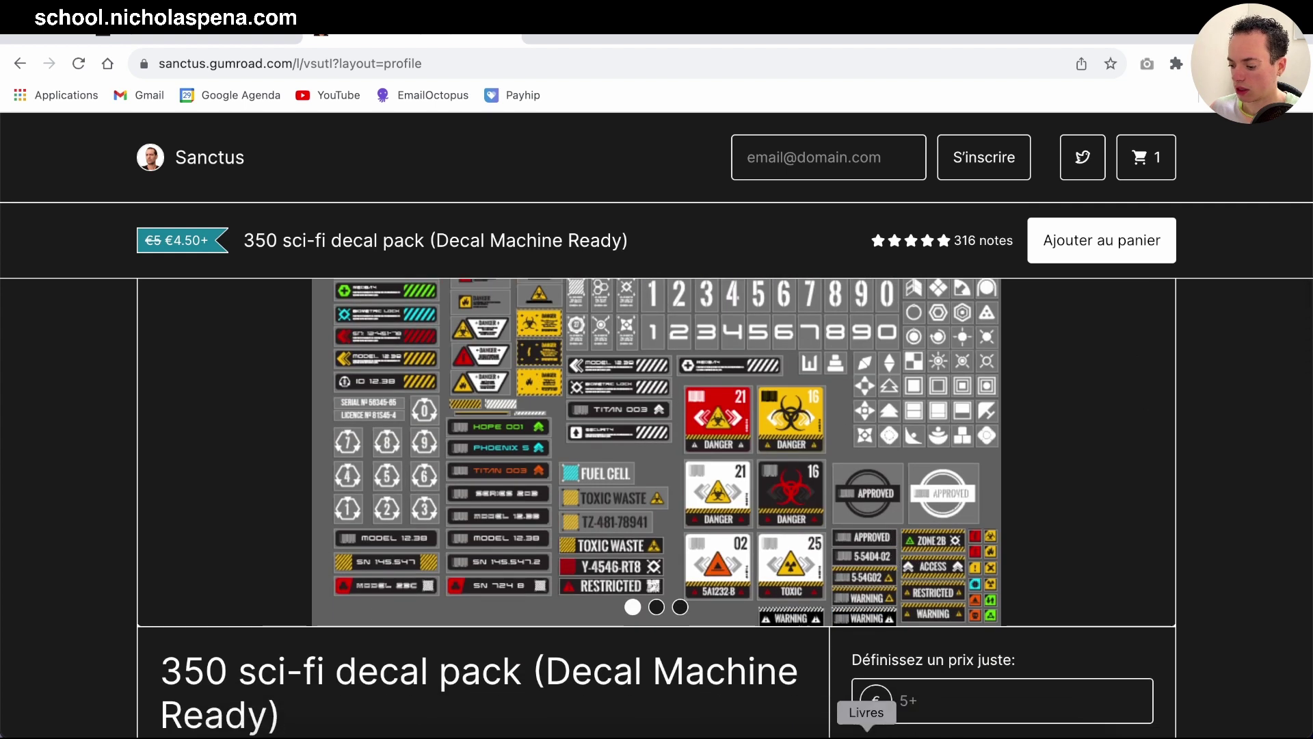
Return to Blender and import Decal_060.png as a decal onto the selected cup
{"action": "left_click", "coordinate": [817, 733]}
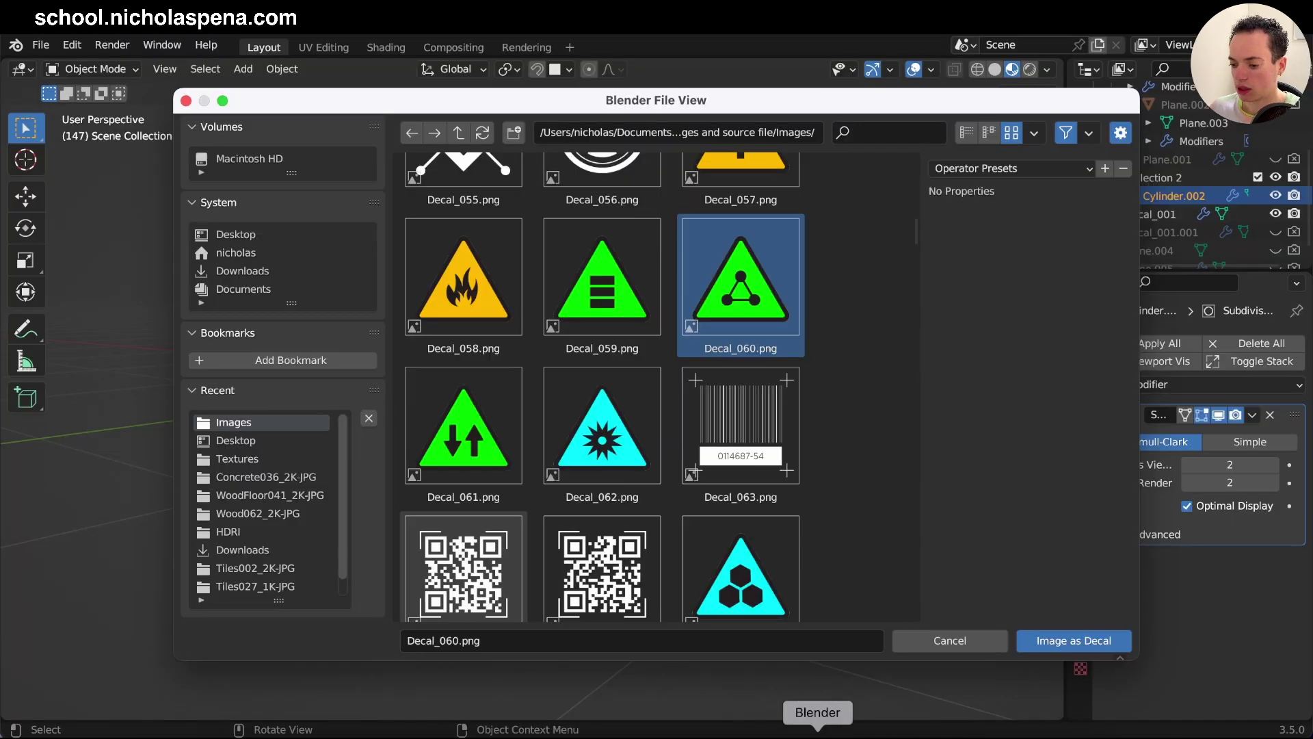
{"action": "left_click", "coordinate": [1059, 639]}
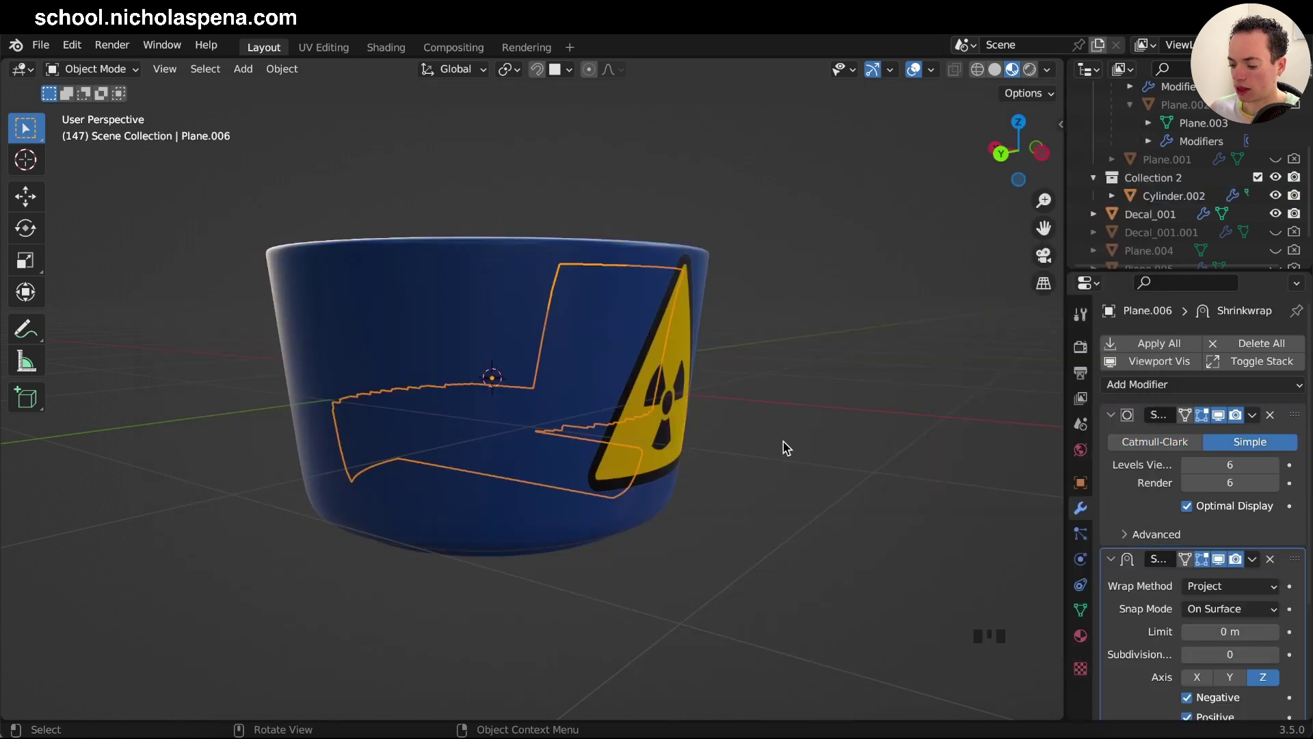
{"action": "scroll", "coordinate": [782, 442], "scroll_direction": "up", "scroll_amount": 10}
{"action": "scroll", "coordinate": [782, 442], "scroll_direction": "down", "scroll_amount": 10}
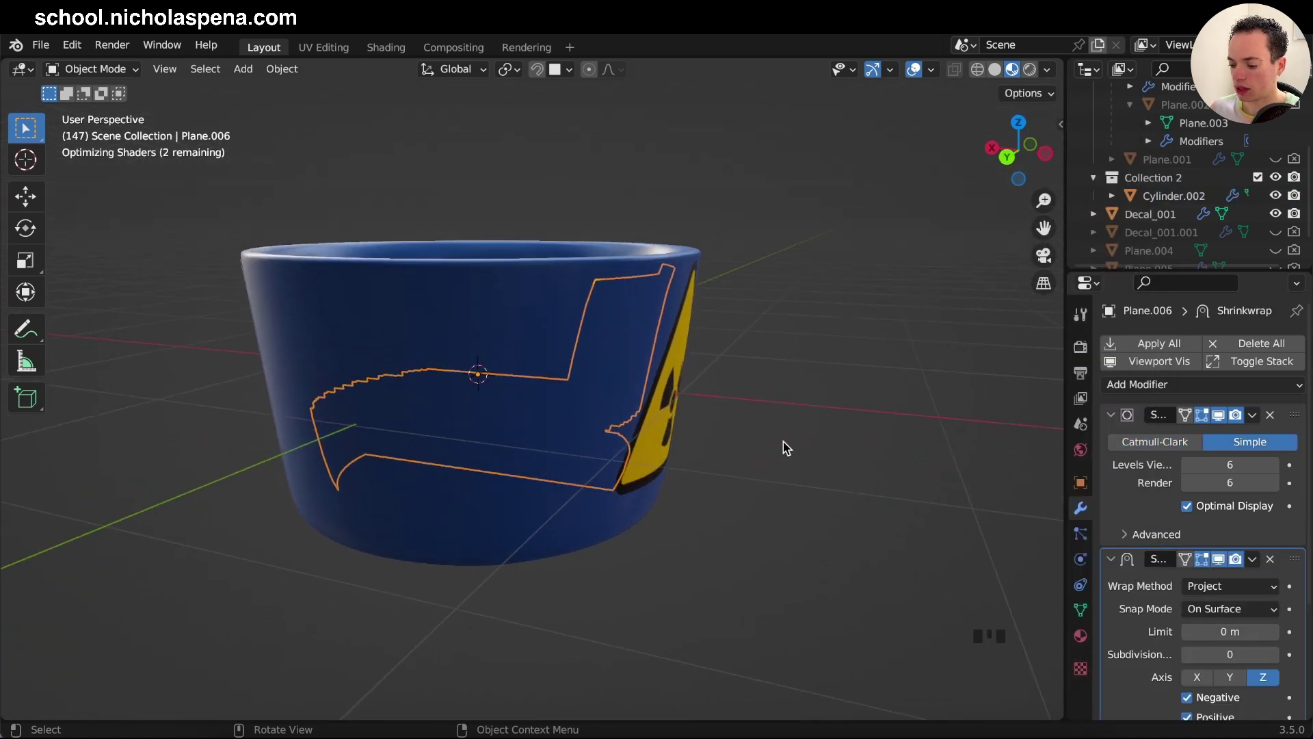
Turn off the viewport display of the Subdivision and Shrinkwrap modifiers on the selected image plane
{"action": "scroll", "coordinate": [609, 498], "scroll_direction": "down", "scroll_amount": 5}
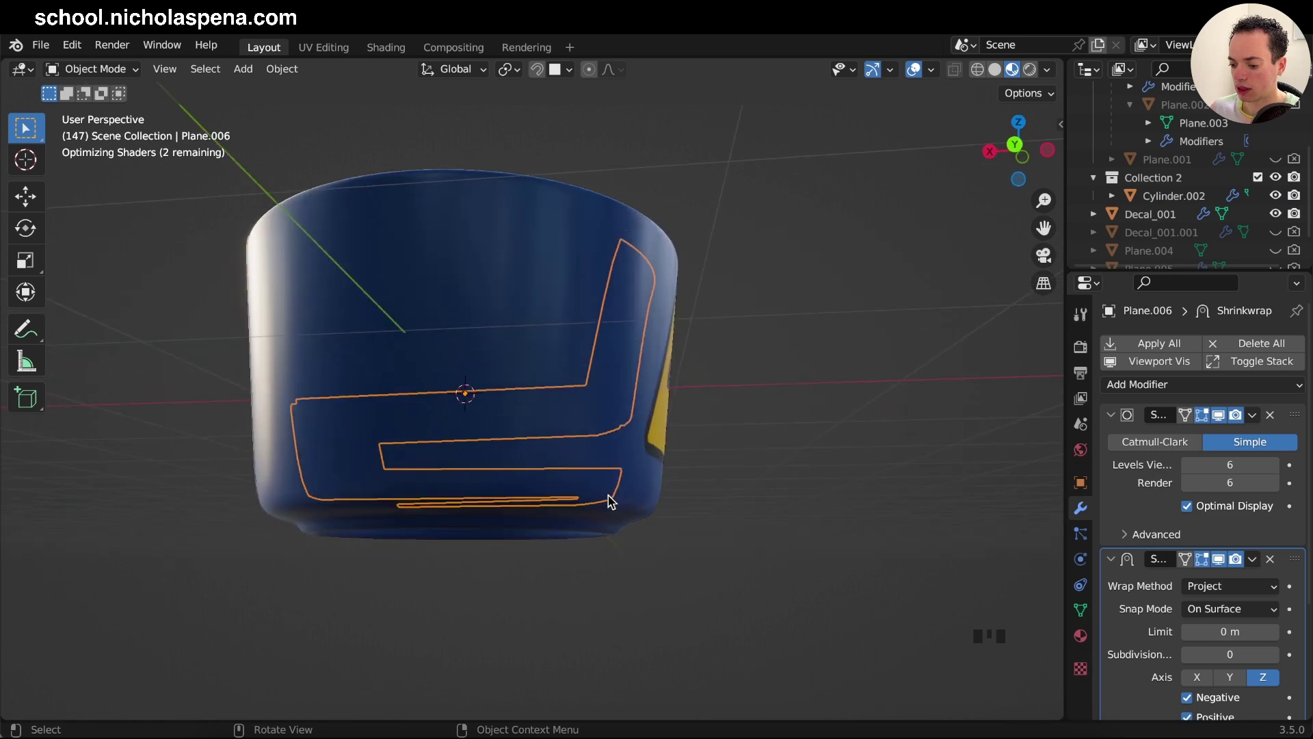
{"action": "scroll", "coordinate": [610, 499], "scroll_direction": "up", "scroll_amount": 6}
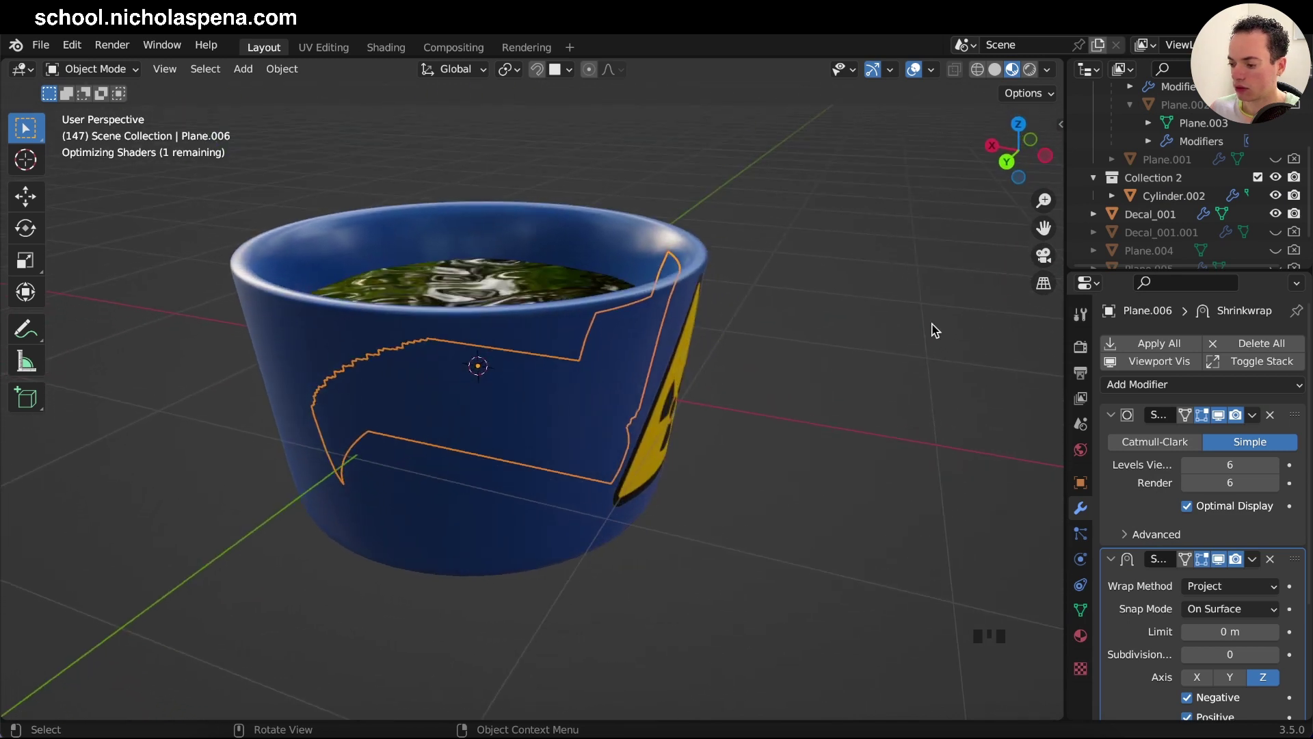
{"action": "left_click", "coordinate": [1218, 416]}
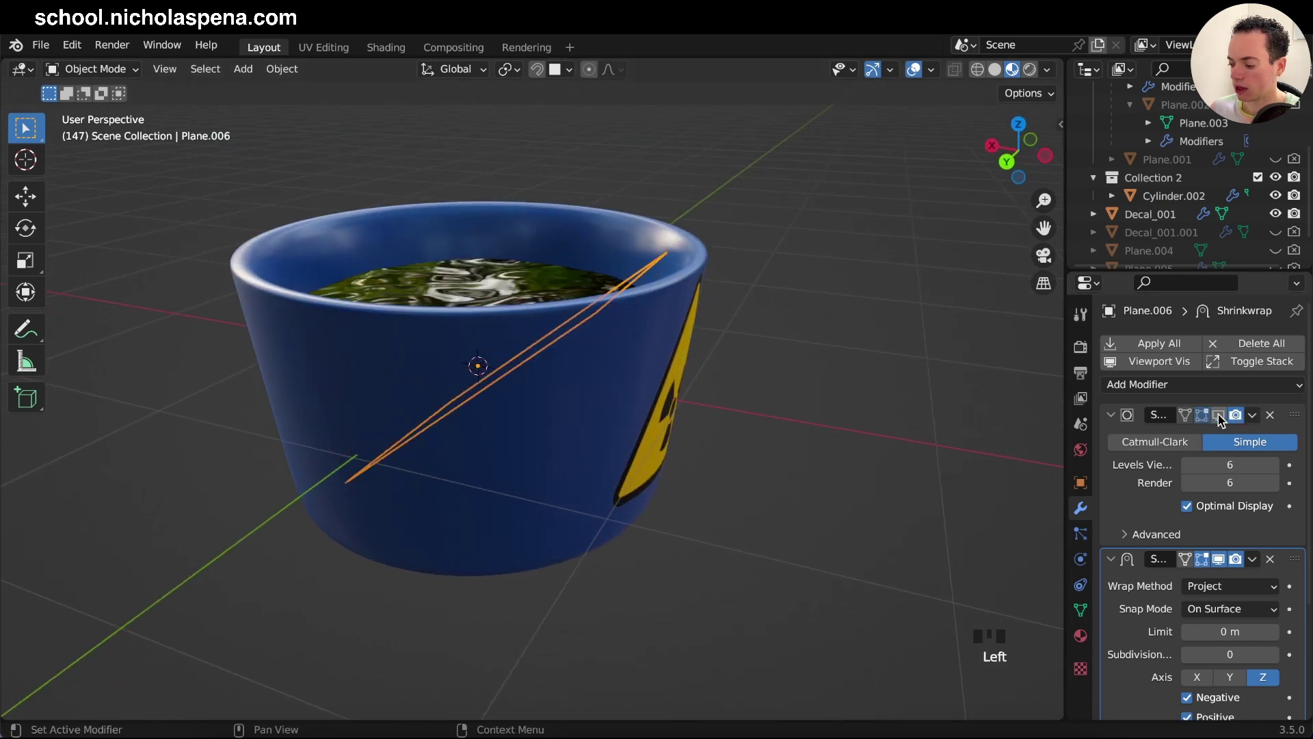
{"action": "left_click", "coordinate": [1219, 561]}
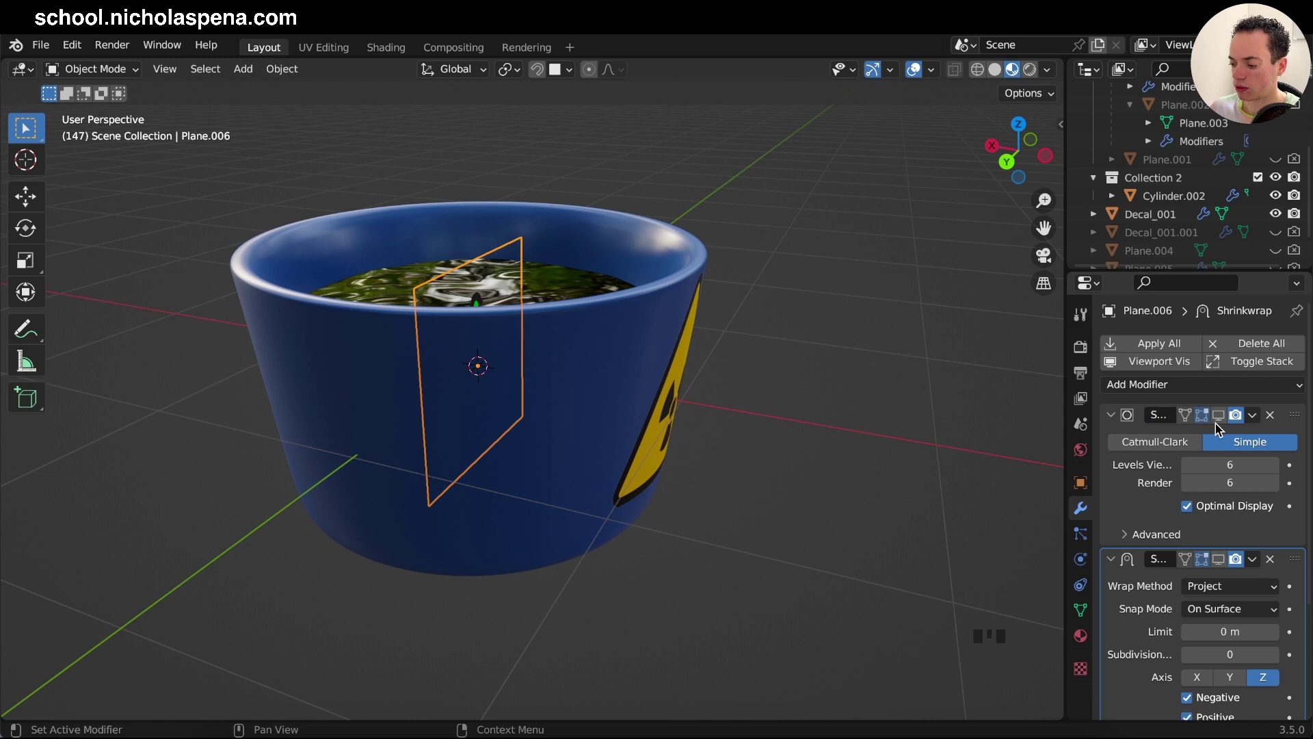
{"action": "scroll", "coordinate": [1171, 609], "scroll_direction": "down", "scroll_amount": 5}
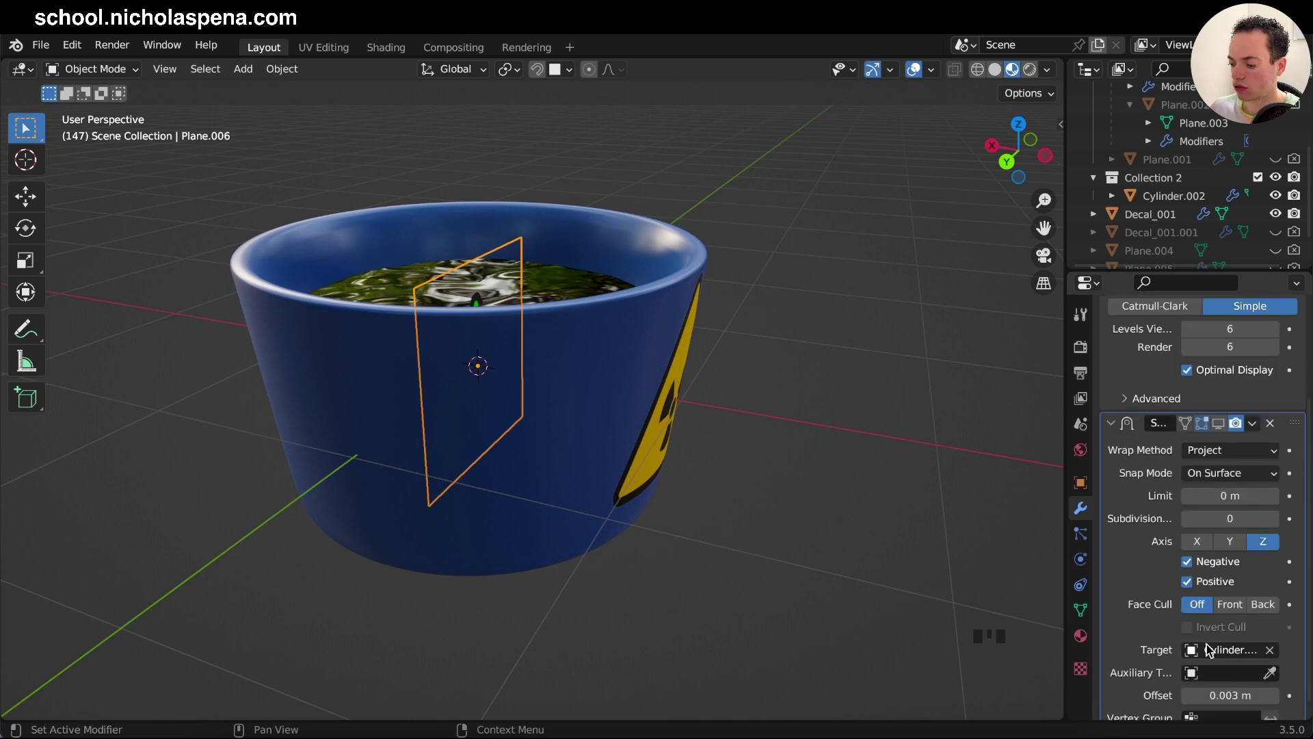
{"action": "scroll", "coordinate": [1178, 636], "scroll_direction": "up", "scroll_amount": 4}
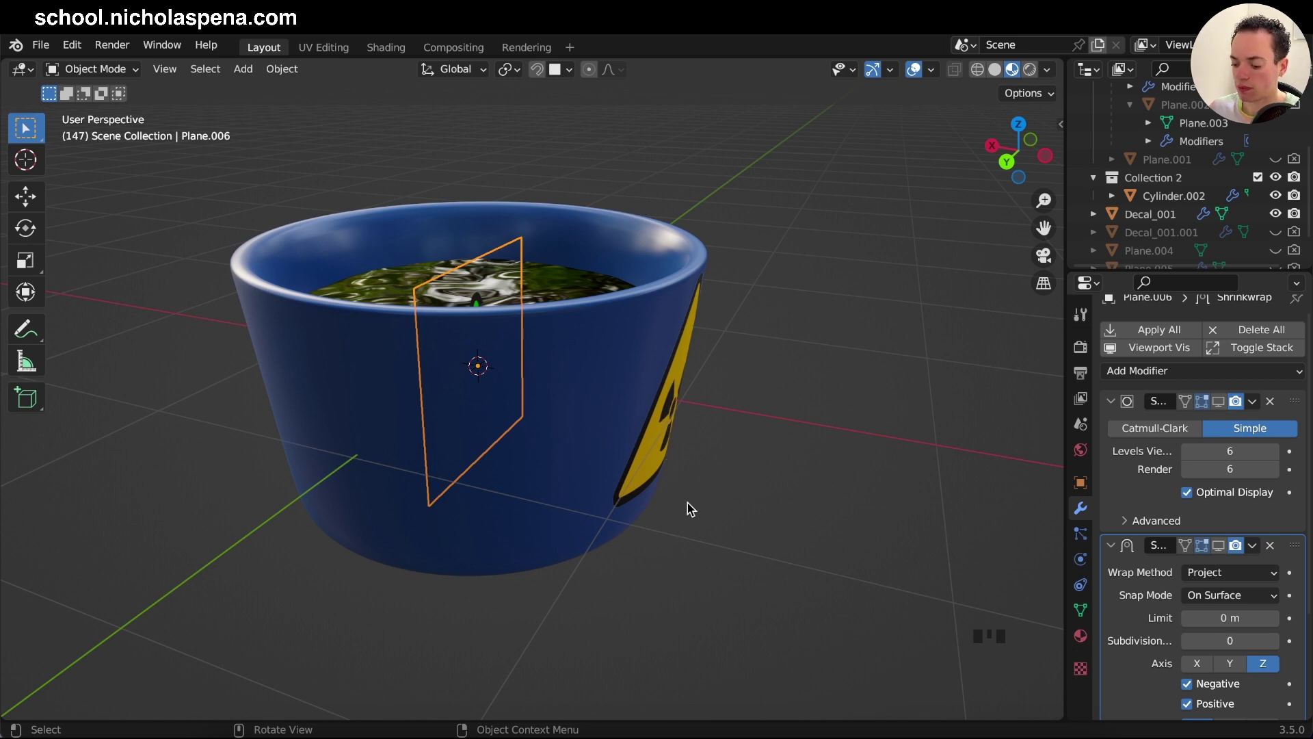
In top view with solid shading, rotate the image plane 90 degrees about the global Z axis
{"action": "key", "text": "KP_7"}
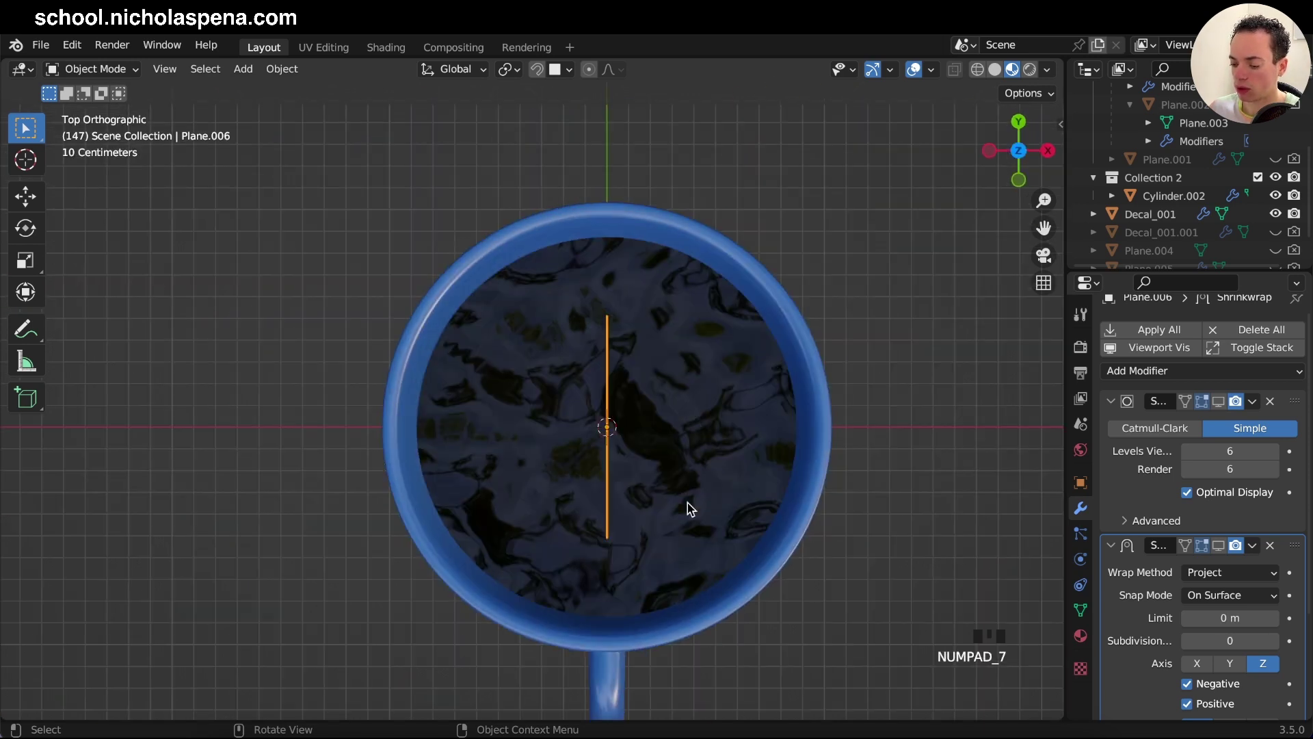
{"action": "left_click", "coordinate": [994, 69]}
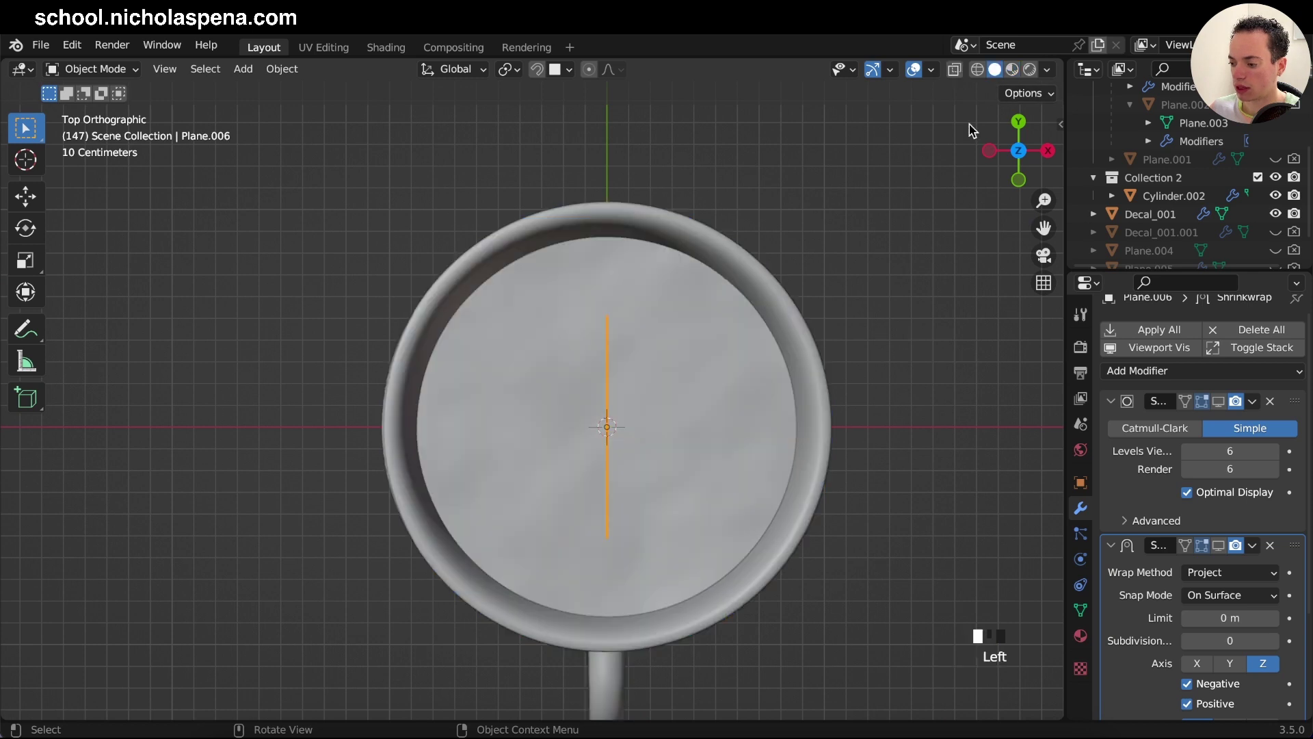
{"action": "middle_click_drag", "start_coordinate": [886, 355], "coordinate": [790, 326], "text": "shift"}
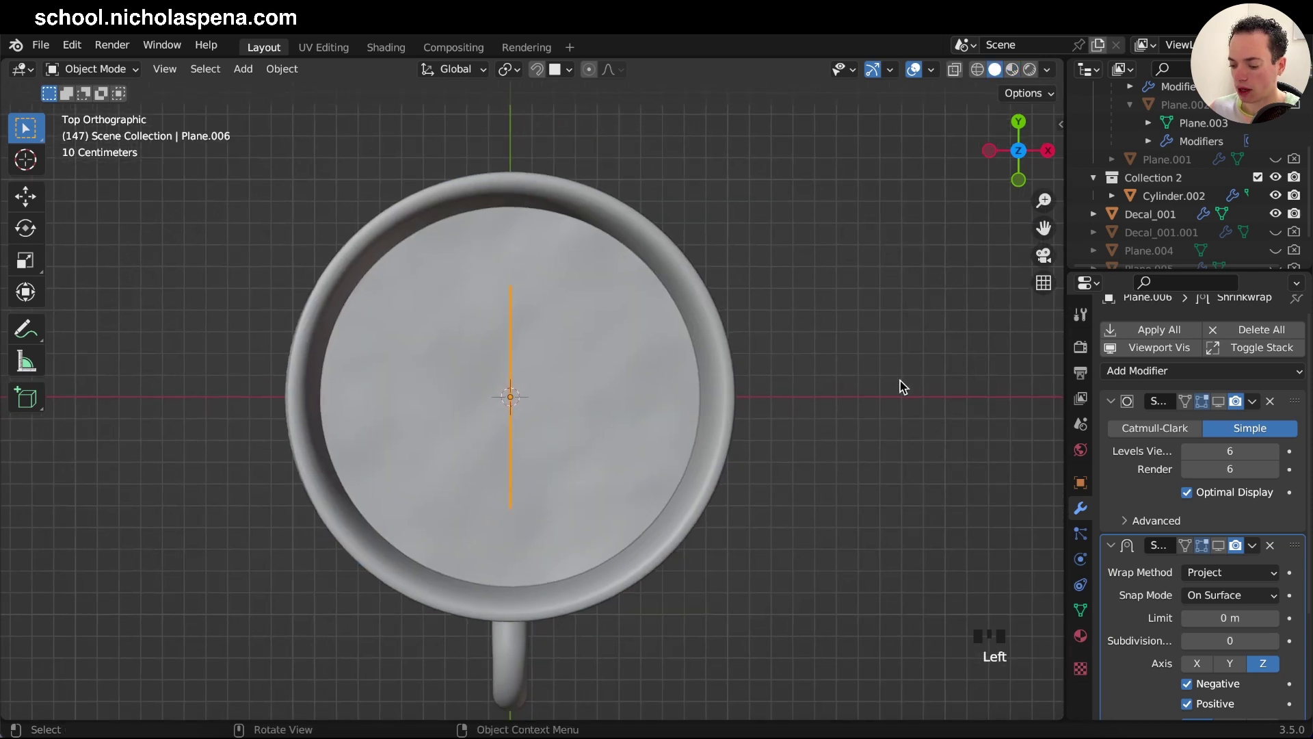
{"action": "type", "text": "rz90"}
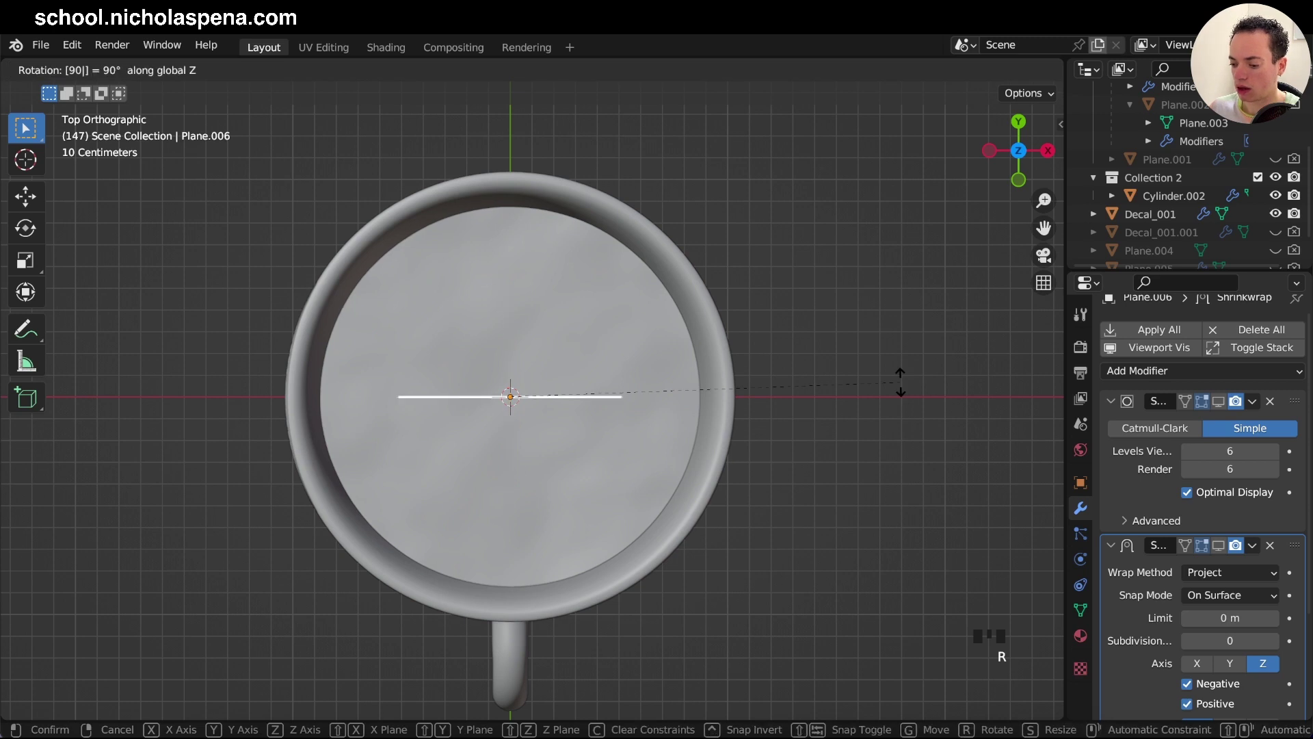
{"action": "key", "text": "Return"}
Move the image plane along the Y axis until it sits just outside the cup wall opposite the handle
{"action": "key", "text": "g"}
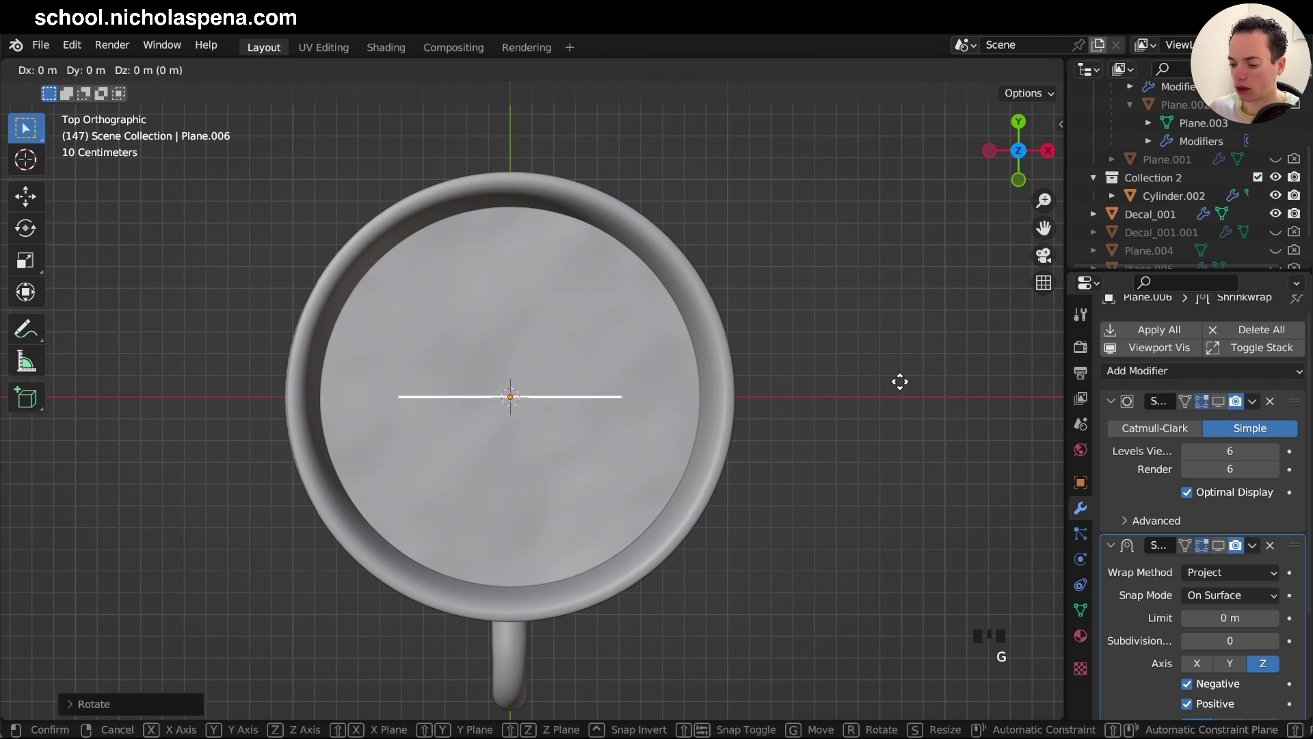
{"action": "key", "text": "y"}
{"action": "left_click", "coordinate": [910, 134]}
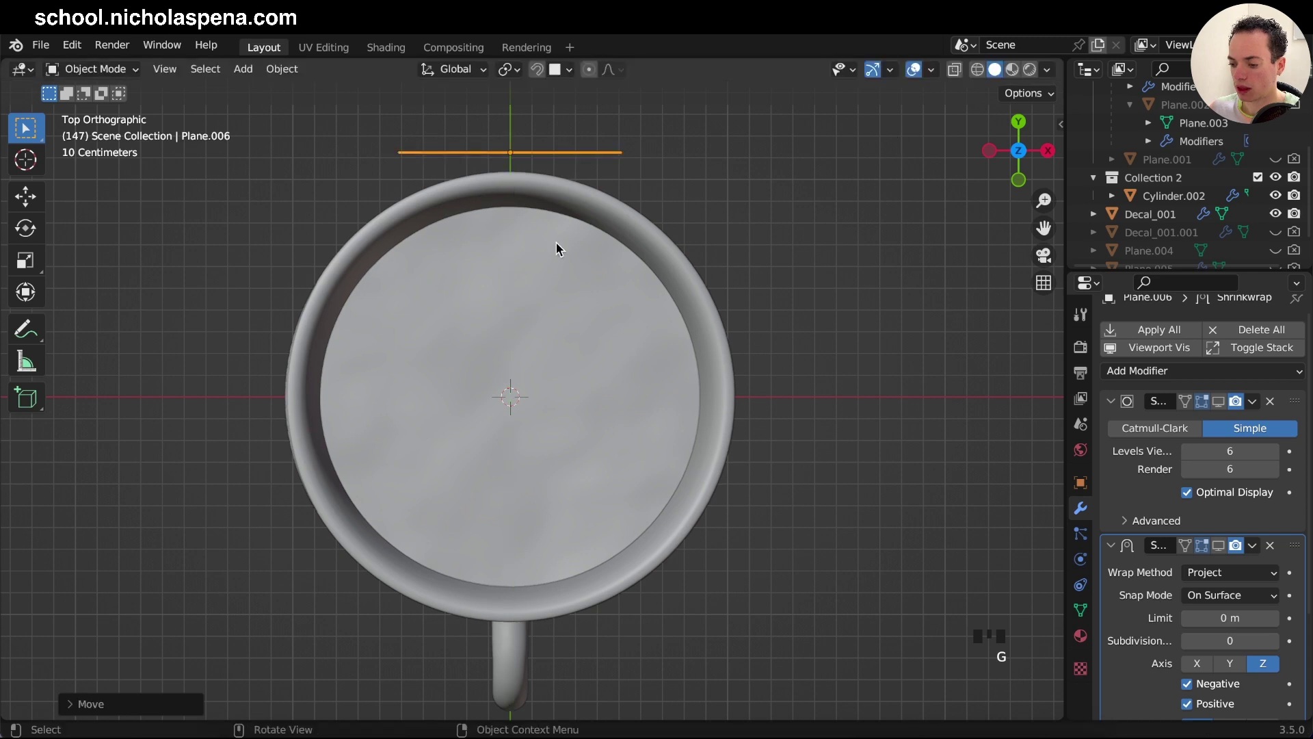
Set the transform pivot point to 3D Cursor and try rotating the plane around the cup about Z
{"action": "scroll", "coordinate": [556, 243], "scroll_direction": "left", "scroll_amount": 10}
{"action": "scroll", "coordinate": [556, 244], "scroll_direction": "down", "scroll_amount": 10}
{"action": "scroll", "coordinate": [556, 243], "scroll_direction": "down", "scroll_amount": 3, "text": "shift"}
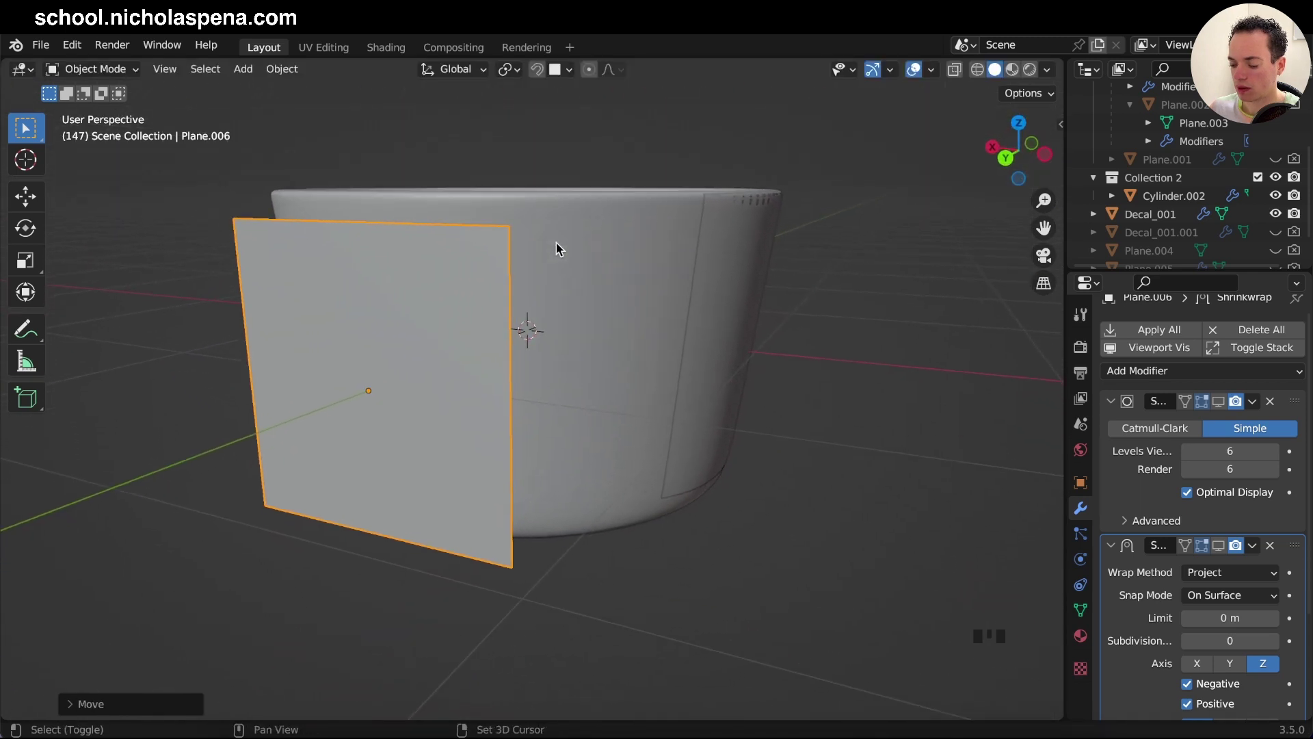
{"action": "scroll", "coordinate": [556, 243], "scroll_direction": "up", "scroll_amount": 8}
{"action": "scroll", "coordinate": [556, 243], "scroll_direction": "down", "scroll_amount": 5, "text": "super"}
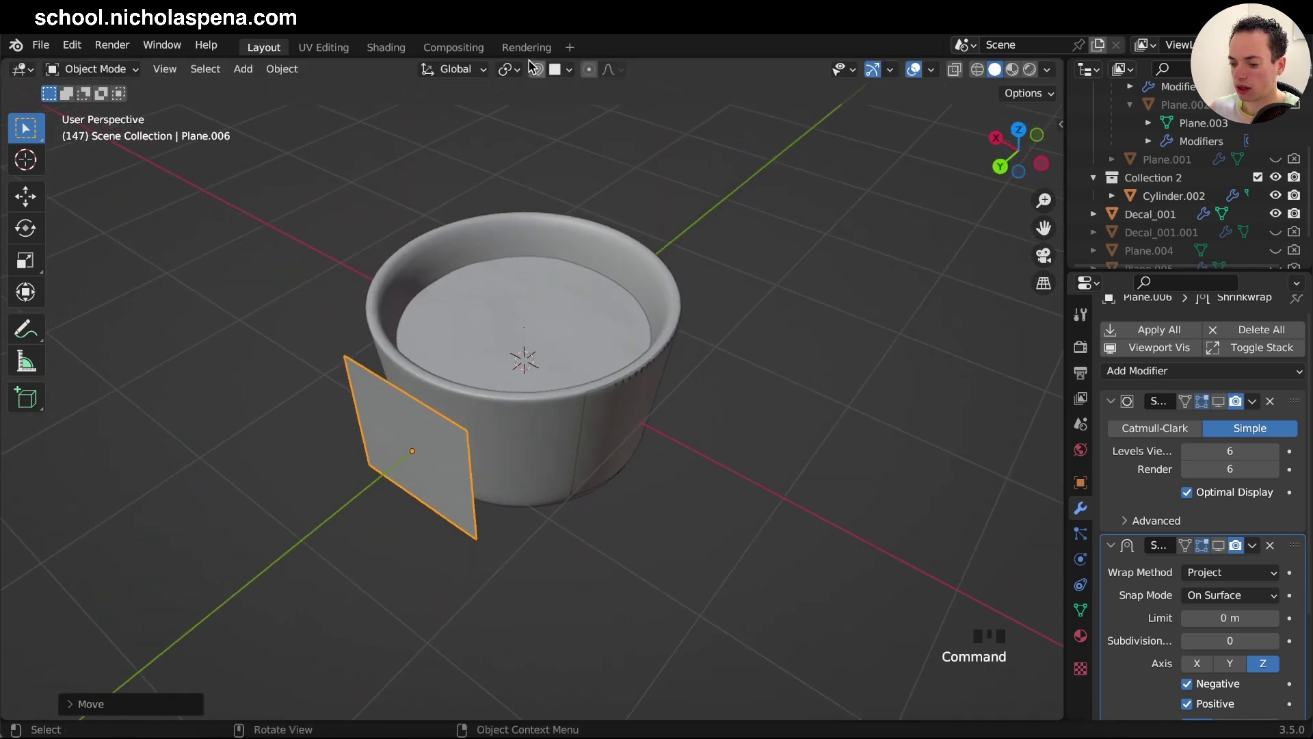
{"action": "left_click", "coordinate": [509, 71]}
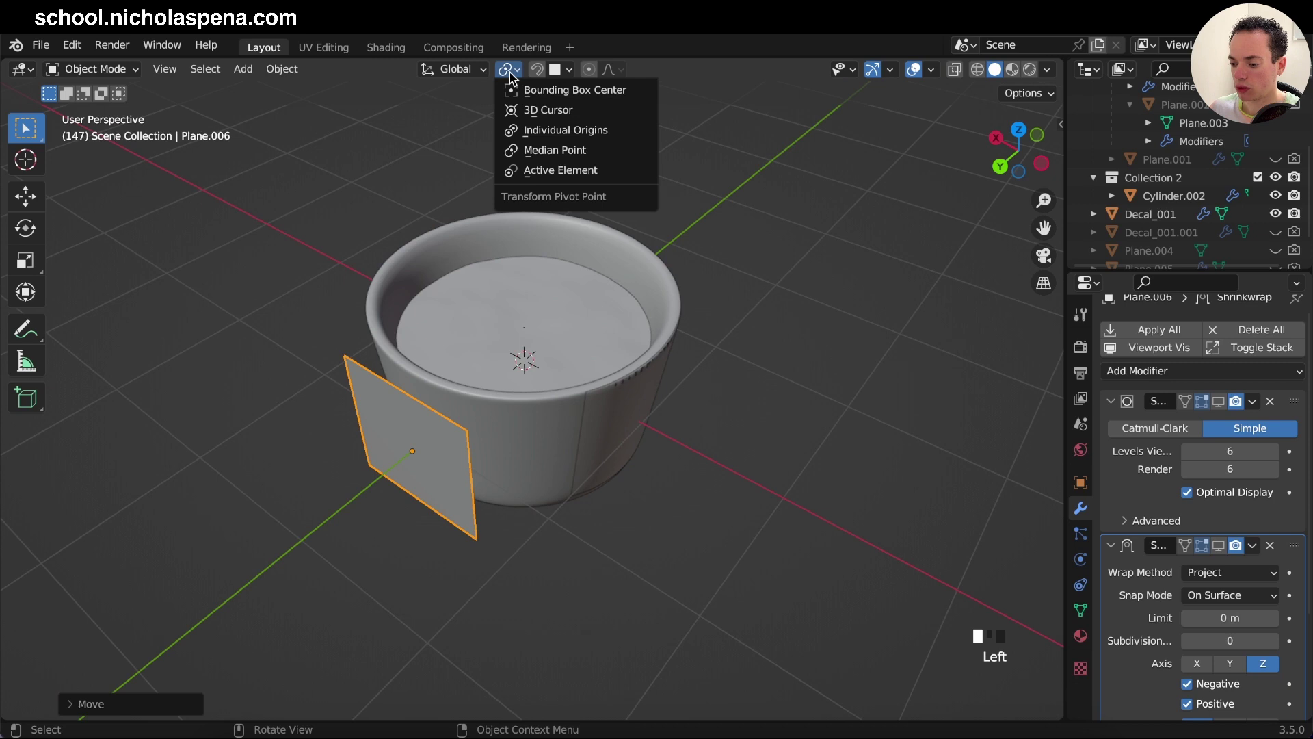
{"action": "left_click", "coordinate": [530, 111]}
{"action": "key", "text": "r"}
{"action": "key", "text": "z"}
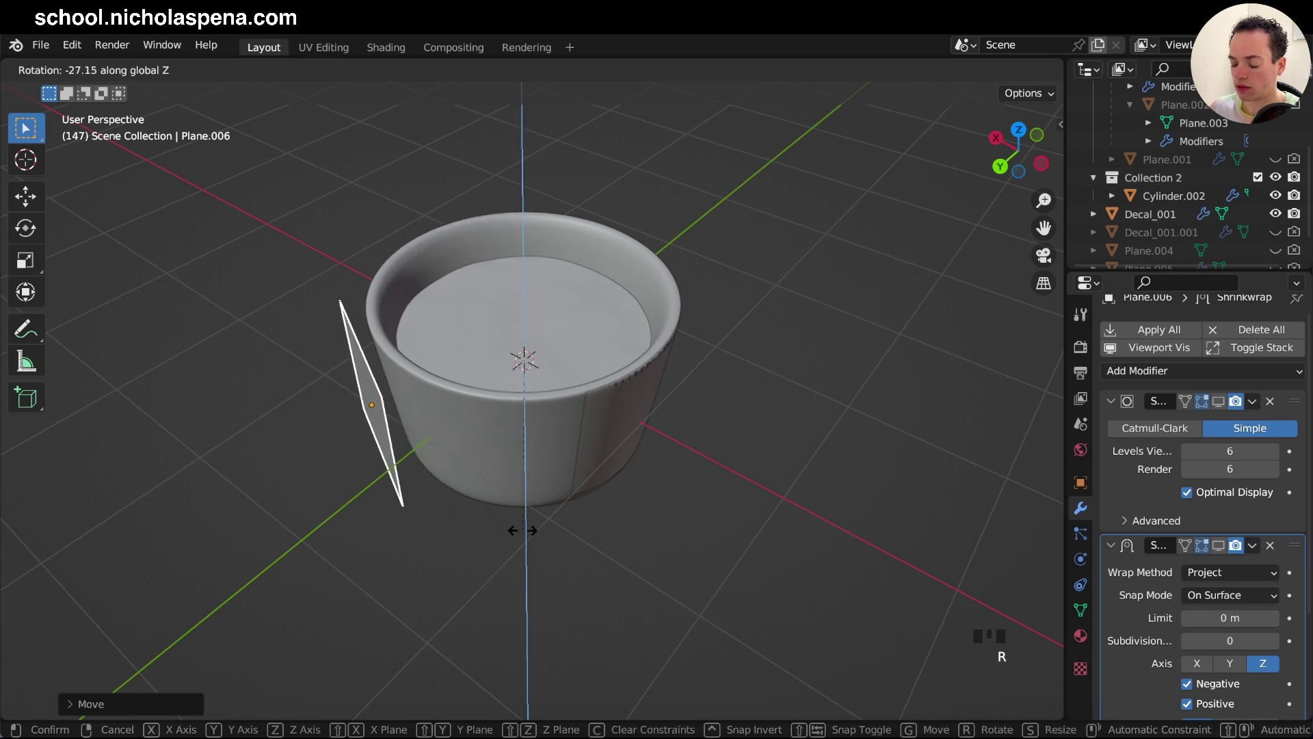
{"action": "right_click", "coordinate": [521, 530]}
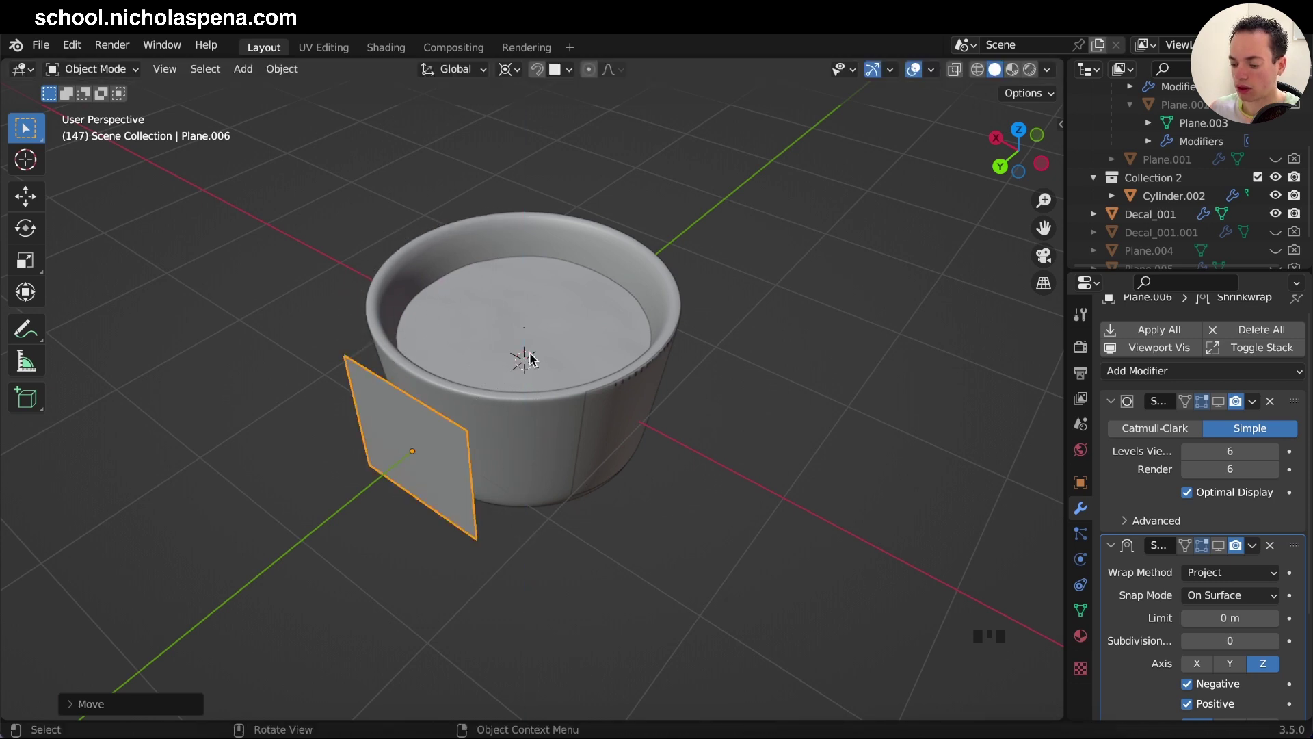
Select the cup, set its origin to geometry and snap the 3D cursor to the selected cup
{"action": "scroll", "coordinate": [538, 364], "scroll_direction": "up", "scroll_amount": 5}
{"action": "scroll", "coordinate": [538, 364], "scroll_direction": "down", "scroll_amount": 3}
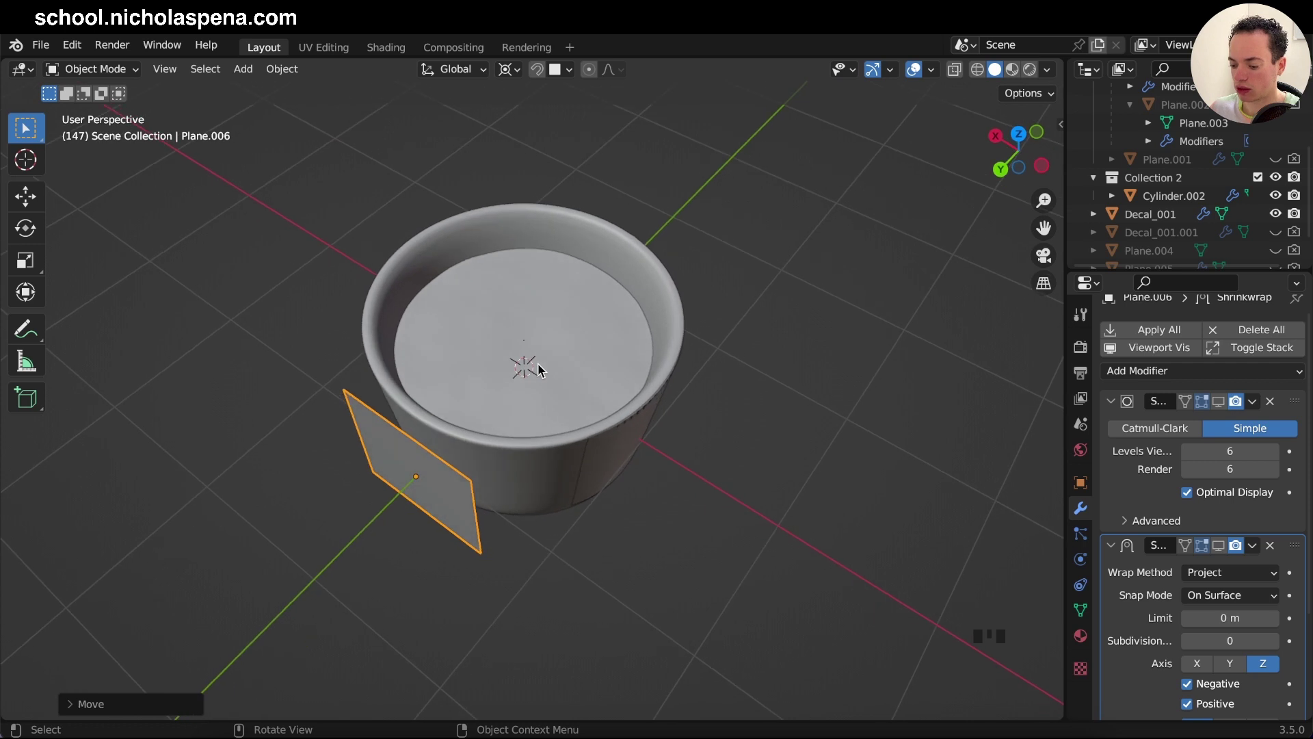
{"action": "key", "text": "Tab"}
{"action": "key", "text": "Tab"}
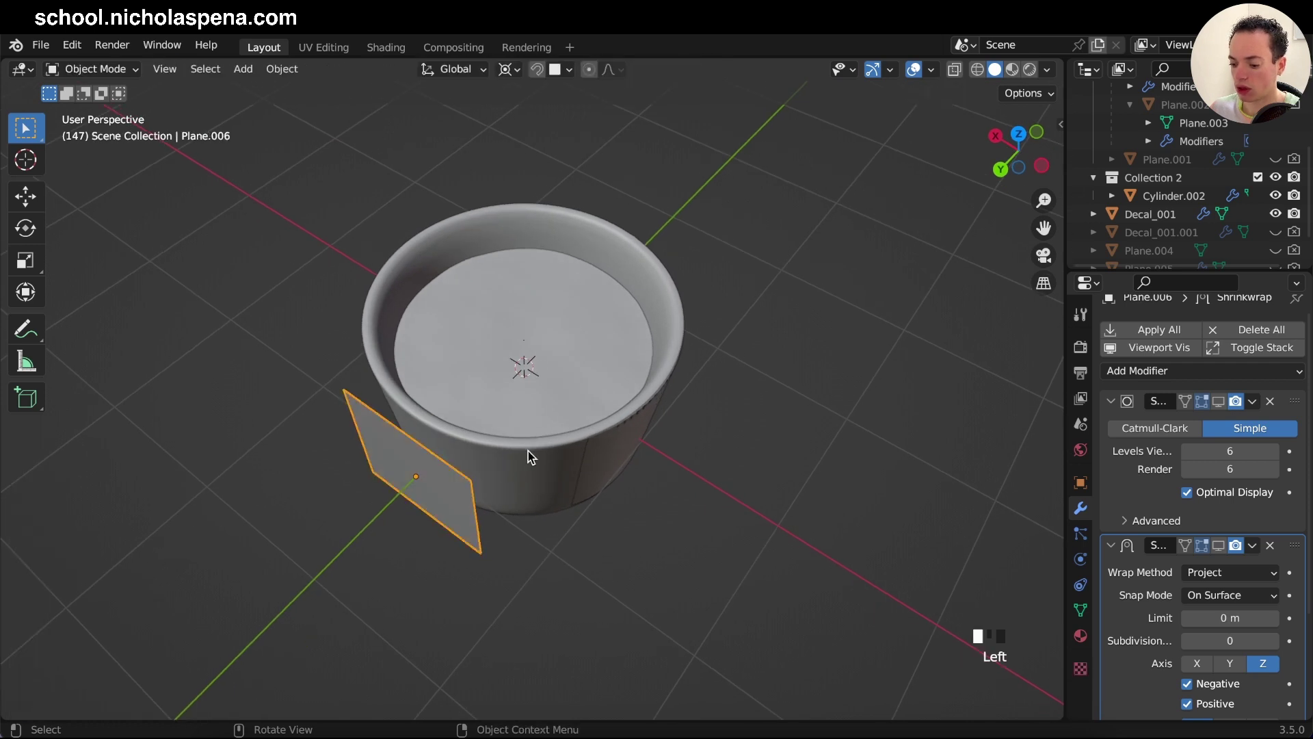
{"action": "left_click", "coordinate": [526, 443]}
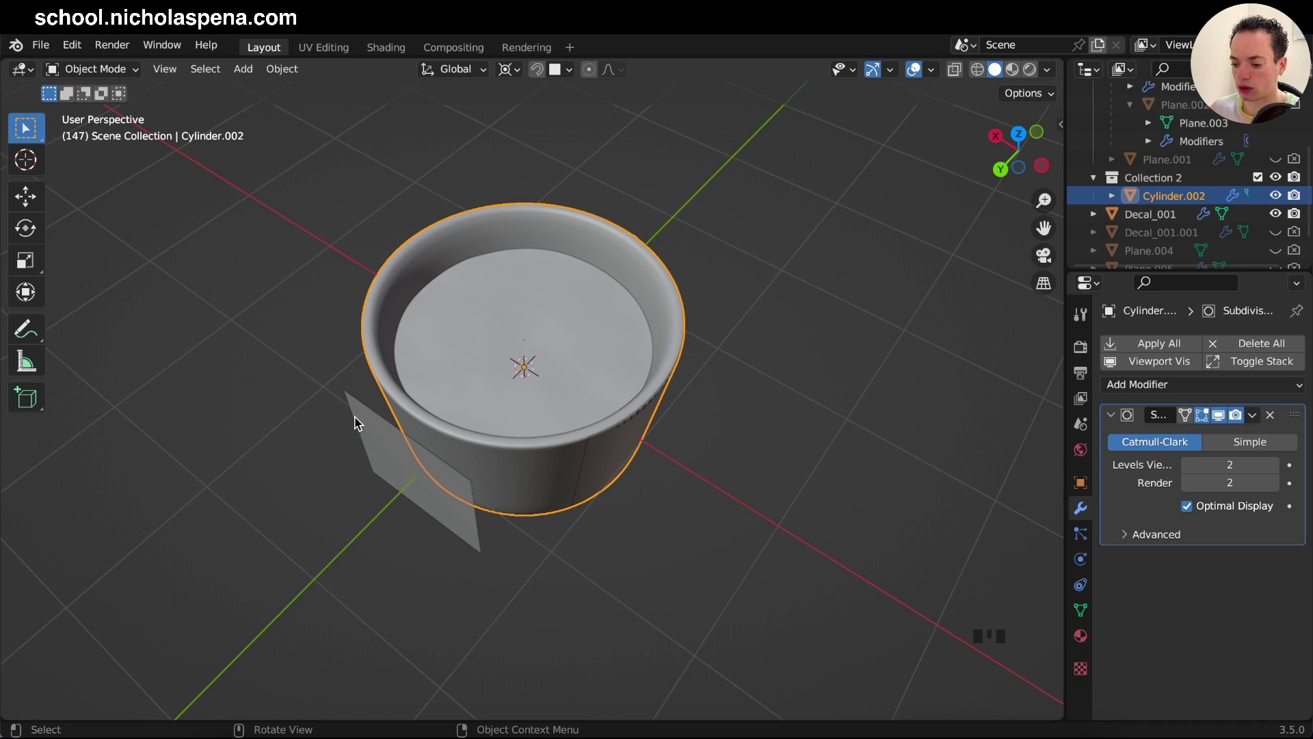
{"action": "right_click", "coordinate": [536, 449]}
{"action": "mouse_move", "coordinate": [536, 450]}
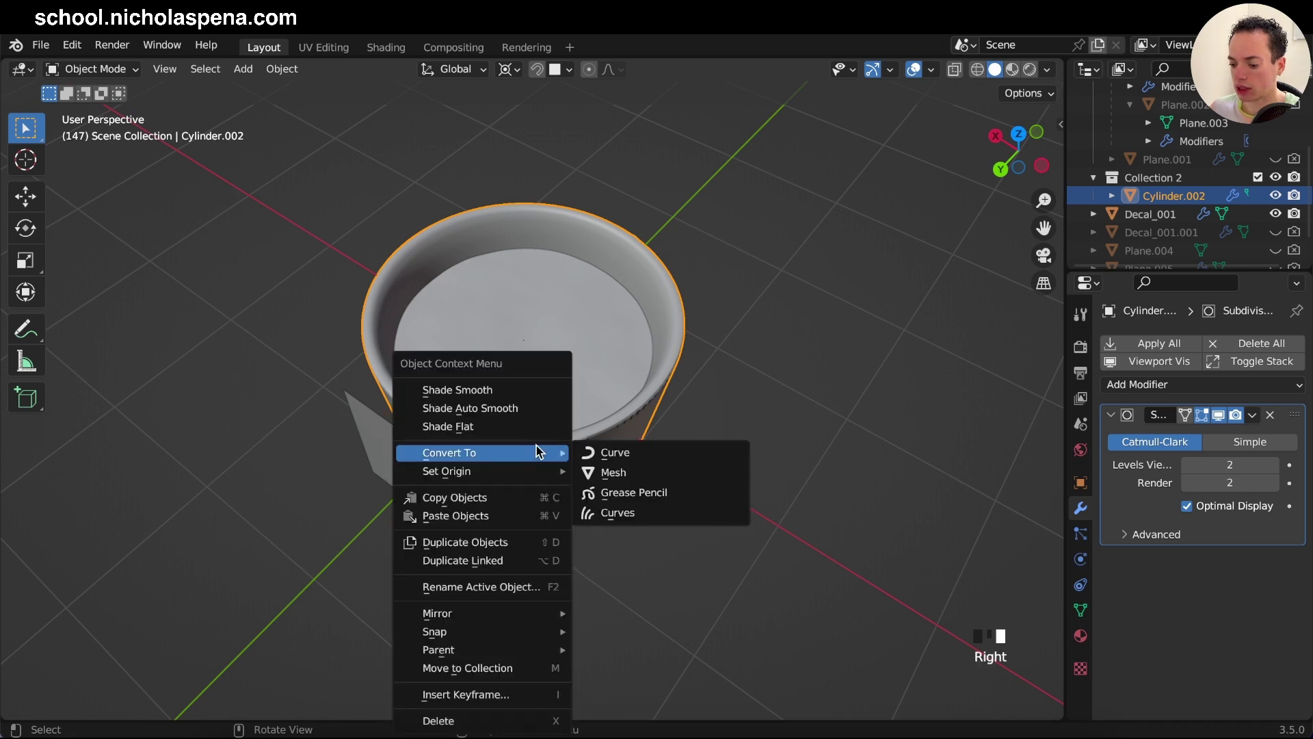
{"action": "mouse_move", "coordinate": [509, 479]}
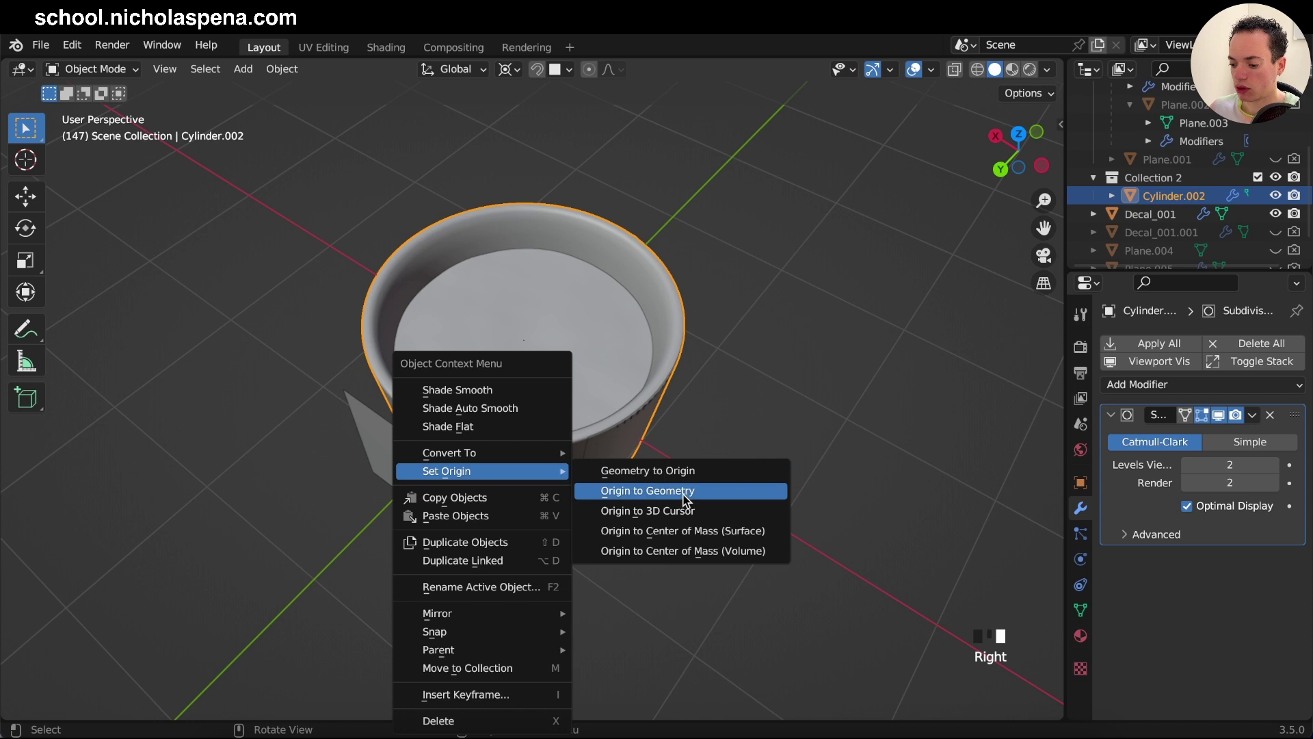
{"action": "left_click", "coordinate": [723, 492]}
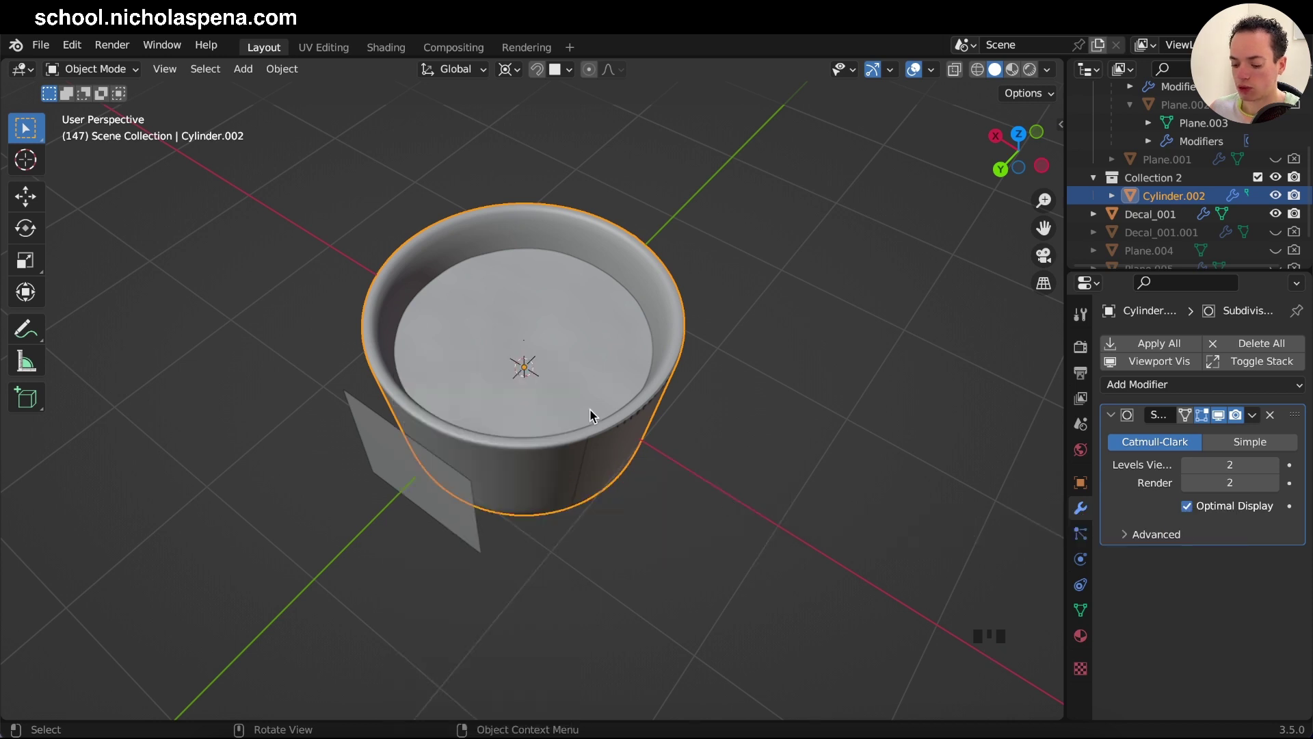
{"action": "key", "text": "shift+s"}
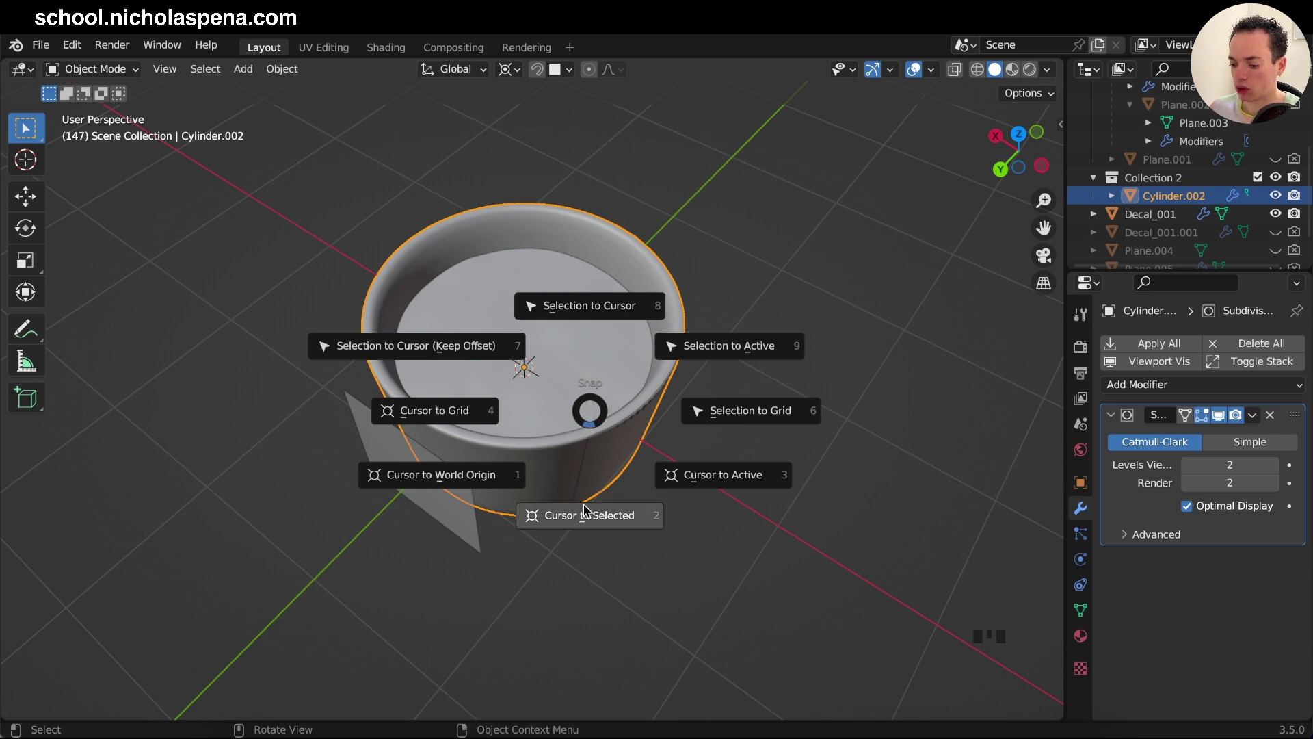
{"action": "left_click", "coordinate": [611, 526]}
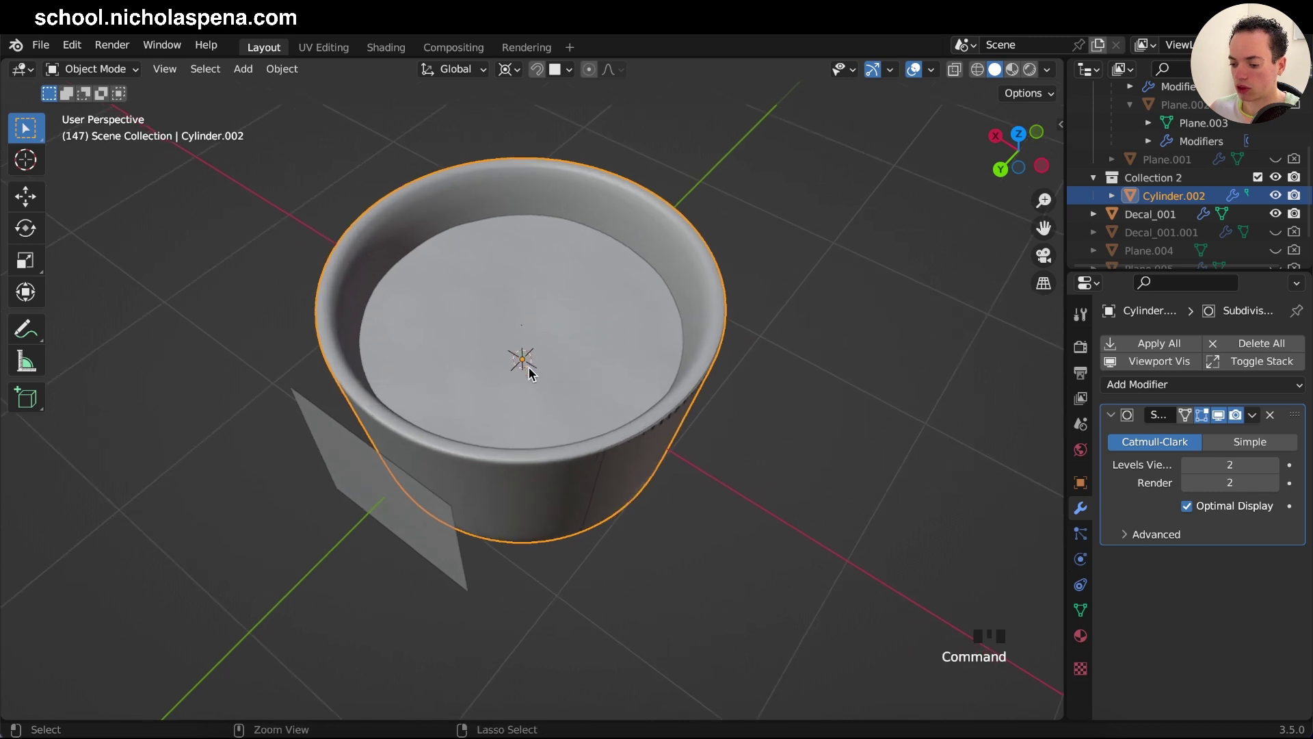
Select the image plane and, with the 3D Cursor as pivot point, rotate it slightly around the cup toward the yellow decal
{"action": "left_click", "coordinate": [444, 510]}
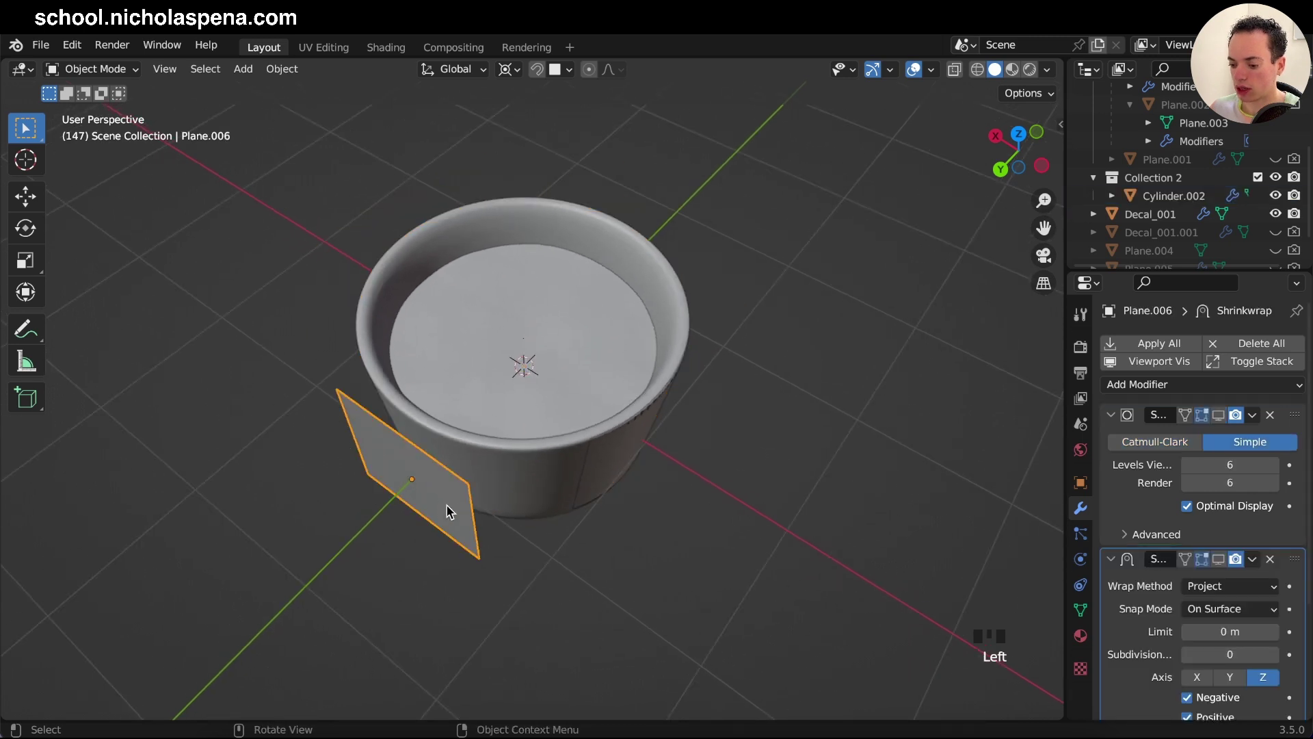
{"action": "key", "text": "r"}
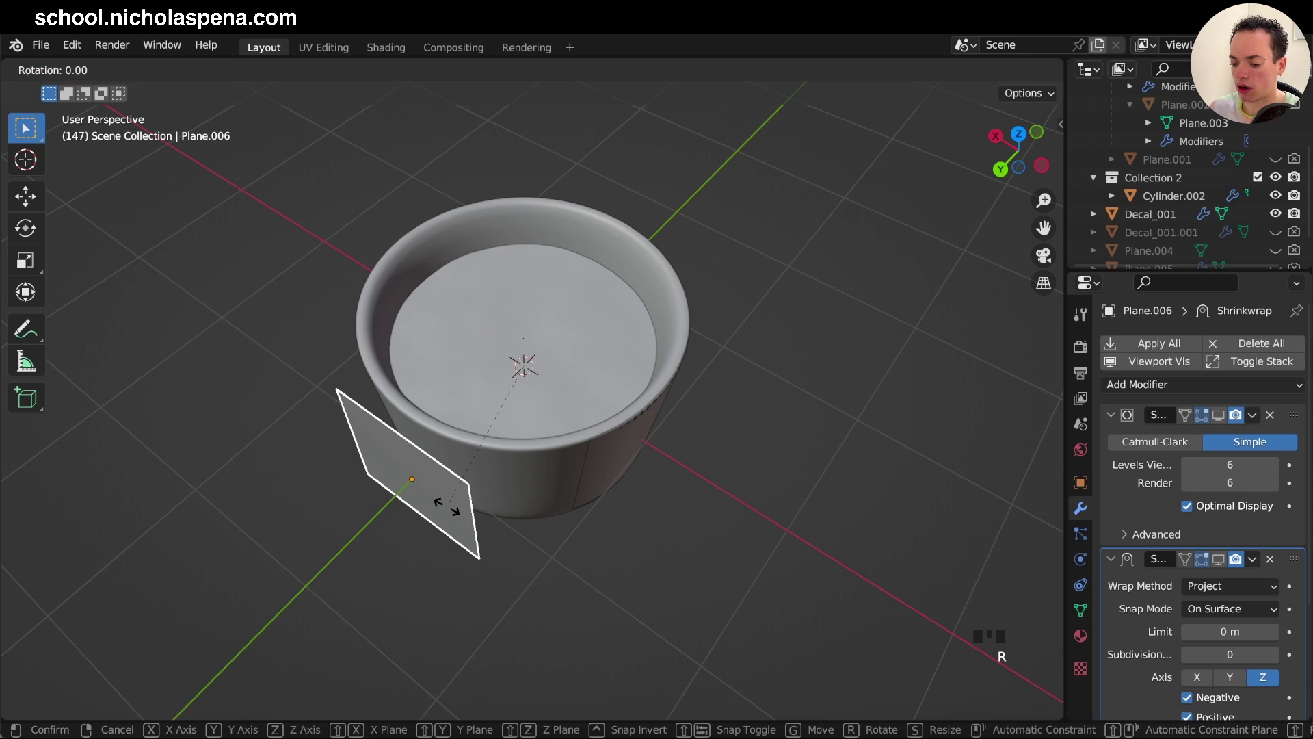
{"action": "key", "text": "z"}
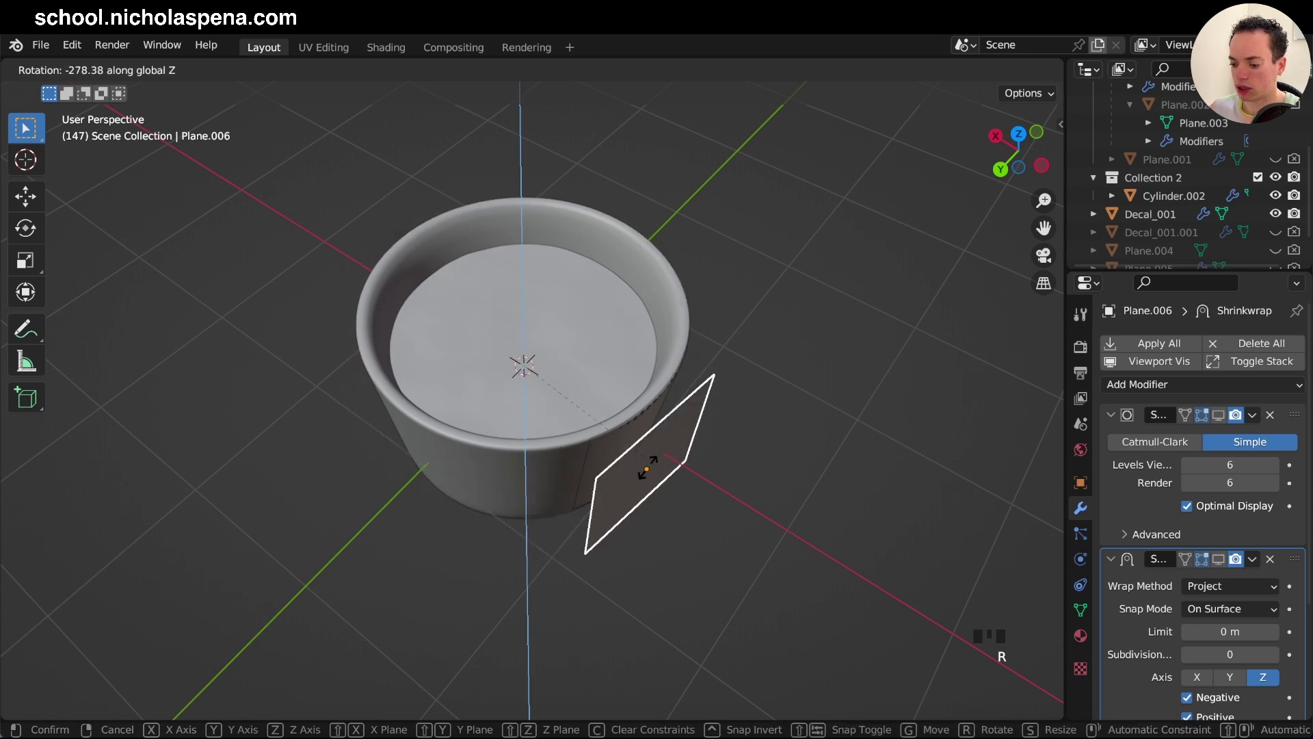
{"action": "left_click", "coordinate": [474, 540]}
{"action": "left_click", "coordinate": [508, 70]}
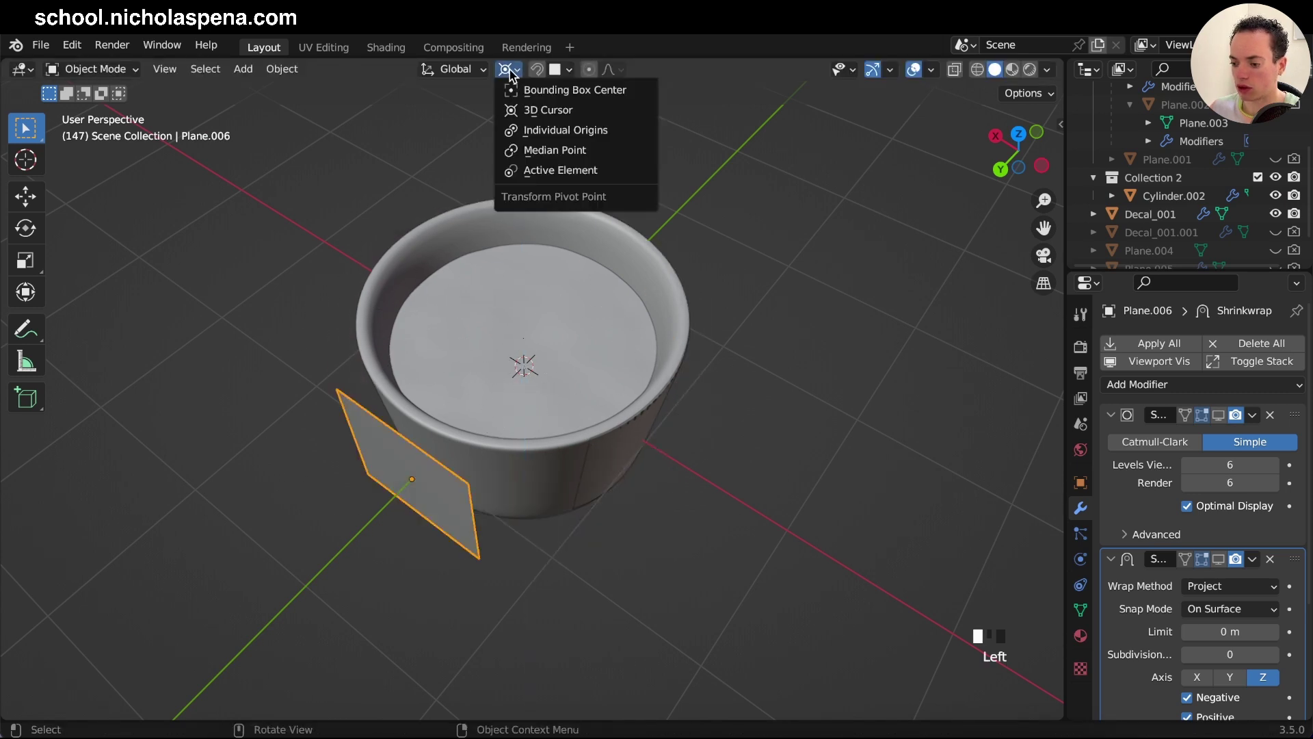
{"action": "left_click", "coordinate": [546, 109]}
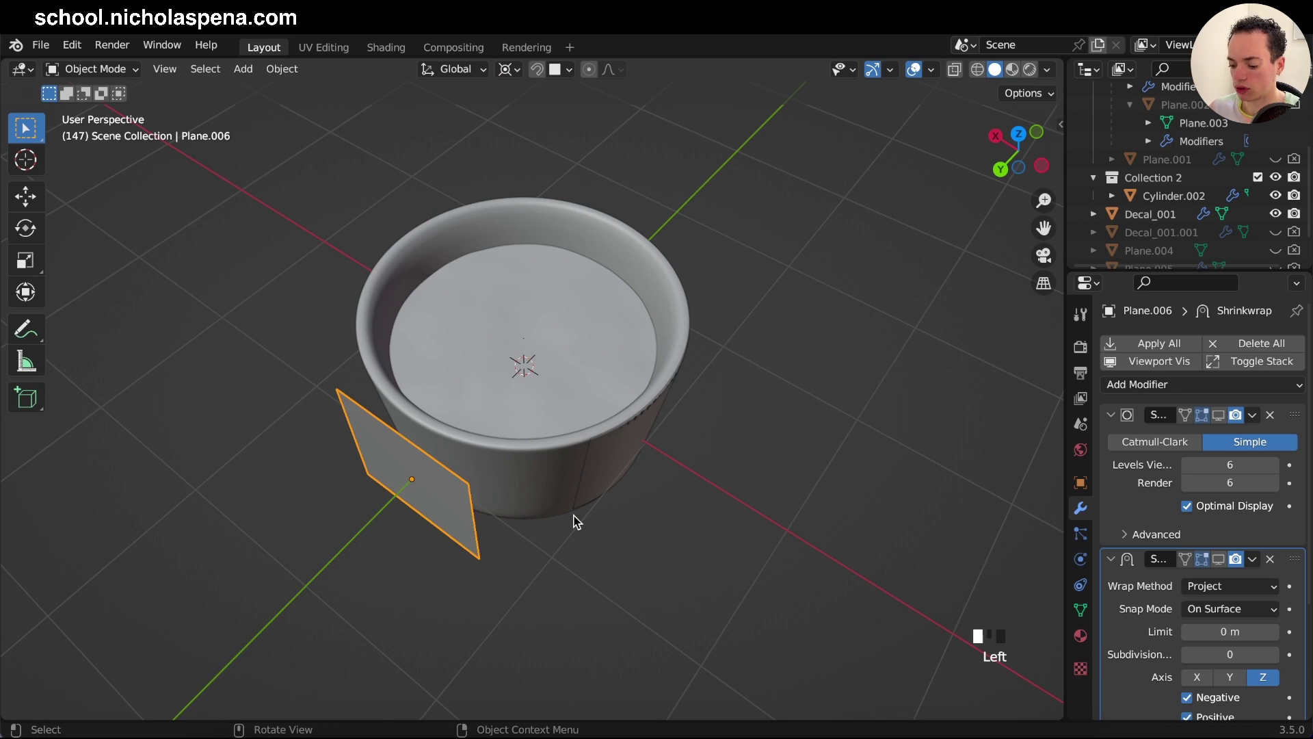
{"action": "key", "text": "r"}
{"action": "left_click", "coordinate": [651, 519]}
{"action": "middle_click_drag", "start_coordinate": [652, 519], "coordinate": [651, 519]}
Re-enable the viewport display of the plane's Subdivision and Shrinkwrap modifiers, switch to material preview shading and deselect the plane
{"action": "scroll", "coordinate": [652, 519], "scroll_direction": "up", "scroll_amount": 5}
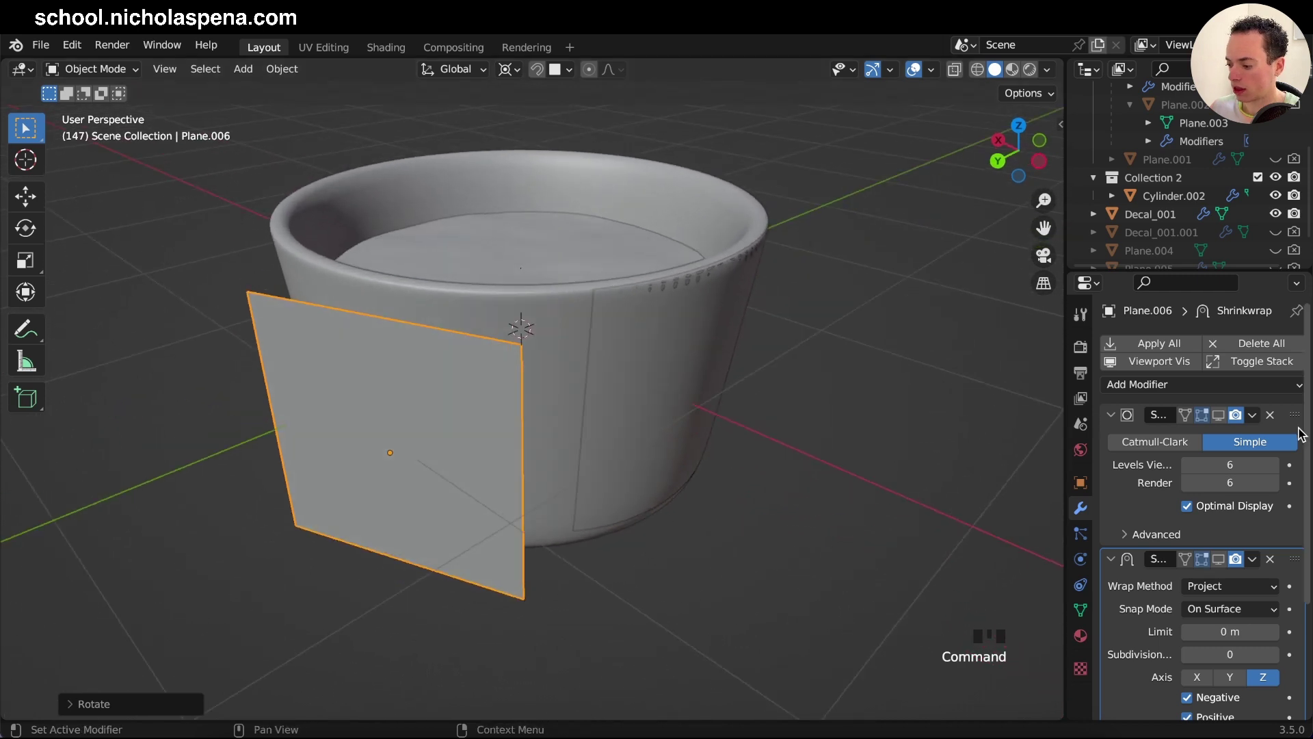
{"action": "left_click", "coordinate": [1217, 415]}
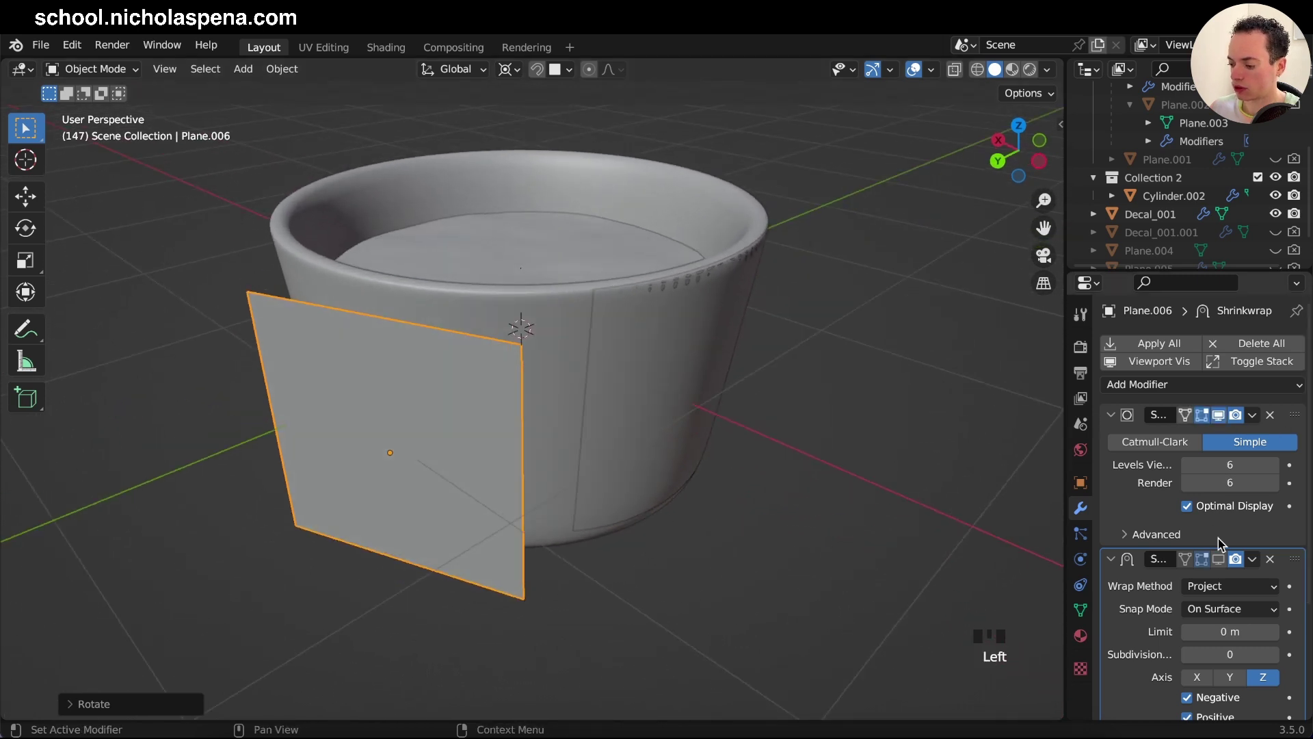
{"action": "left_click", "coordinate": [1220, 561]}
{"action": "scroll", "coordinate": [679, 424], "scroll_direction": "down", "scroll_amount": 10}
{"action": "scroll", "coordinate": [679, 424], "scroll_direction": "right", "scroll_amount": 4}
{"action": "left_click", "coordinate": [1013, 71]}
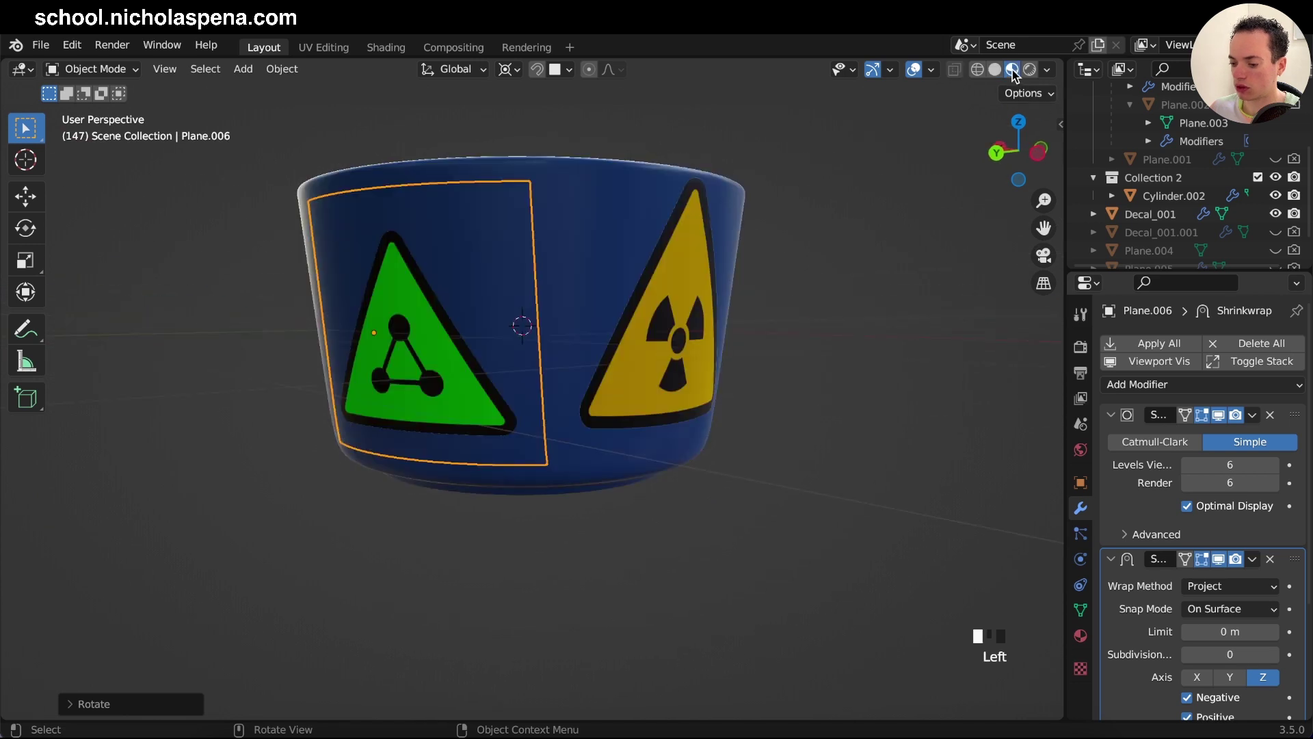
{"action": "left_click", "coordinate": [848, 323]}
Check the green decal on the cup's curved side and collapse the plane's Subdivision and Shrinkwrap modifier settings
{"action": "scroll", "coordinate": [848, 322], "scroll_direction": "left", "scroll_amount": 8}
{"action": "scroll", "coordinate": [848, 322], "scroll_direction": "right", "scroll_amount": 5}
{"action": "scroll", "coordinate": [848, 323], "scroll_direction": "up", "scroll_amount": 3, "text": "super"}
{"action": "scroll", "coordinate": [848, 322], "scroll_direction": "up", "scroll_amount": 1, "text": "super"}
{"action": "scroll", "coordinate": [848, 322], "scroll_direction": "right", "scroll_amount": 4}
{"action": "scroll", "coordinate": [848, 323], "scroll_direction": "left", "scroll_amount": 7}
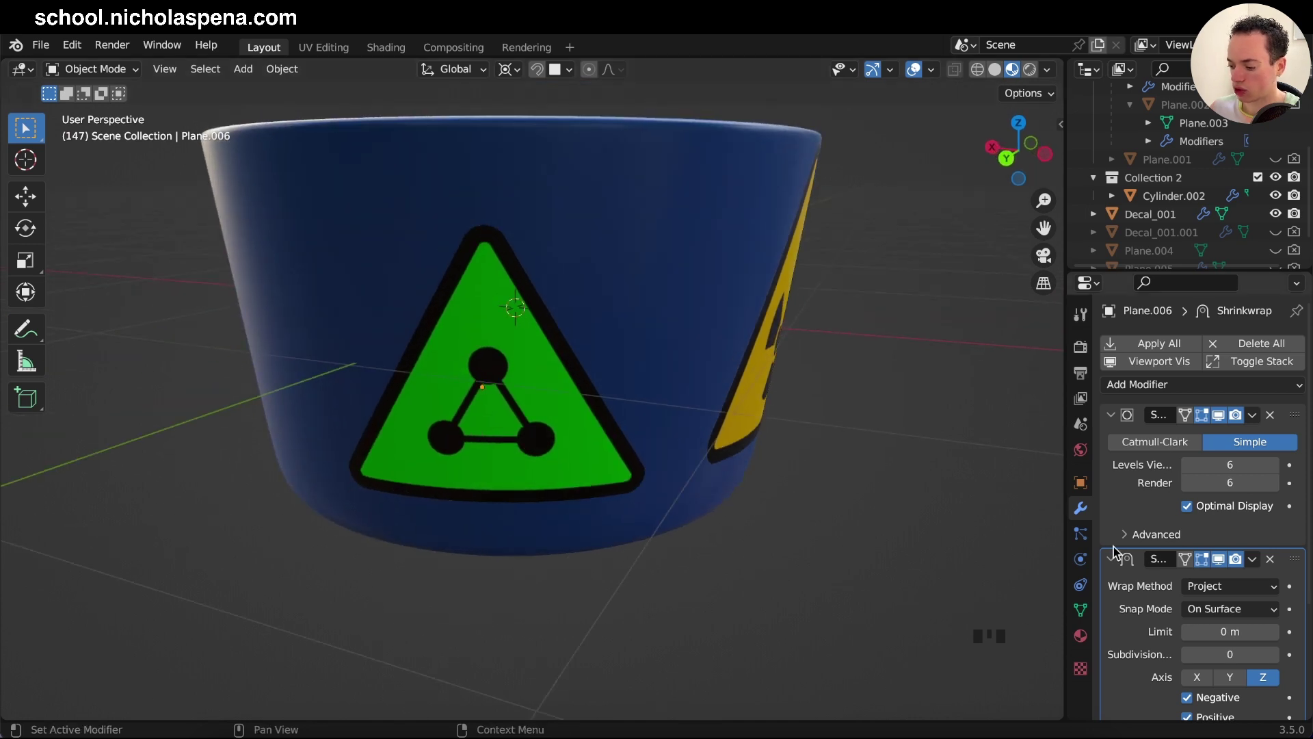
{"action": "left_click", "coordinate": [1111, 415]}
{"action": "left_click", "coordinate": [1111, 439]}
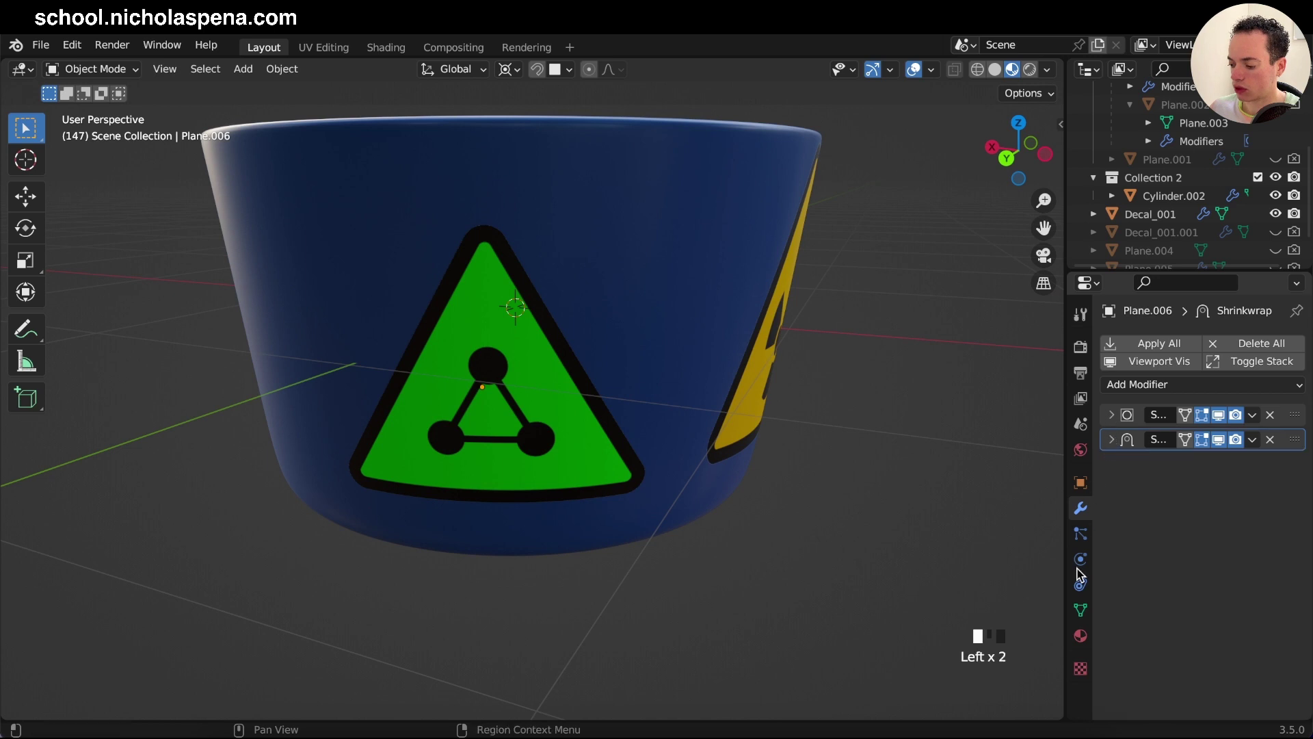
Show the green decal's material settings and widen the properties area so the full setting names are readable
{"action": "left_click", "coordinate": [1081, 636]}
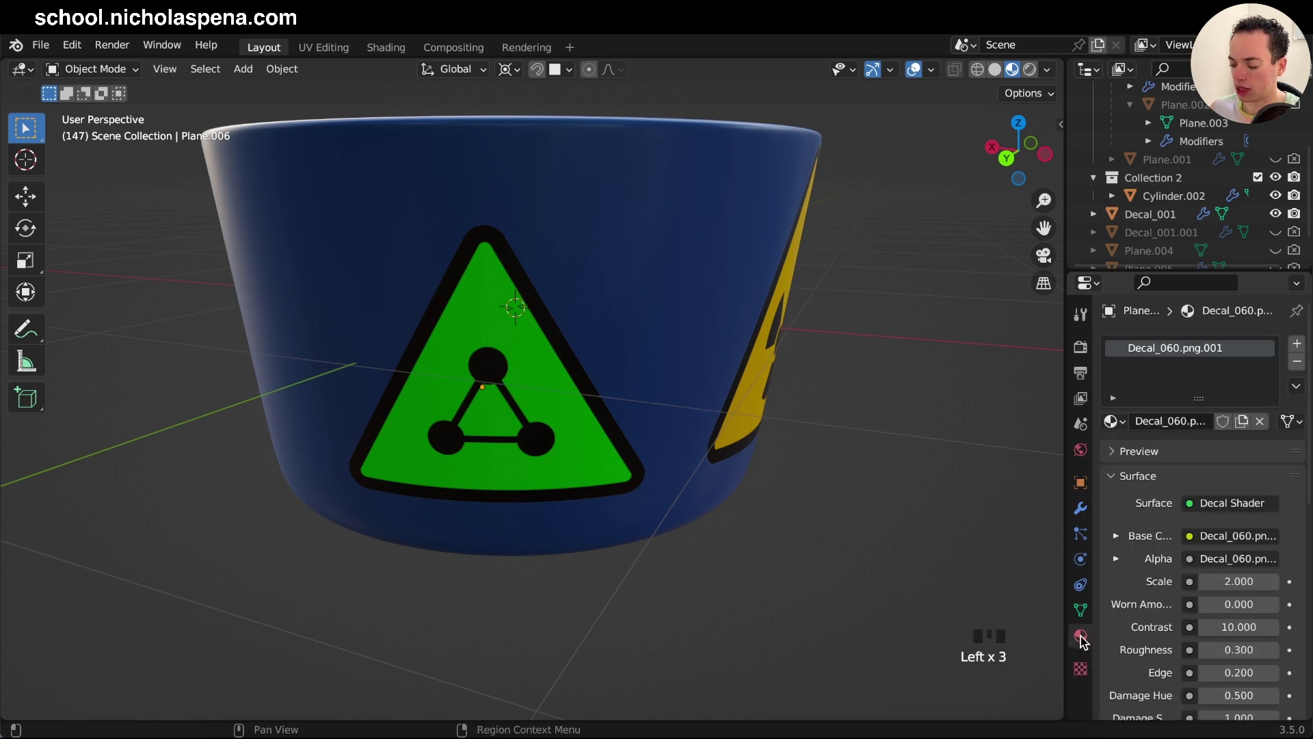
{"action": "scroll", "coordinate": [1129, 479], "scroll_direction": "down", "scroll_amount": 5}
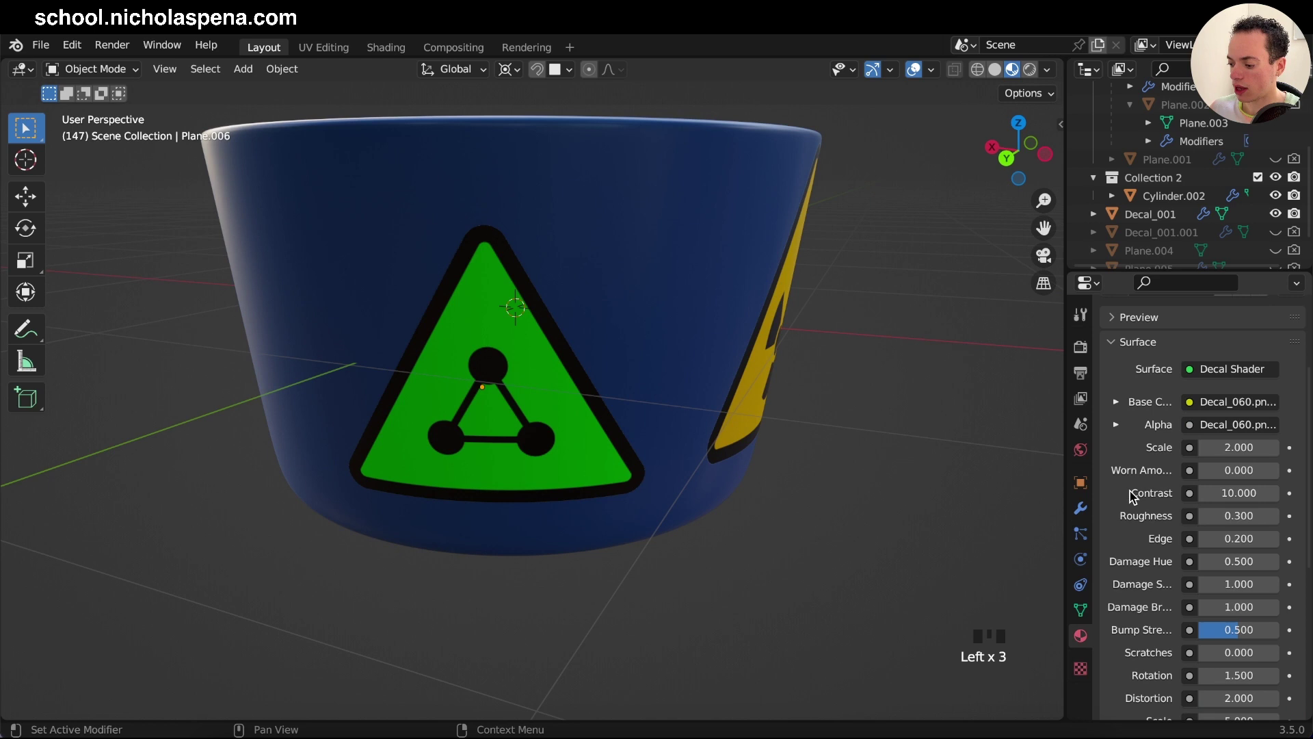
{"action": "left_click_drag", "start_coordinate": [1064, 534], "coordinate": [976, 534]}
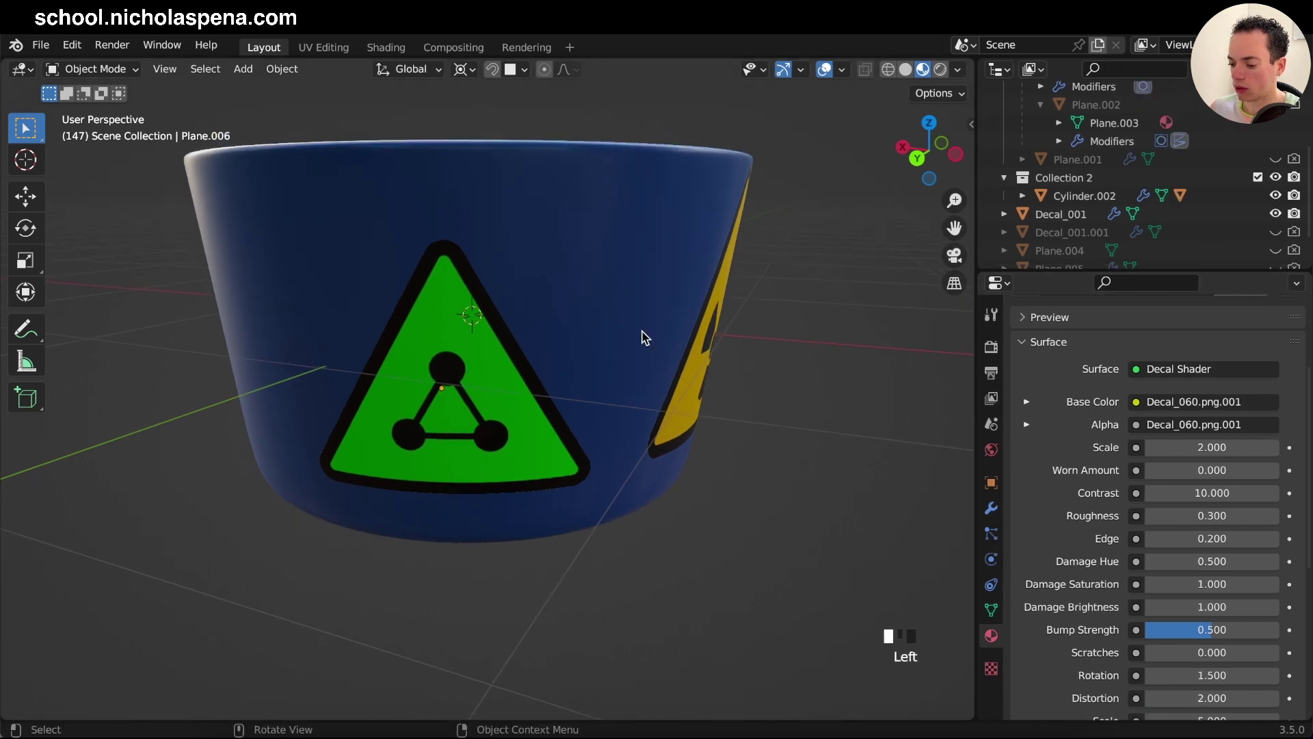
Make the yellow decal's material glossier with Roughness 0.1 and Specular about 0.784, and deselect the decal
{"action": "left_click", "coordinate": [691, 372]}
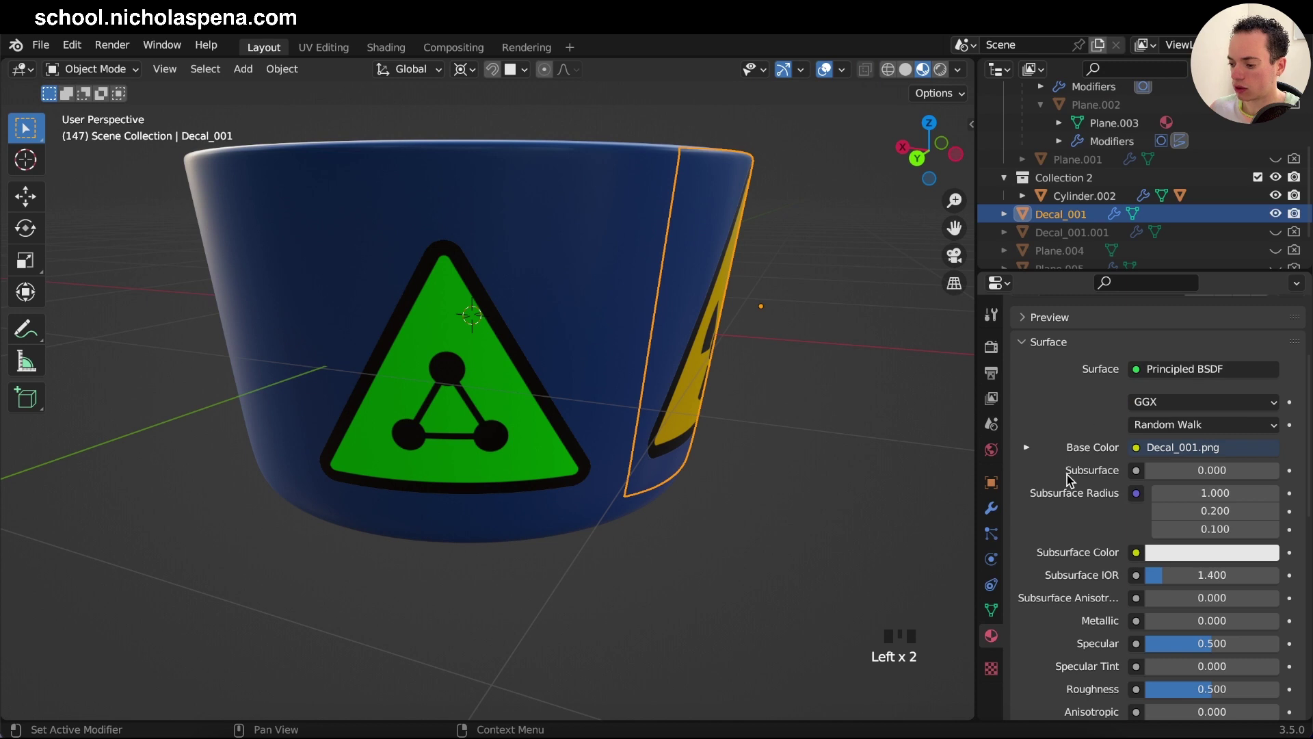
{"action": "scroll", "coordinate": [1068, 477], "scroll_direction": "down", "scroll_amount": 6}
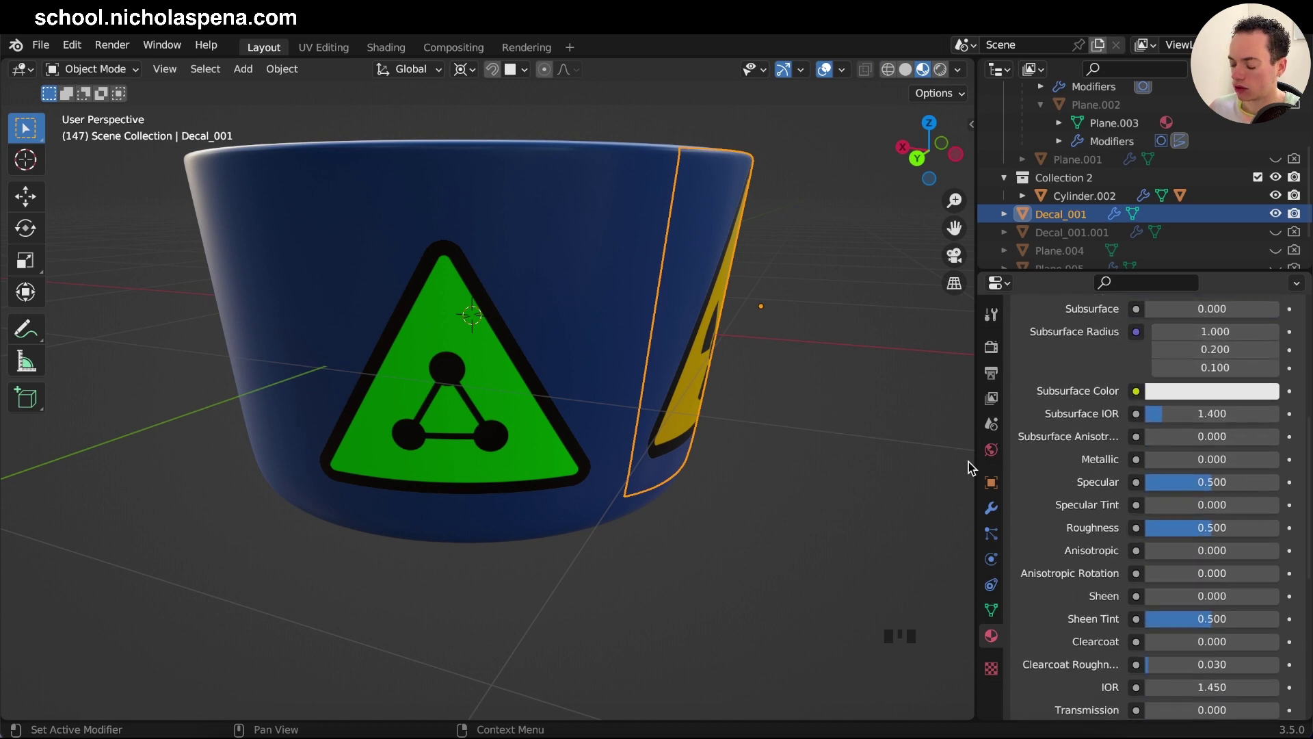
{"action": "scroll", "coordinate": [885, 428], "scroll_direction": "right", "scroll_amount": 10}
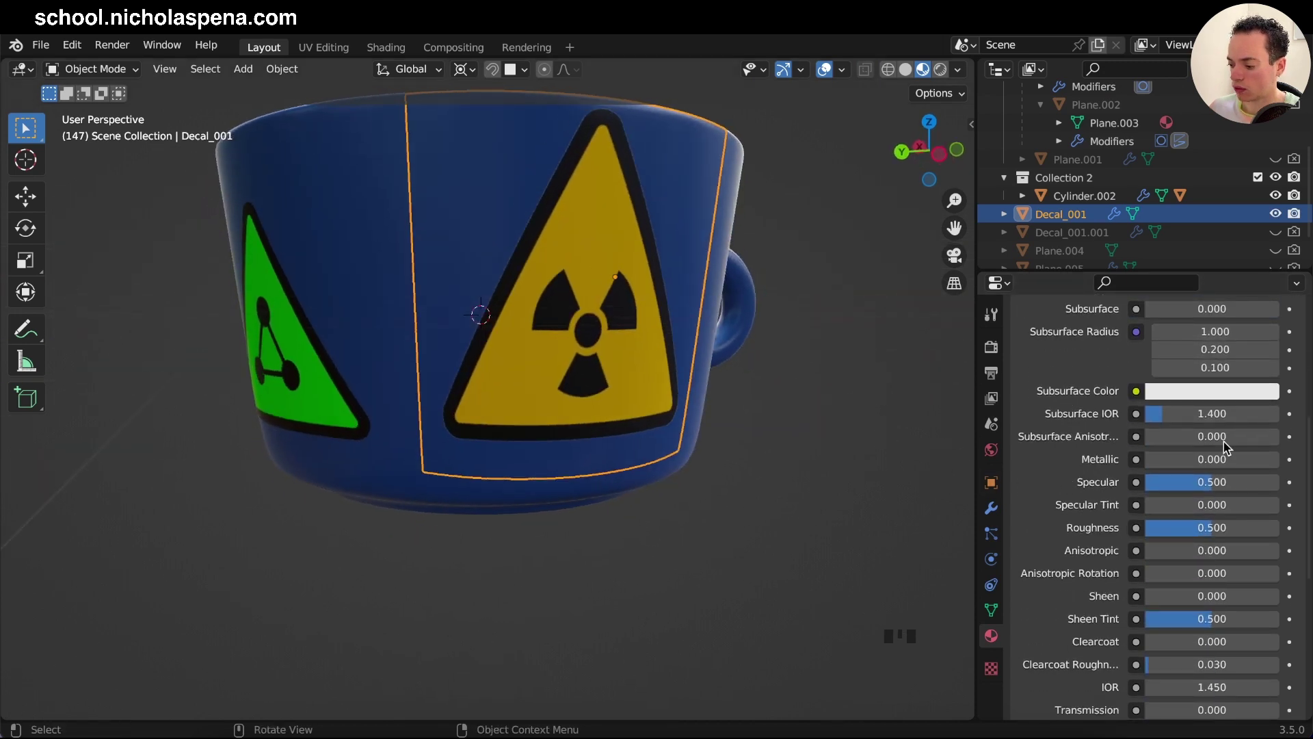
{"action": "left_click", "coordinate": [1224, 528]}
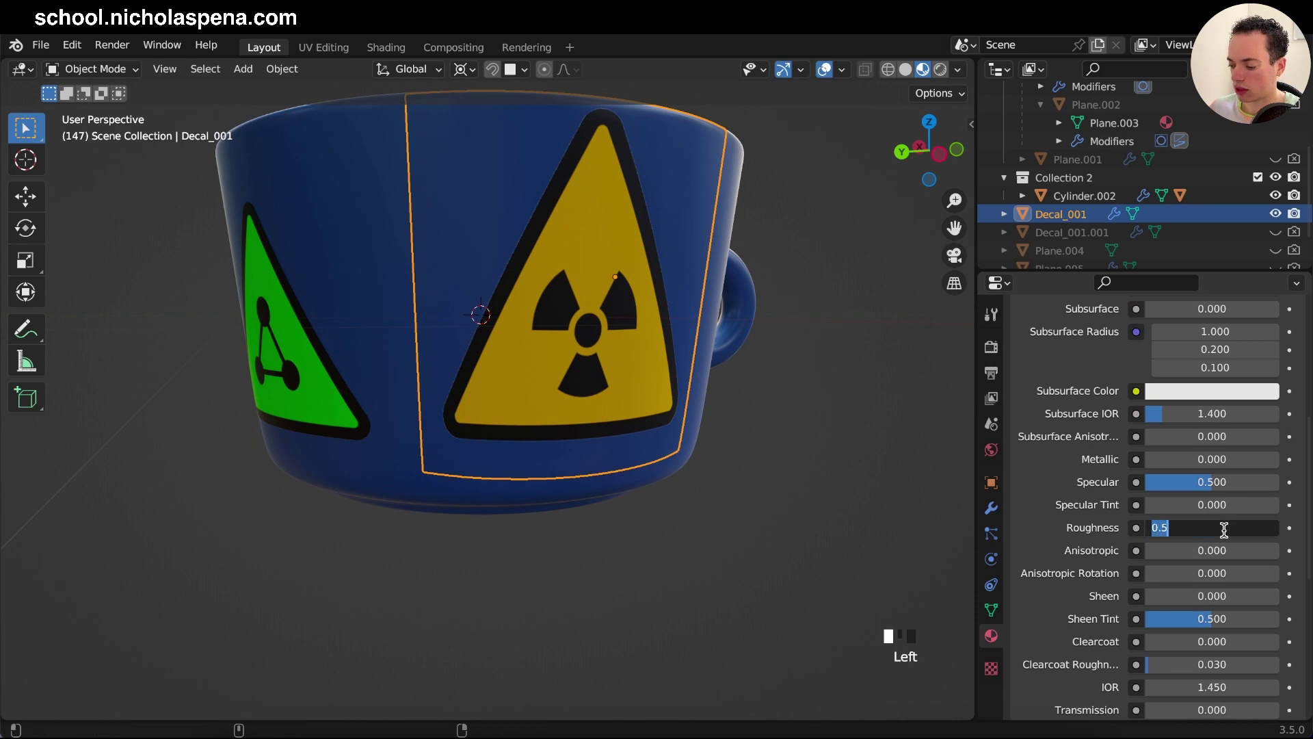
{"action": "type", "text": ".1"}
{"action": "key", "text": "Return"}
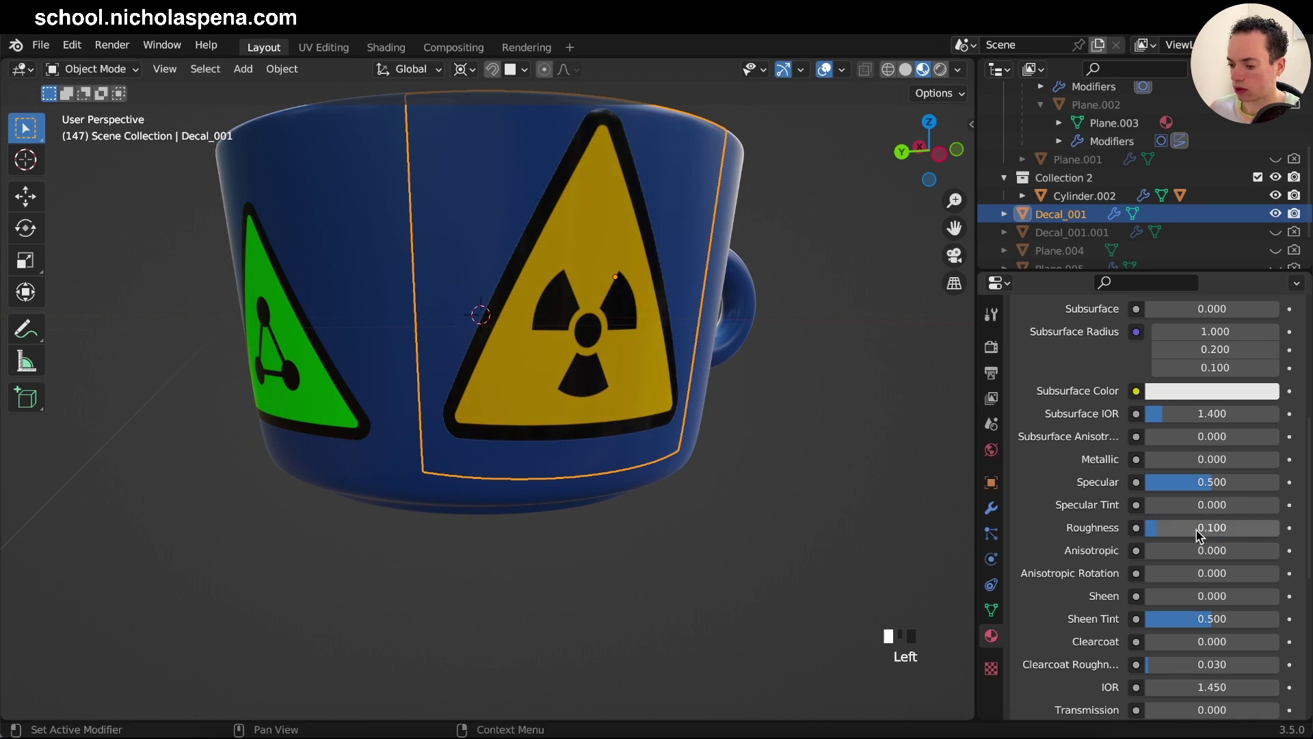
{"action": "middle_click_drag", "start_coordinate": [679, 351], "coordinate": [677, 349]}
{"action": "left_click_drag", "start_coordinate": [1214, 482], "coordinate": [1257, 482]}
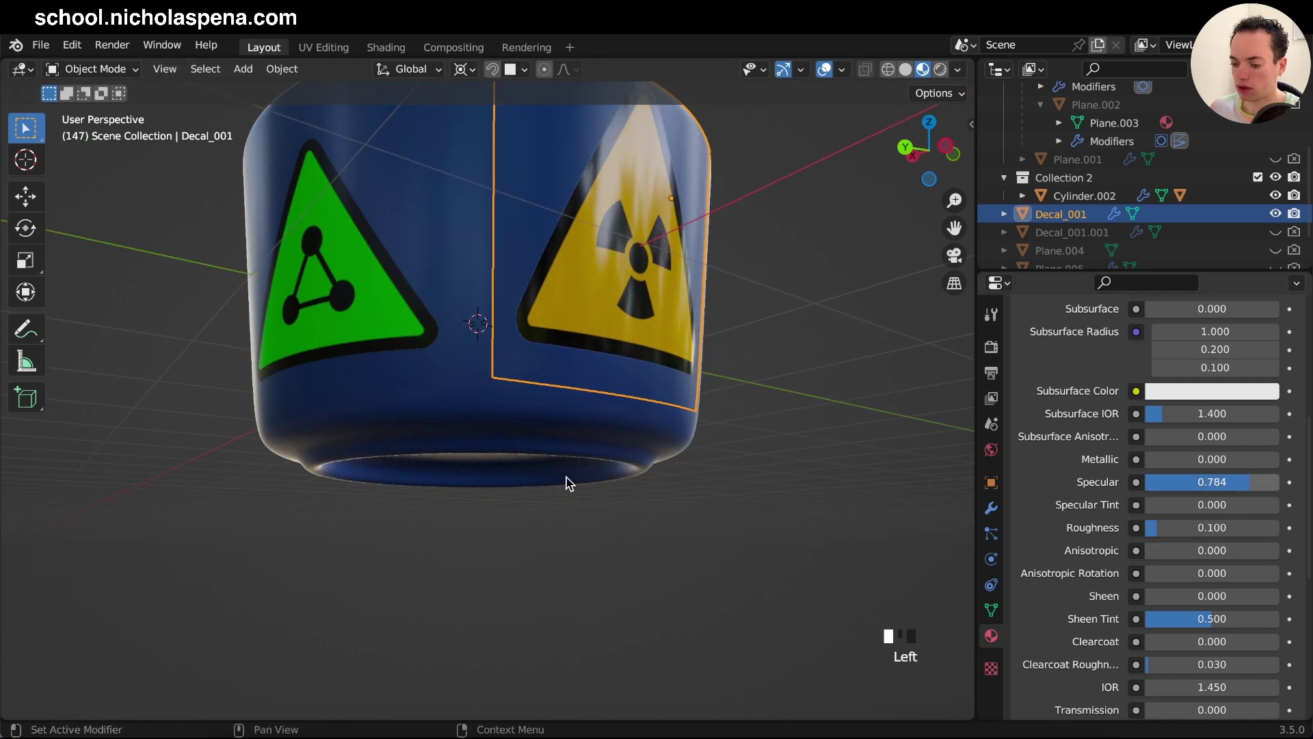
{"action": "left_click", "coordinate": [500, 484]}
Wear down the green decal's material with Scale 5.34, Worn Amount 1.54, Contrast 9.12 and Edge 0.42, and save the file
{"action": "left_click", "coordinate": [364, 285]}
{"action": "key", "text": "KP_Decimal"}
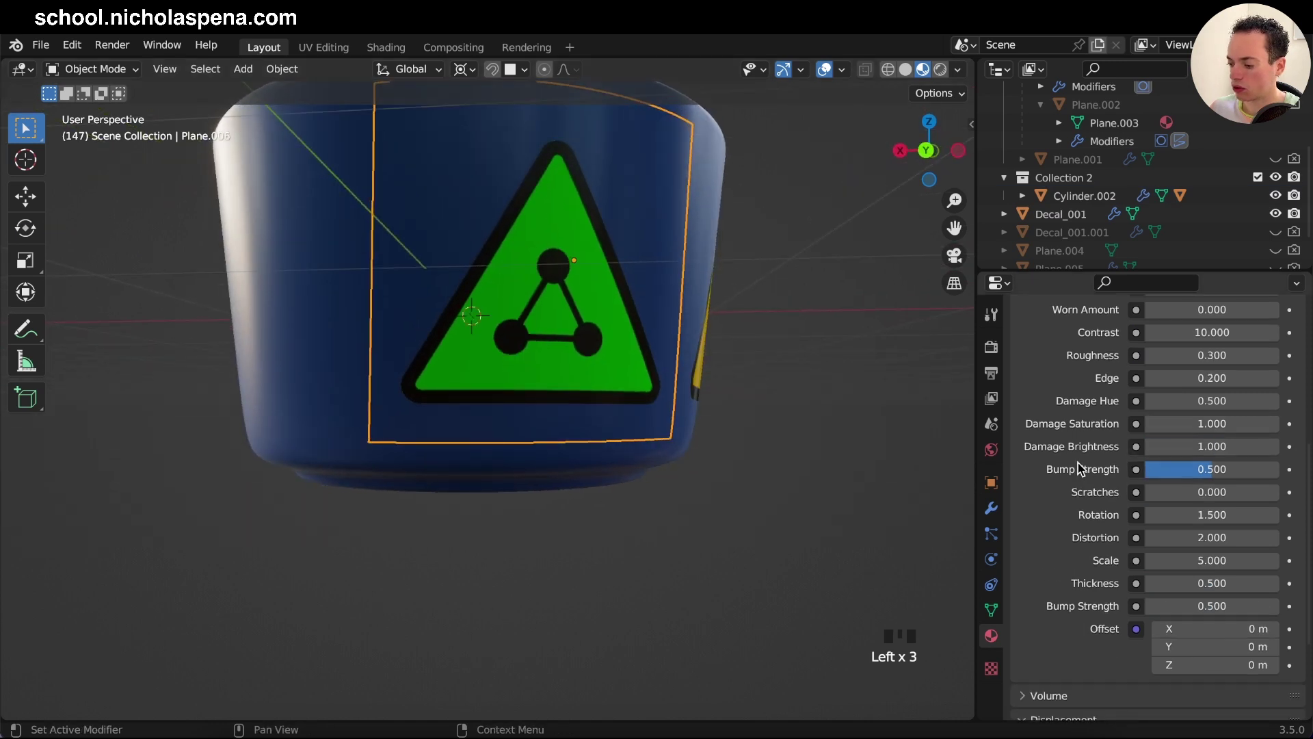
{"action": "scroll", "coordinate": [1079, 468], "scroll_direction": "up", "scroll_amount": 5}
{"action": "scroll", "coordinate": [1085, 470], "scroll_direction": "down", "scroll_amount": 1}
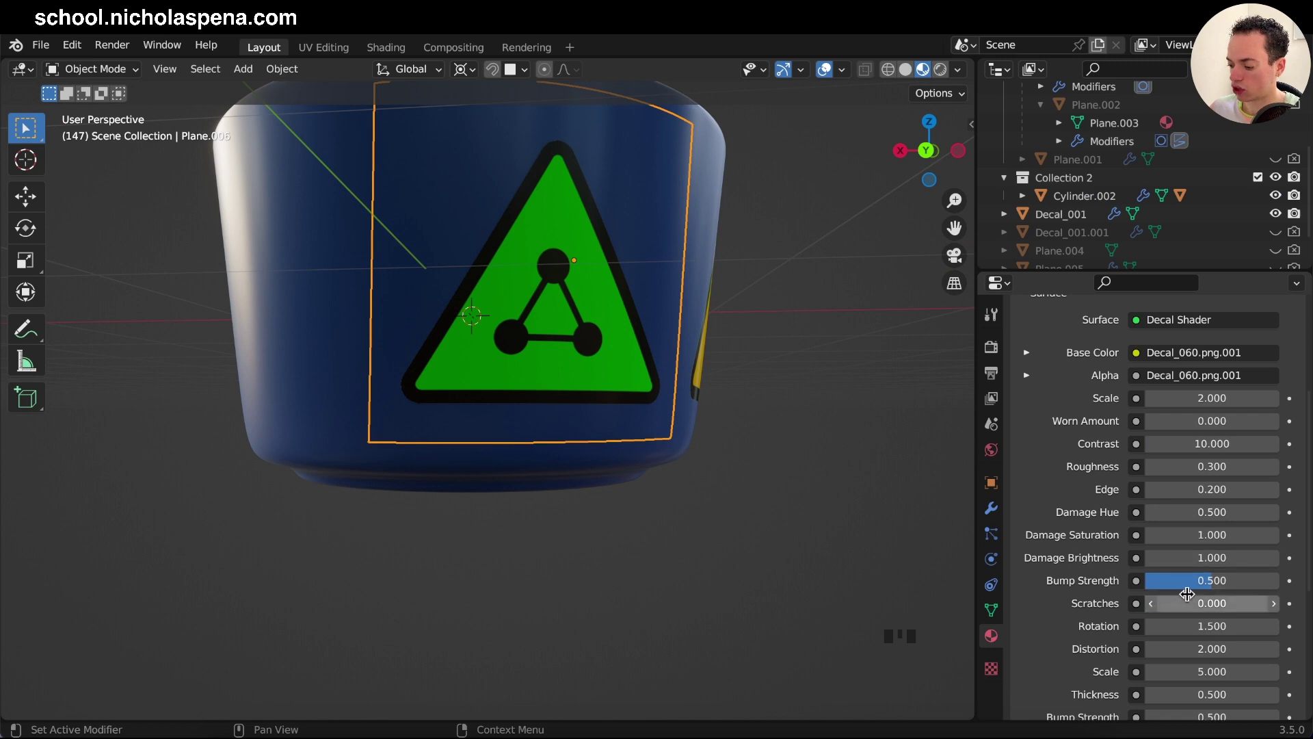
{"action": "mouse_move", "coordinate": [1184, 422]}
{"action": "left_mouse_down"}
{"action": "mouse_move", "coordinate": [1265, 422]}
{"action": "mouse_move", "coordinate": [1189, 421]}
{"action": "left_mouse_up"}
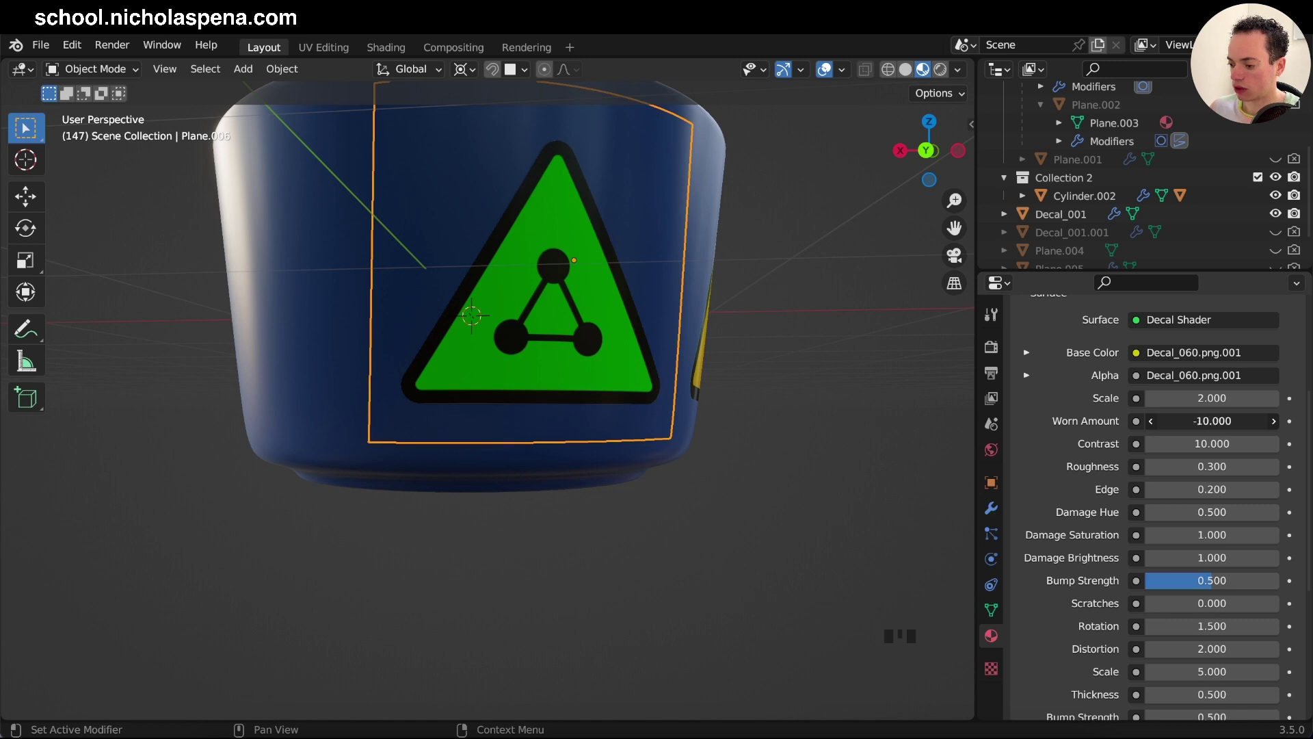
{"action": "left_click_drag", "start_coordinate": [1163, 421], "coordinate": [1216, 443]}
{"action": "scroll", "coordinate": [604, 359], "scroll_direction": "up", "scroll_amount": 5}
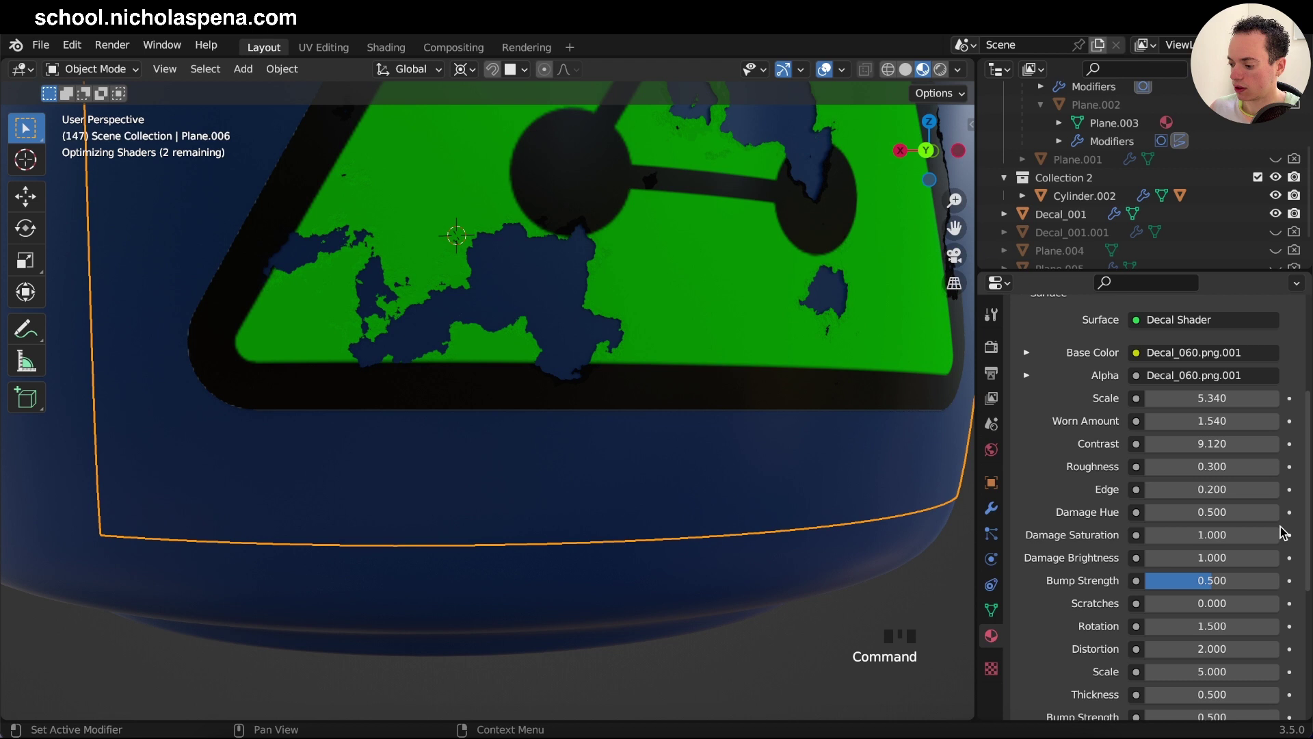
{"action": "left_click_drag", "start_coordinate": [1212, 489], "coordinate": [1234, 494], "text": "shift"}
{"action": "key", "text": "super+s"}
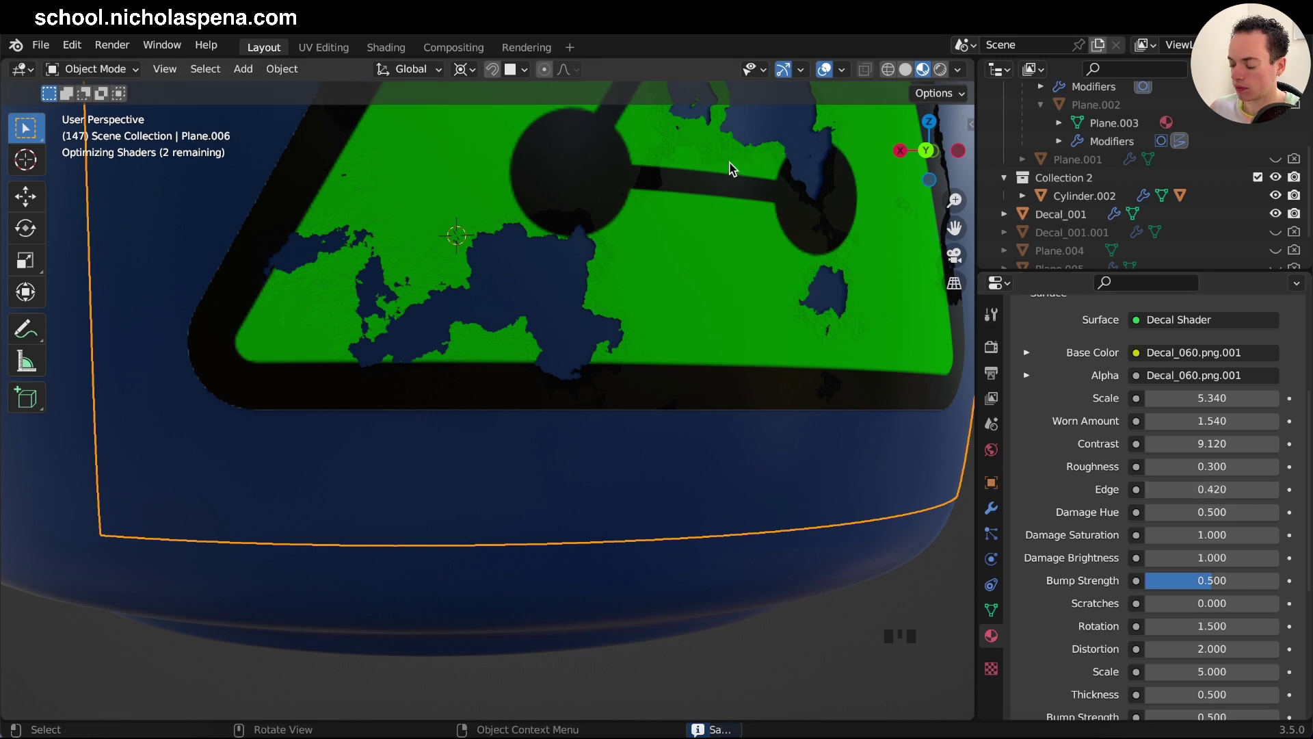
Set Scratches to 5 in the green decal's material and deselect the decal
{"action": "left_click_drag", "start_coordinate": [1212, 603], "coordinate": [1213, 603]}
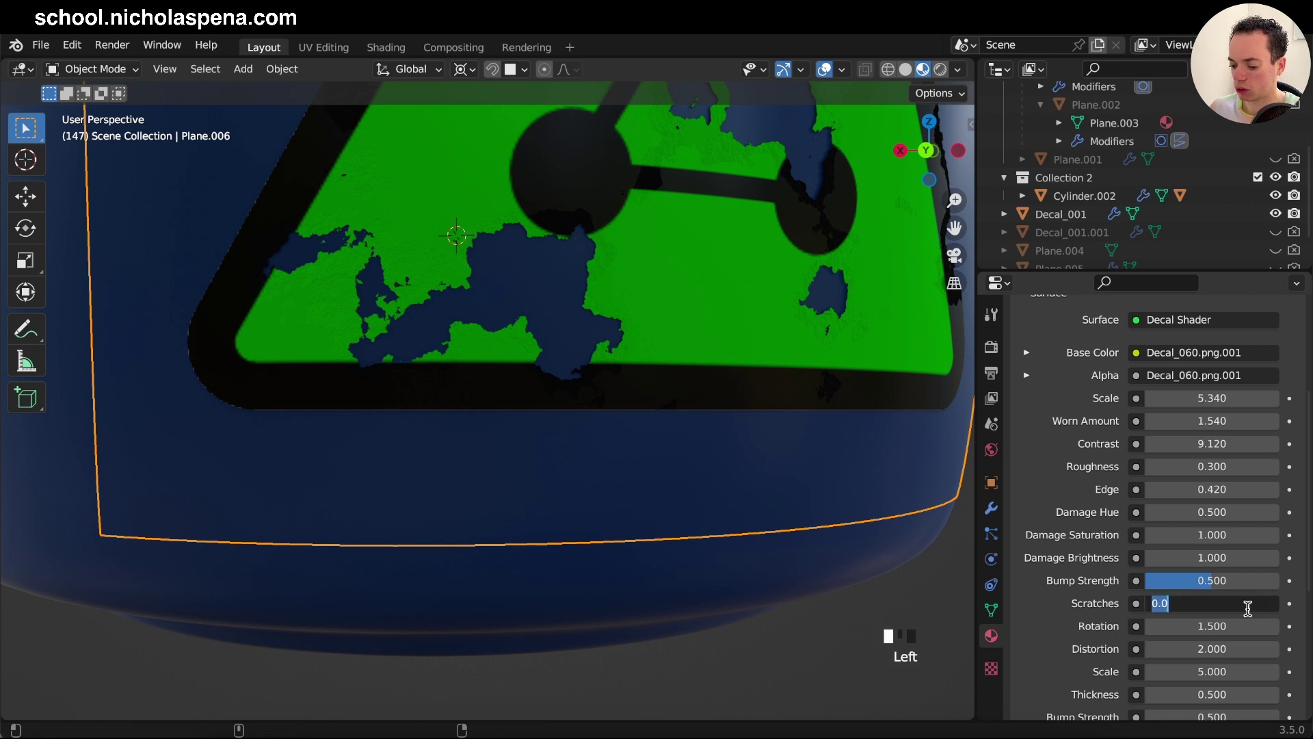
{"action": "type", "text": "5"}
{"action": "key", "text": "Return"}
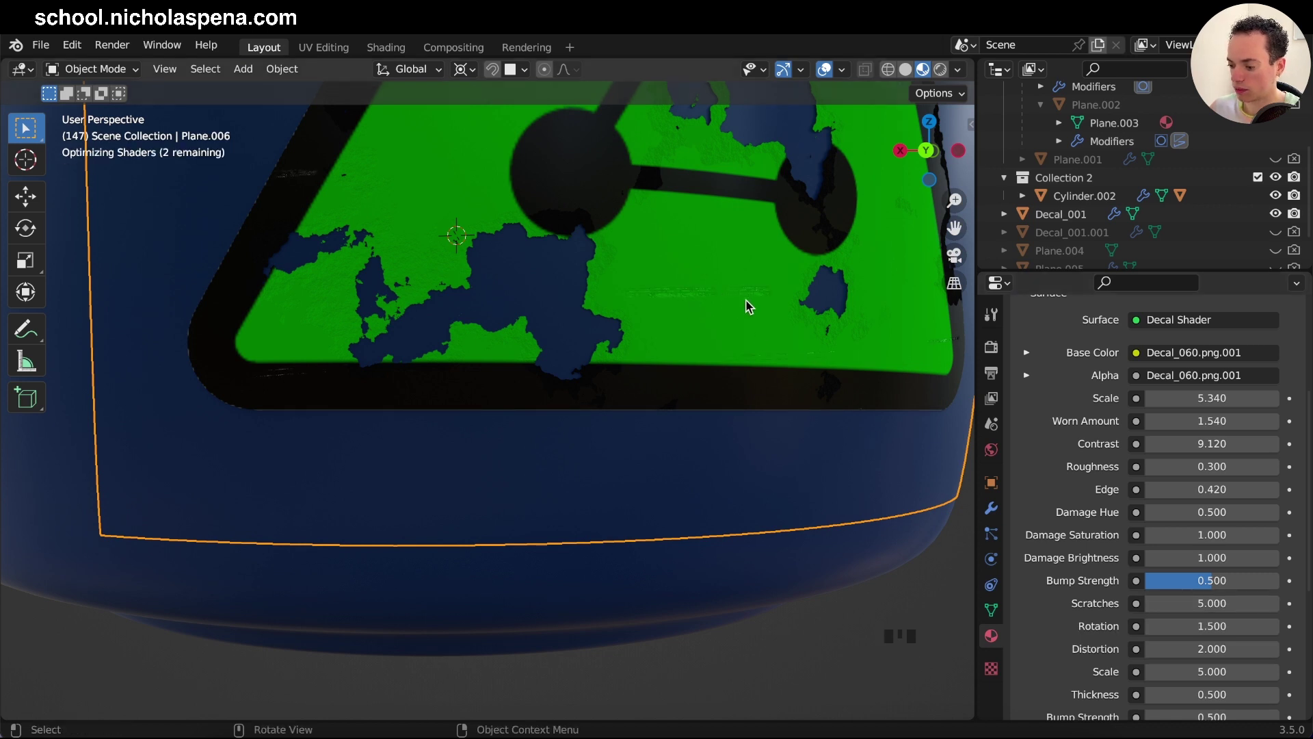
{"action": "scroll", "coordinate": [744, 302], "scroll_direction": "down", "scroll_amount": 5, "text": "super"}
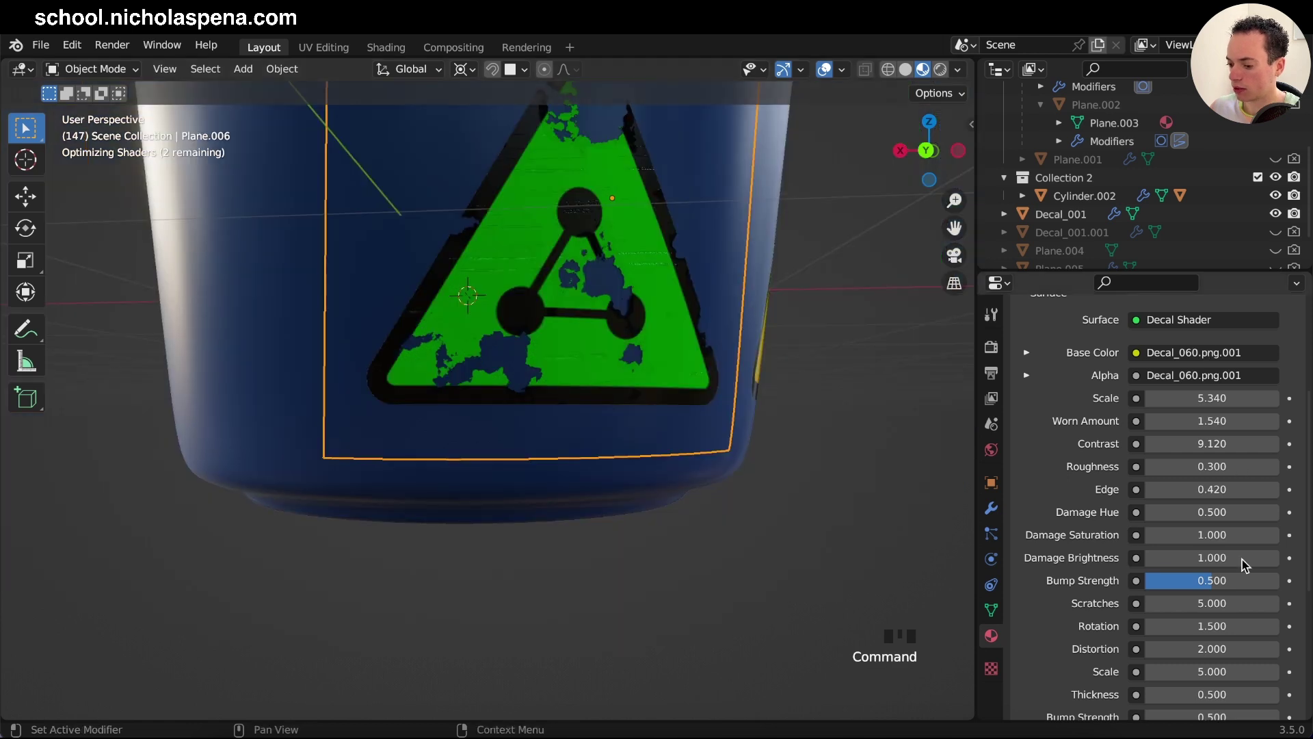
{"action": "scroll", "coordinate": [763, 490], "scroll_direction": "left", "scroll_amount": 10}
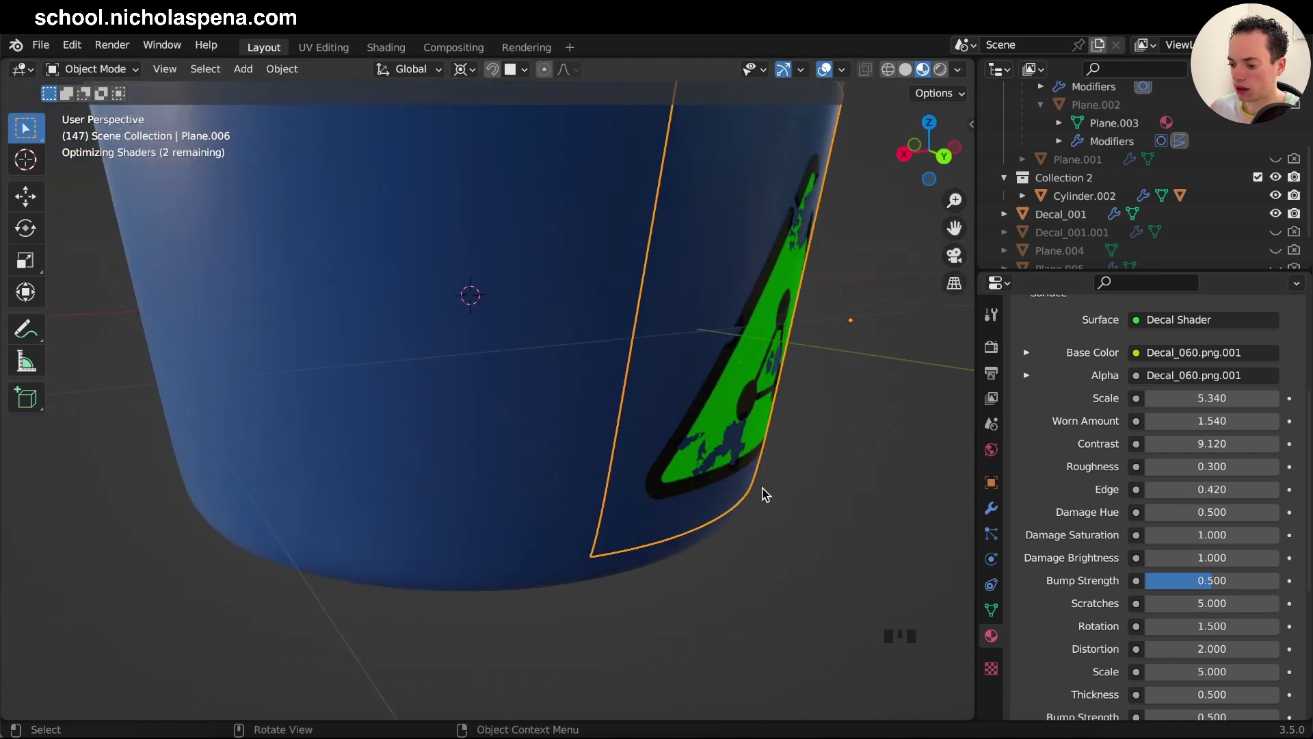
{"action": "scroll", "coordinate": [763, 490], "scroll_direction": "right", "scroll_amount": 15}
{"action": "left_click", "coordinate": [763, 490]}
Examine the worn green decal and the glossy yellow decal on the cup's curved surface from several angles
{"action": "scroll", "coordinate": [765, 495], "scroll_direction": "down", "scroll_amount": 8, "text": "super"}
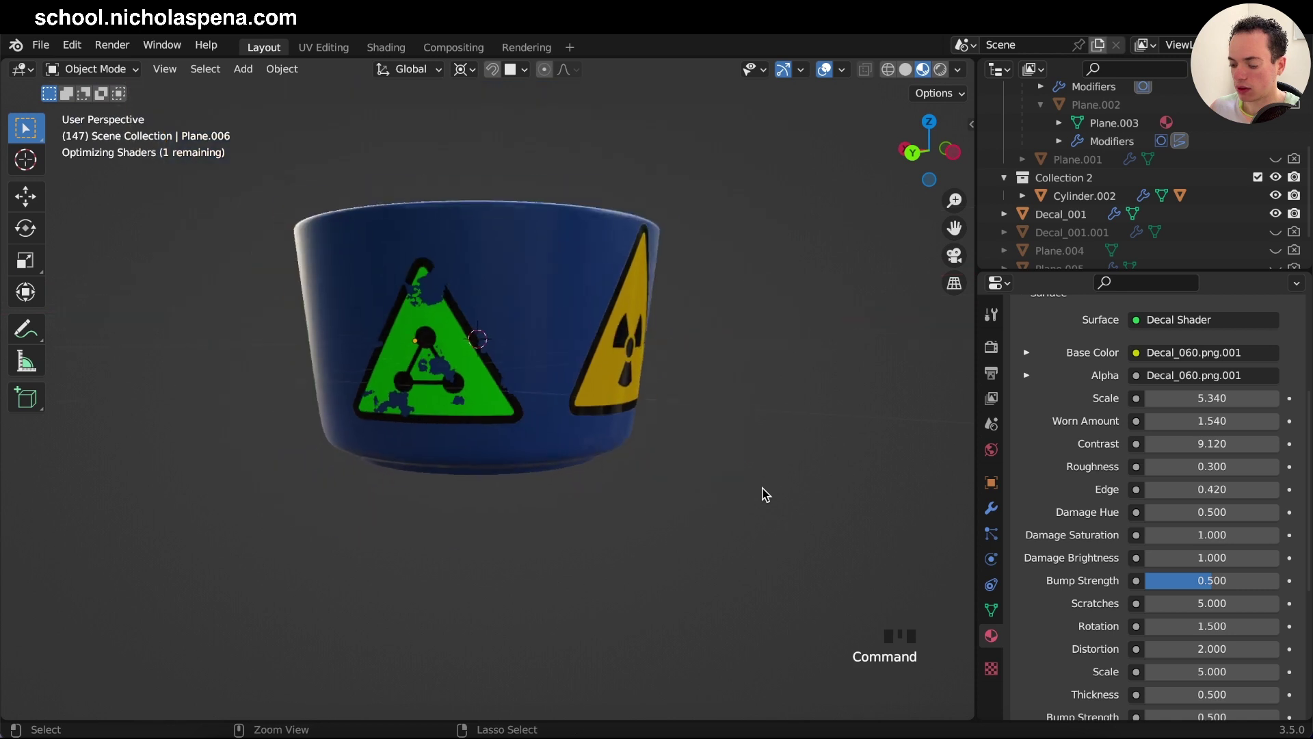
{"action": "scroll", "coordinate": [765, 495], "scroll_direction": "right", "scroll_amount": 10}
{"action": "scroll", "coordinate": [765, 496], "scroll_direction": "down", "scroll_amount": 8}
{"action": "scroll", "coordinate": [765, 495], "scroll_direction": "left", "scroll_amount": 10}
{"action": "scroll", "coordinate": [766, 495], "scroll_direction": "up", "scroll_amount": 8}
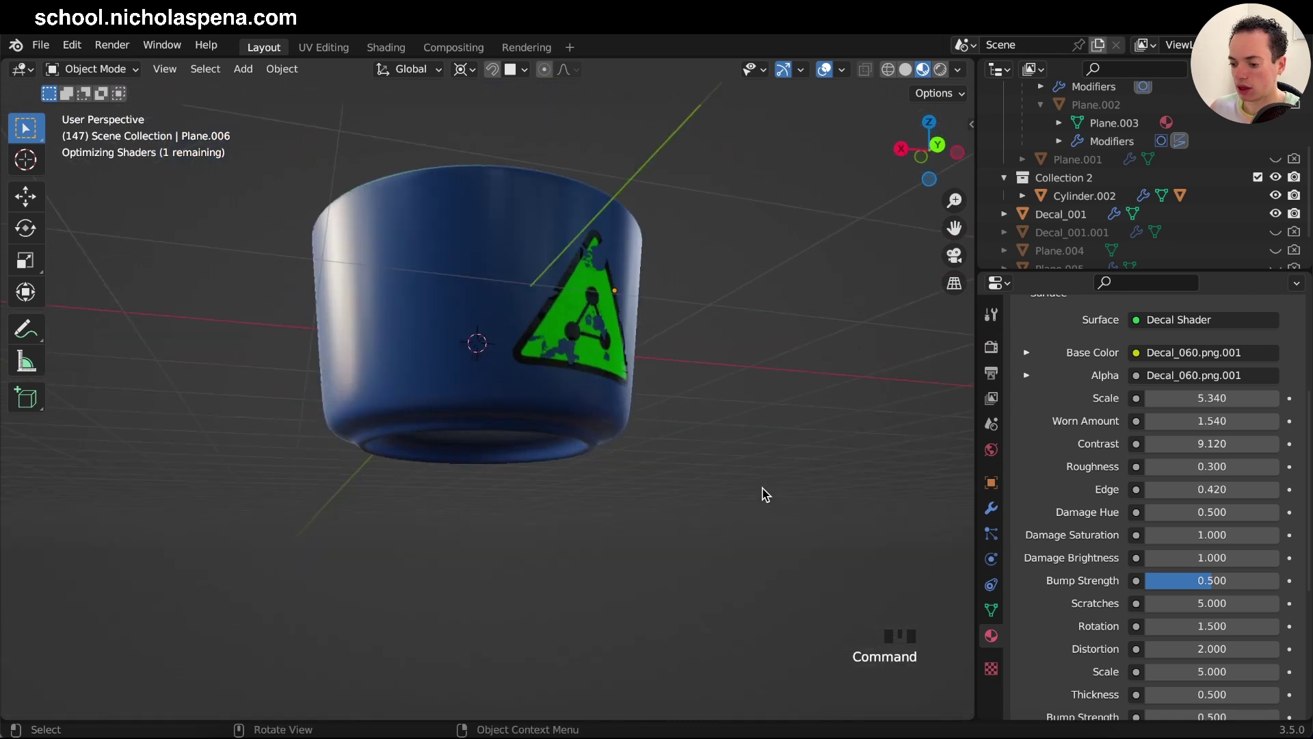
{"action": "scroll", "coordinate": [766, 496], "scroll_direction": "right", "scroll_amount": 10}
{"action": "scroll", "coordinate": [766, 495], "scroll_direction": "down", "scroll_amount": 3}
{"action": "scroll", "coordinate": [765, 494], "scroll_direction": "down", "scroll_amount": 10}
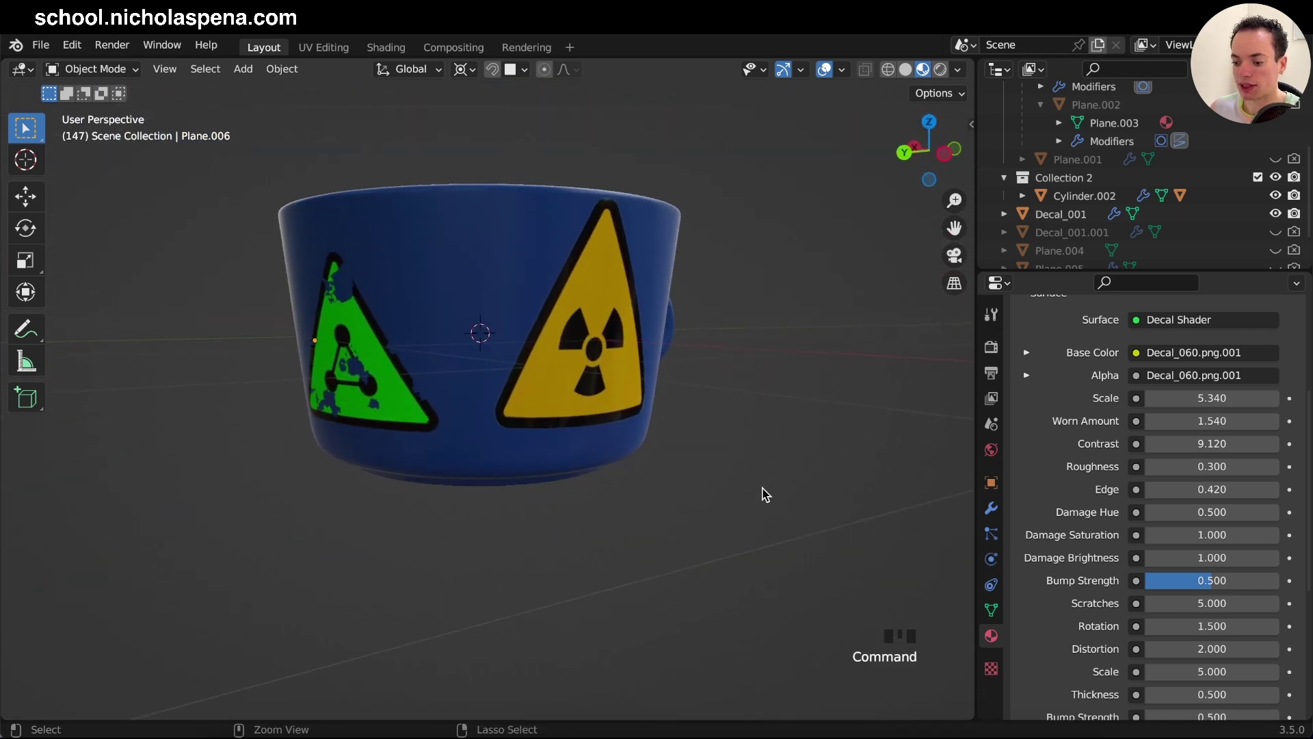
{"action": "scroll", "coordinate": [765, 495], "scroll_direction": "left", "scroll_amount": 6}
{"action": "scroll", "coordinate": [765, 494], "scroll_direction": "up", "scroll_amount": 6}
{"action": "scroll", "coordinate": [765, 494], "scroll_direction": "right", "scroll_amount": 5}
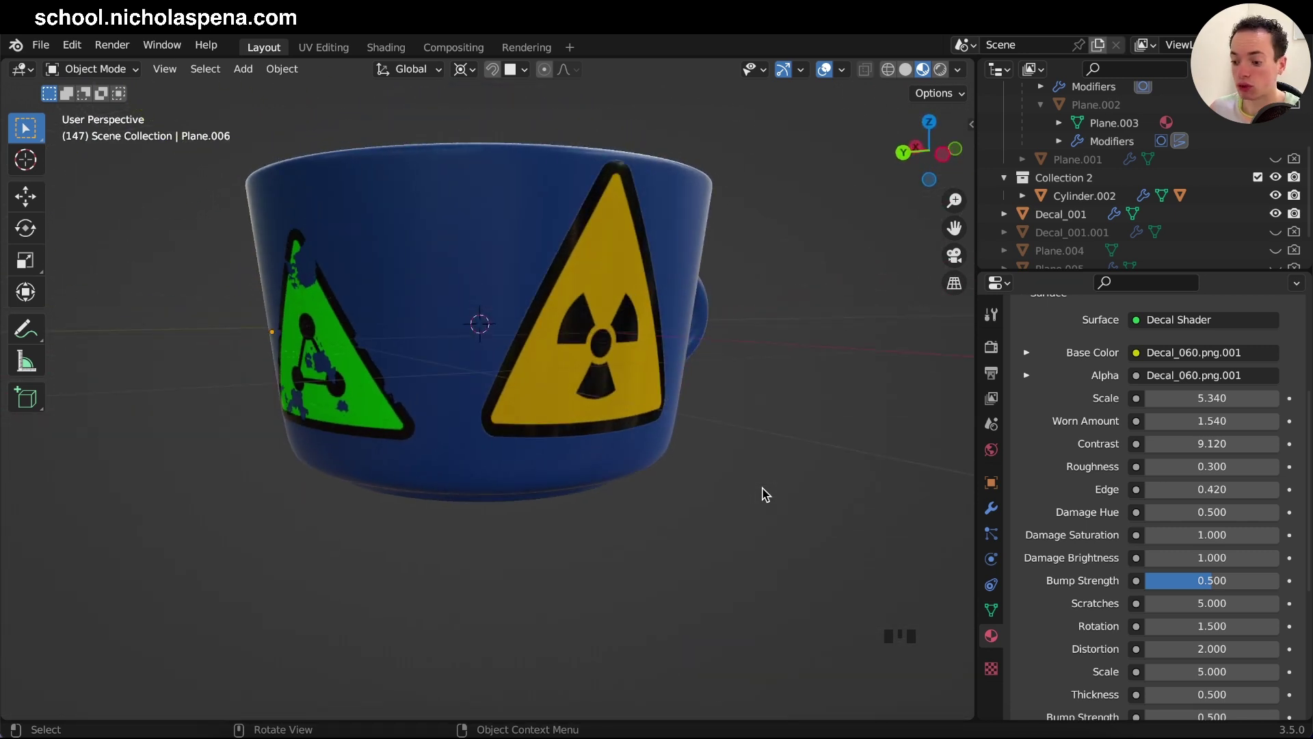
{"action": "scroll", "coordinate": [765, 495], "scroll_direction": "down", "scroll_amount": 6}
{"action": "scroll", "coordinate": [765, 495], "scroll_direction": "left", "scroll_amount": 5}
{"action": "scroll", "coordinate": [766, 495], "scroll_direction": "up", "scroll_amount": 5}
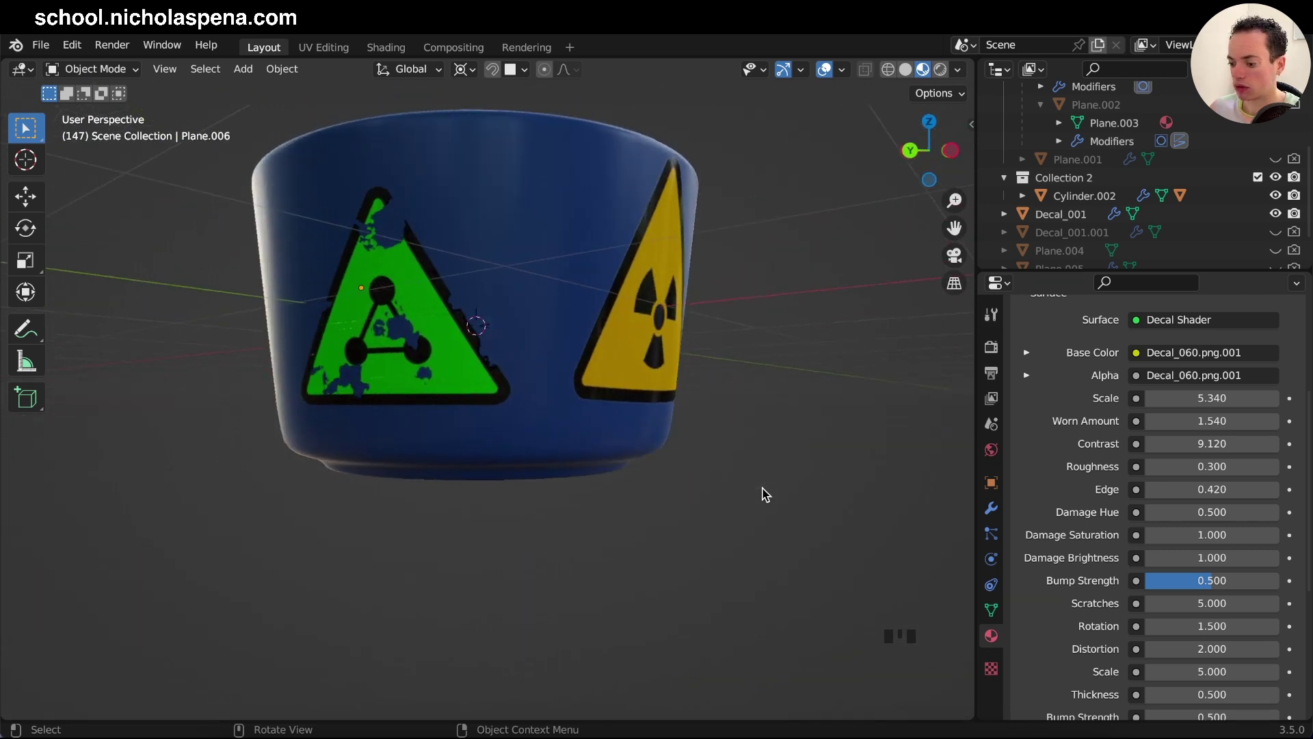
{"action": "scroll", "coordinate": [765, 496], "scroll_direction": "down", "scroll_amount": 5}
{"action": "scroll", "coordinate": [765, 495], "scroll_direction": "left", "scroll_amount": 5}
{"action": "scroll", "coordinate": [764, 495], "scroll_direction": "up", "scroll_amount": 5}
{"action": "scroll", "coordinate": [764, 494], "scroll_direction": "right", "scroll_amount": 4}
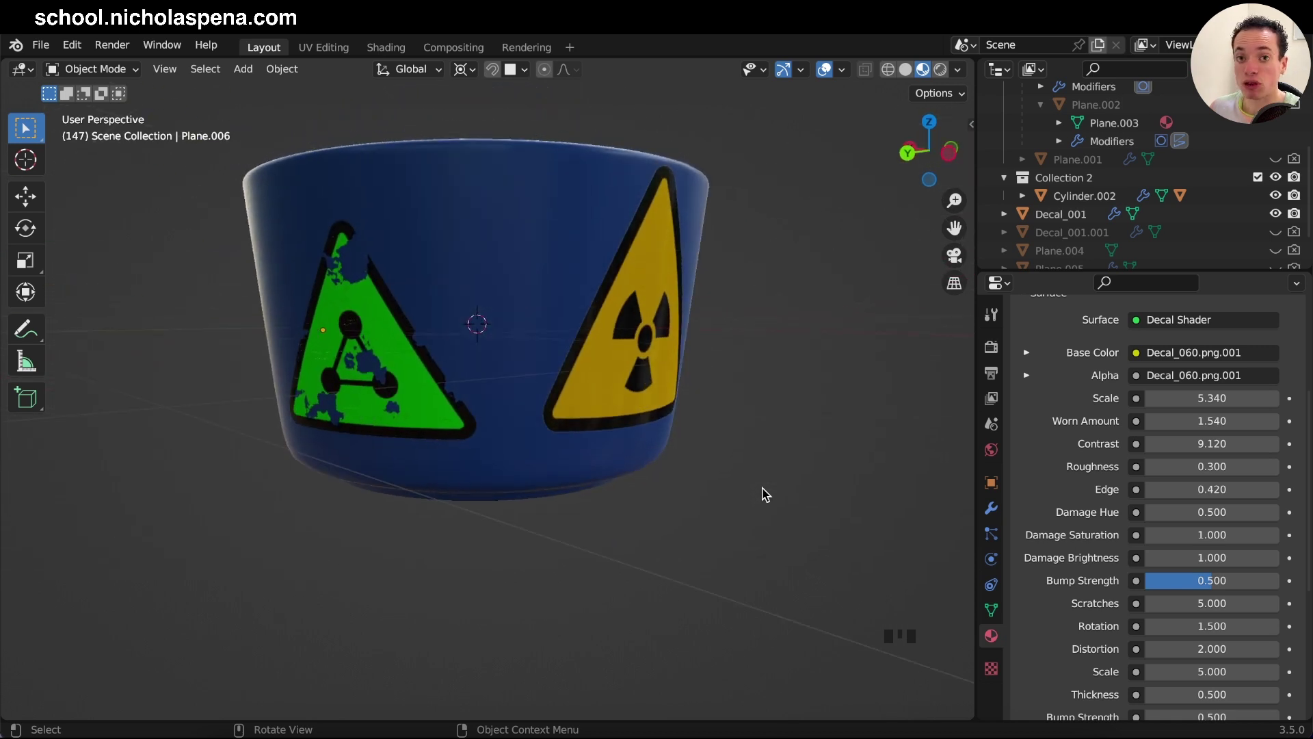
{"action": "scroll", "coordinate": [765, 495], "scroll_direction": "left", "scroll_amount": 3}
{"action": "scroll", "coordinate": [766, 495], "scroll_direction": "up", "scroll_amount": 2}
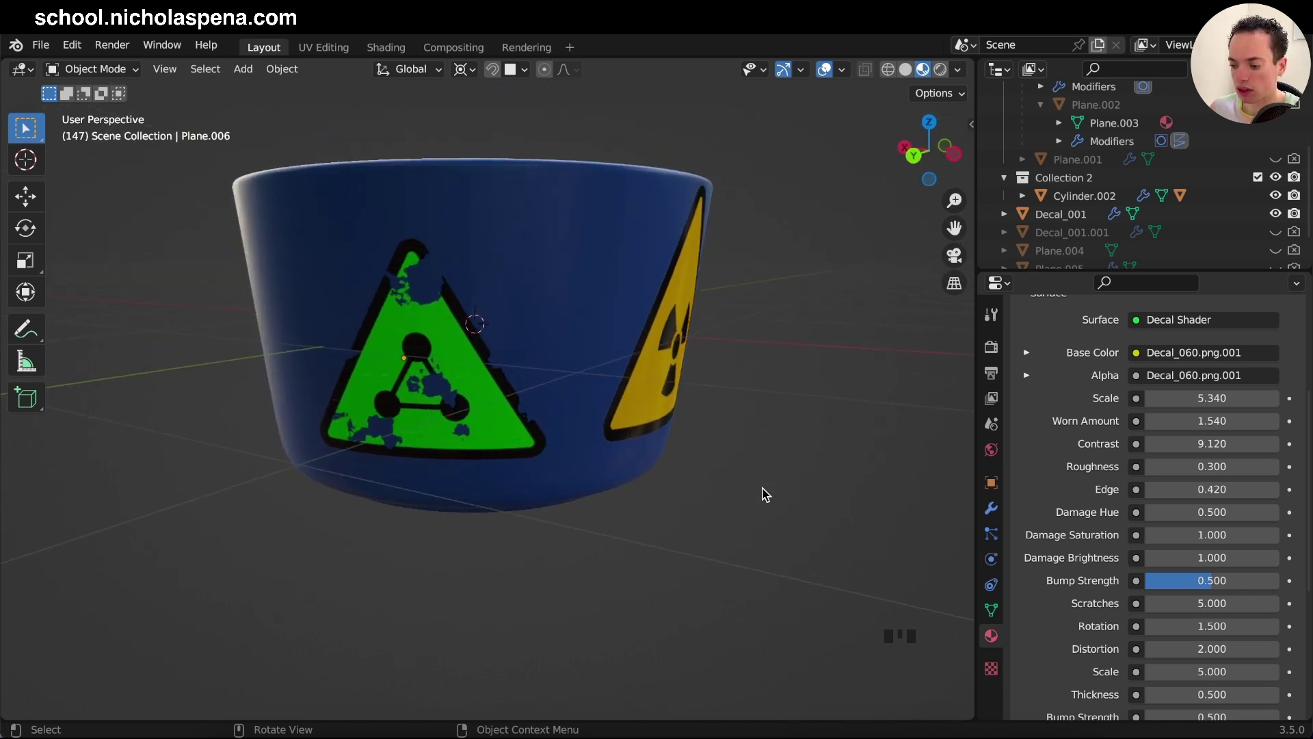
{"action": "scroll", "coordinate": [766, 495], "scroll_direction": "right", "scroll_amount": 7}
{"action": "scroll", "coordinate": [765, 494], "scroll_direction": "down", "scroll_amount": 3}
{"action": "scroll", "coordinate": [766, 495], "scroll_direction": "left", "scroll_amount": 6}
{"action": "scroll", "coordinate": [765, 494], "scroll_direction": "up", "scroll_amount": 4}
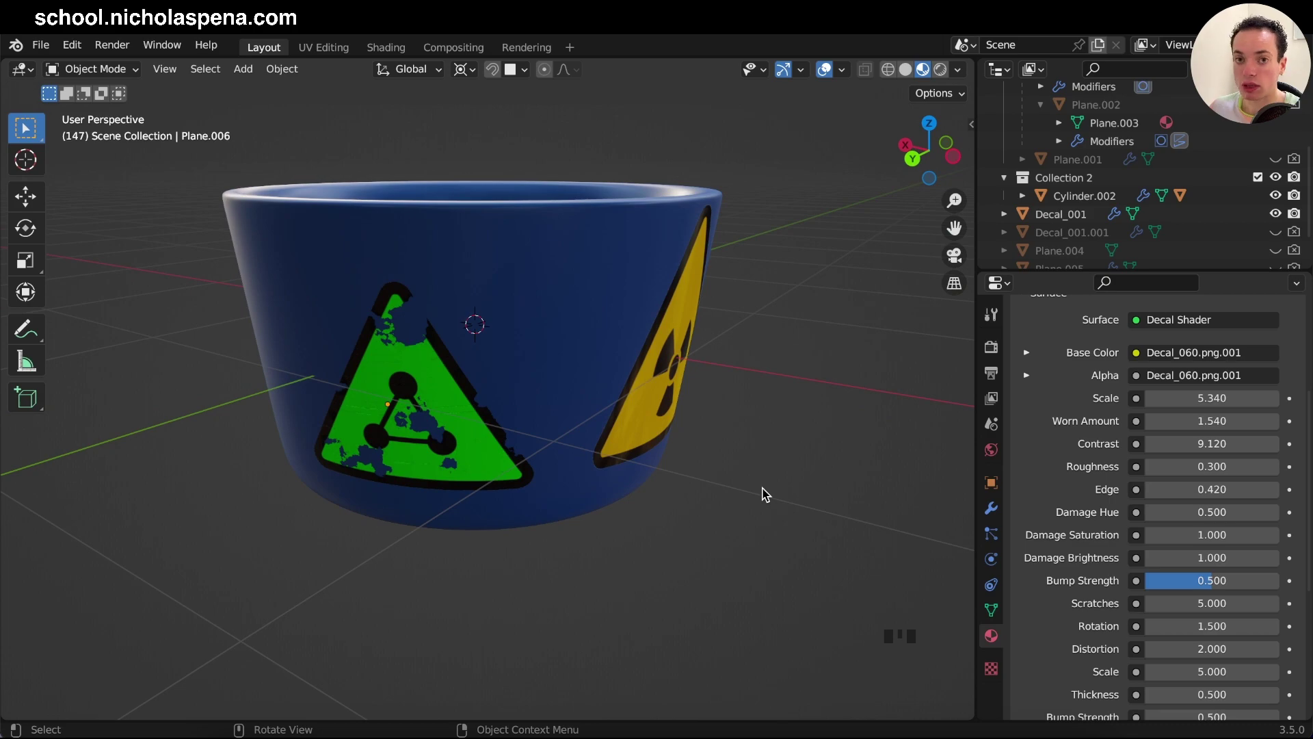